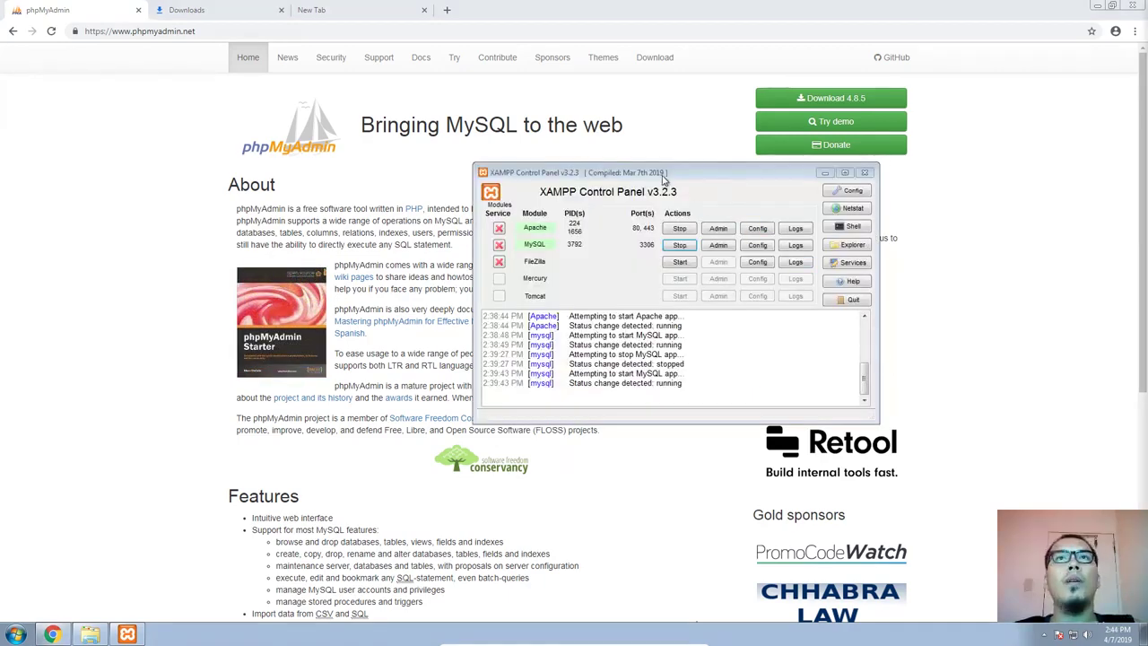
Switch to the file explorer and go up from the phpMyAdmin-4.8.5-english folder to Downloads
mouse_move(661, 173)
left_mouse_down()
mouse_move(581, 167)
mouse_move(667, 167)
left_mouse_up()
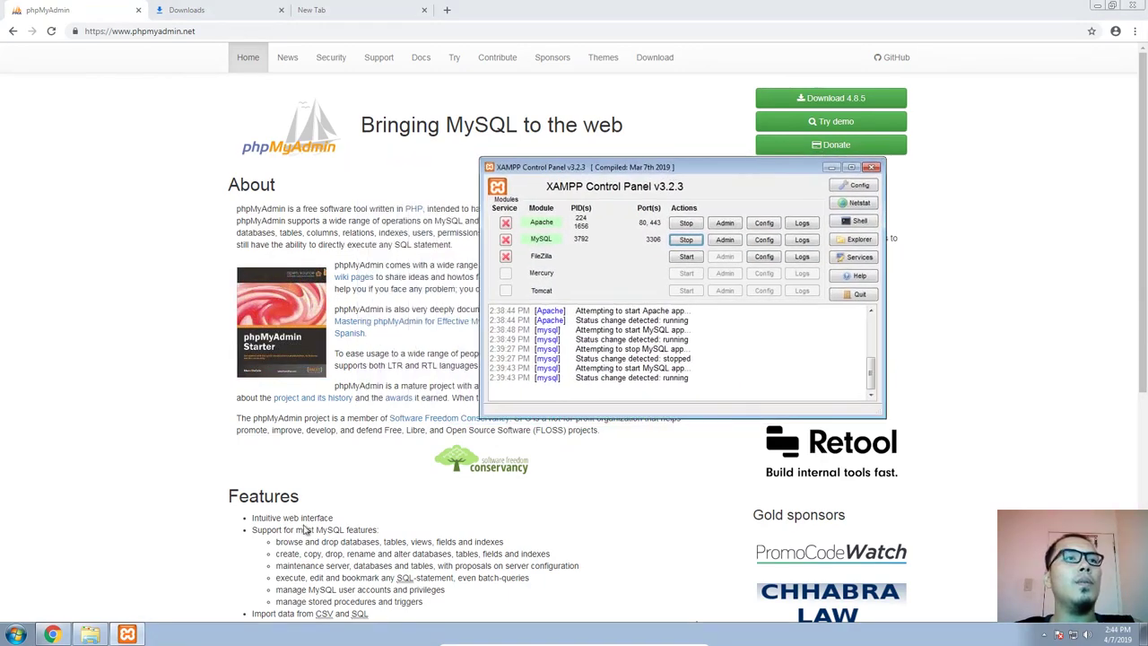
left_click(89, 635)
left_click_drag(386, 75, 499, 192)
left_click(425, 257)
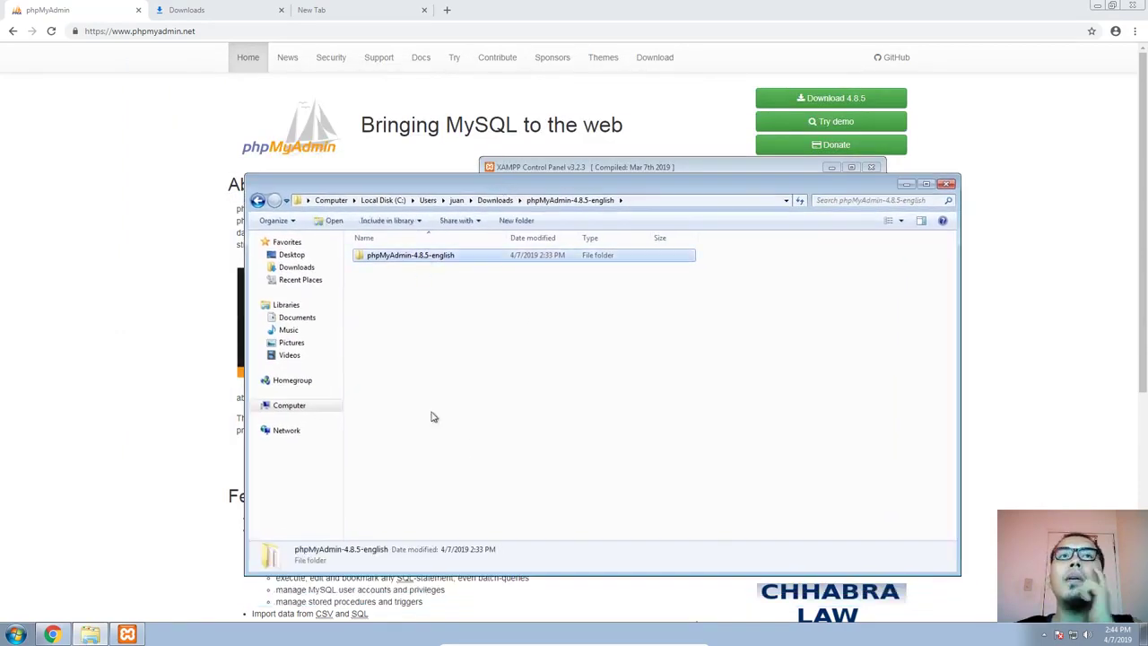
left_click(495, 200)
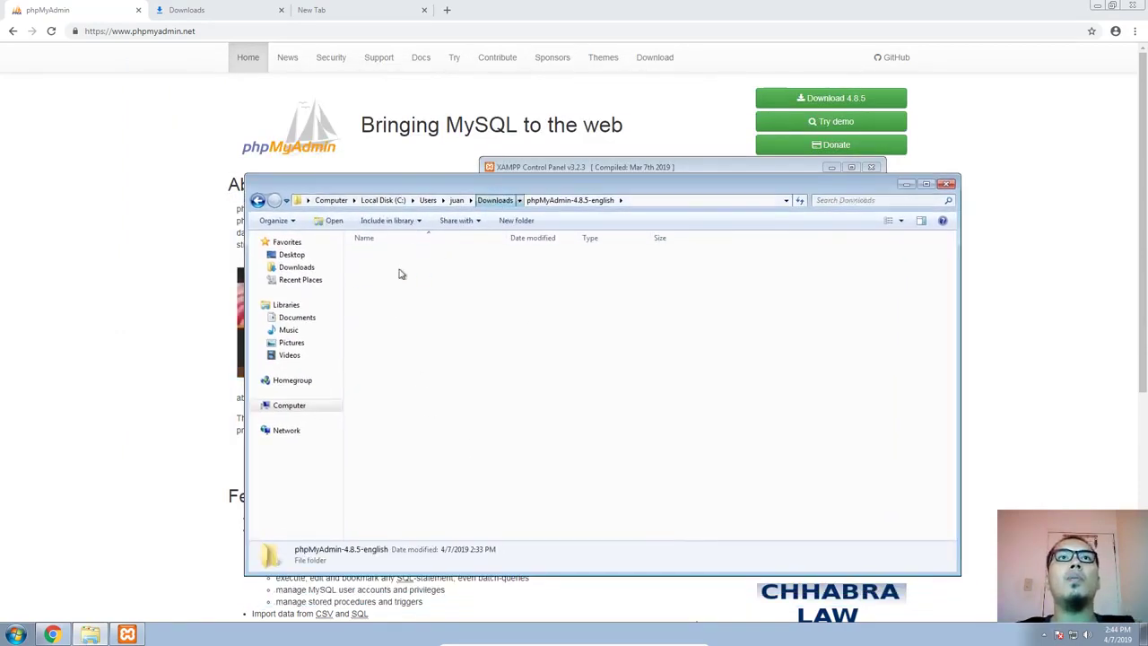
left_click(112, 191)
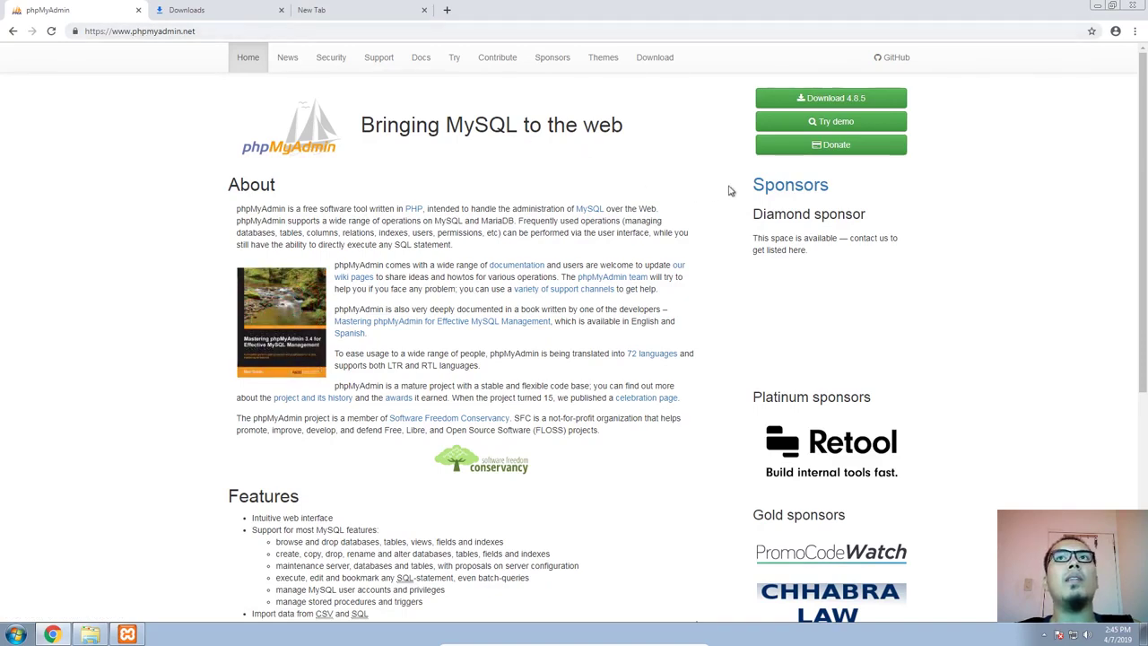
Open the phpMyAdmin website's download page and examine the files offered for version 4.8.5
left_click(655, 59)
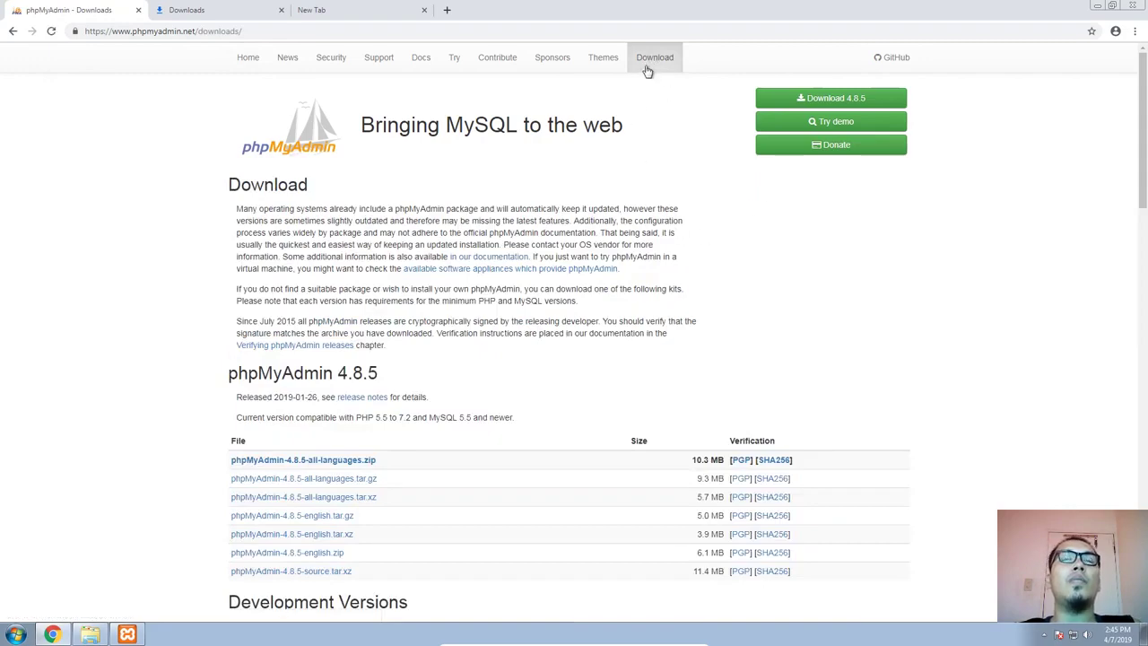
scroll(502, 287, "down", 2)
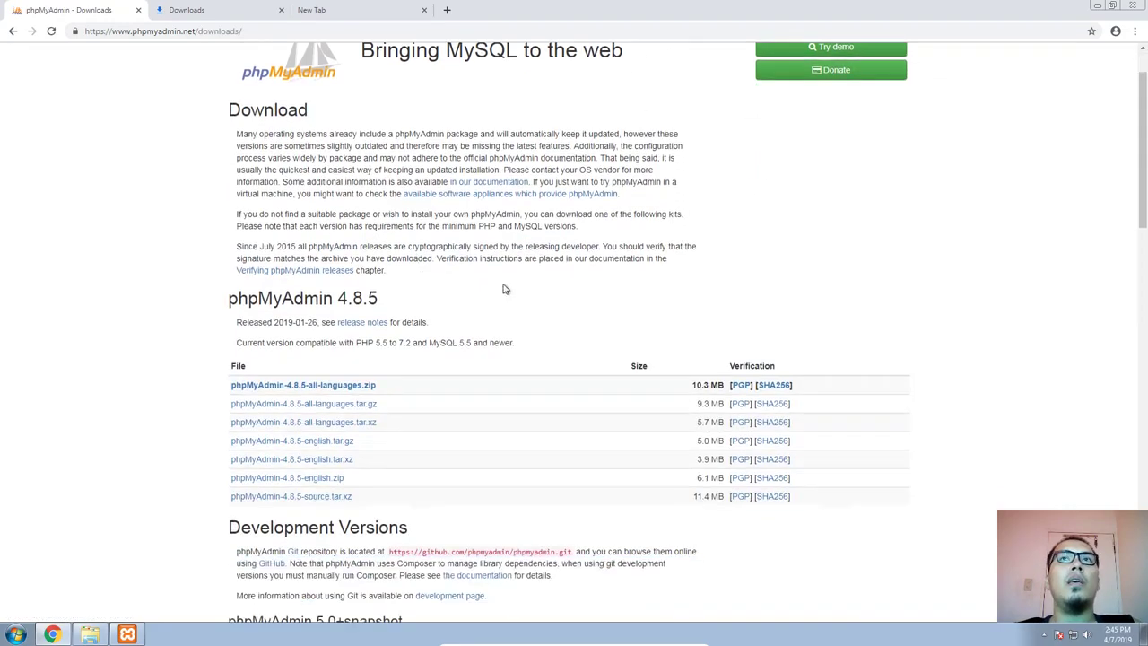
scroll(643, 261, "up", 2)
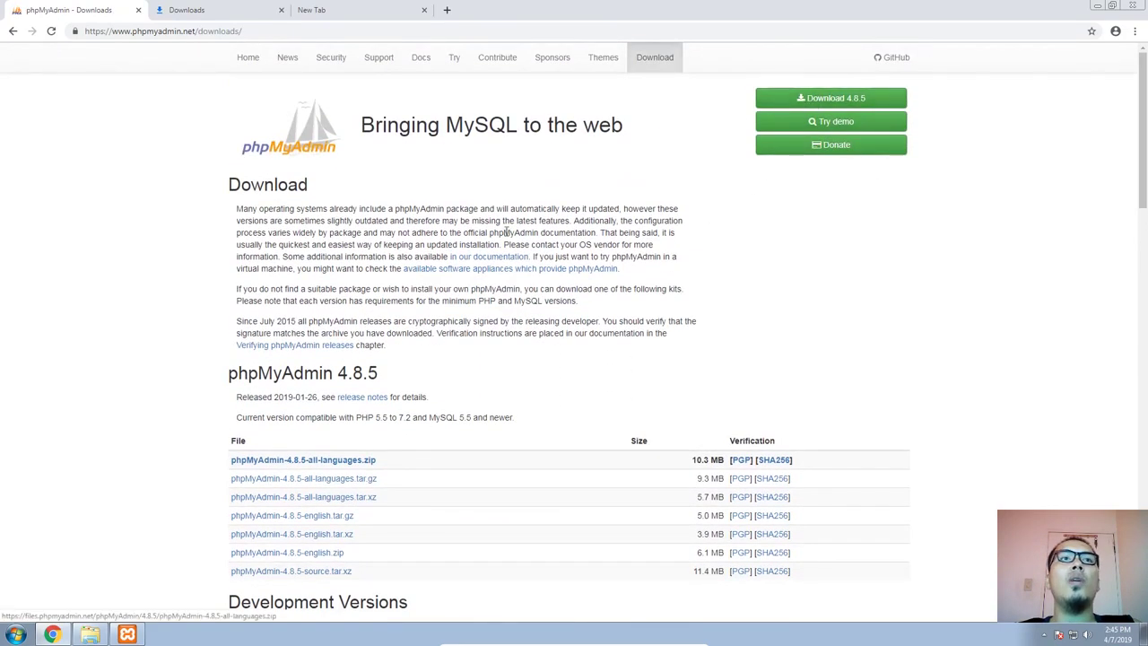
scroll(244, 495, "down", 1)
scroll(244, 499, "down", 1)
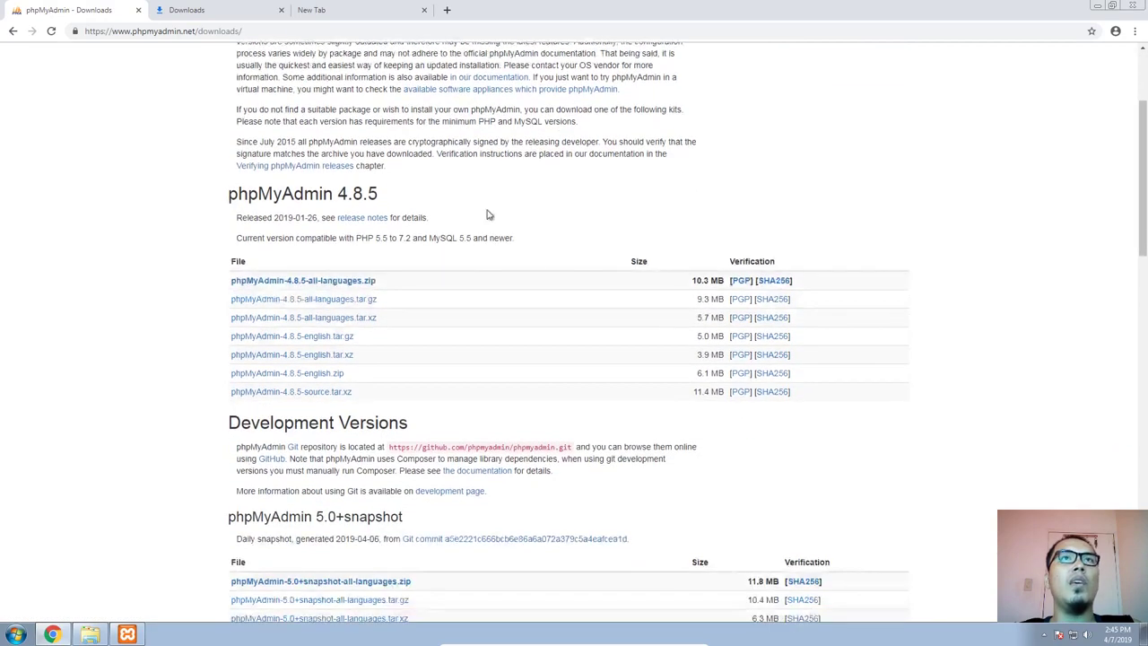
scroll(487, 215, "up", 2)
scroll(308, 362, "down", 2)
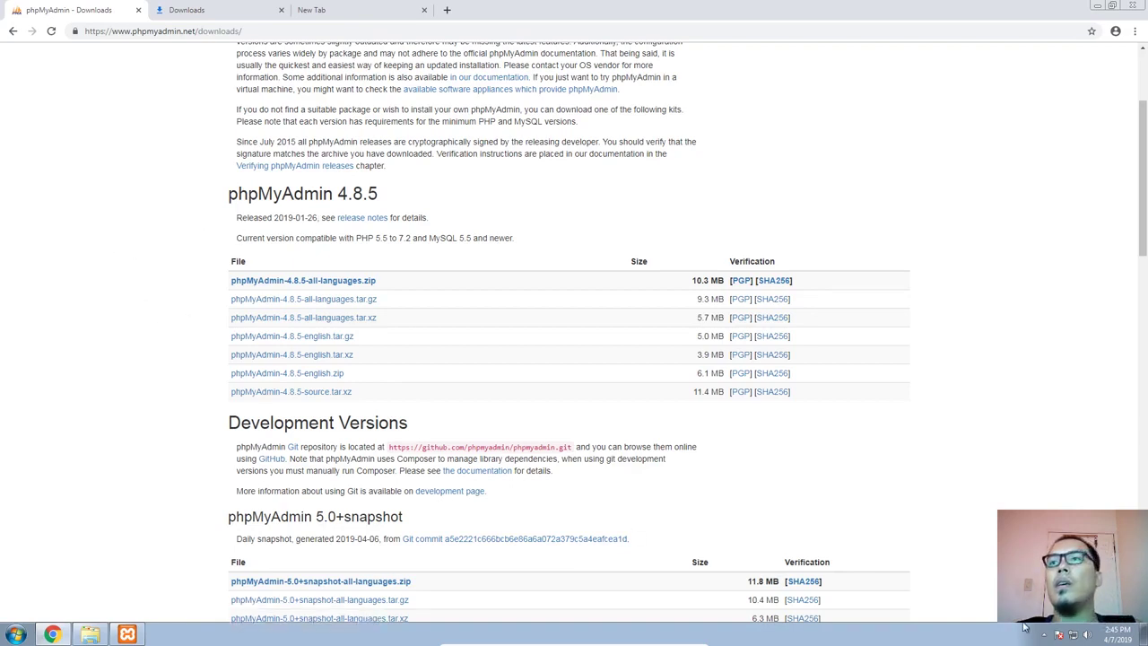
Copy the extracted phpMyAdmin-4.8.5-english folder from the Downloads folder
left_click(192, 9)
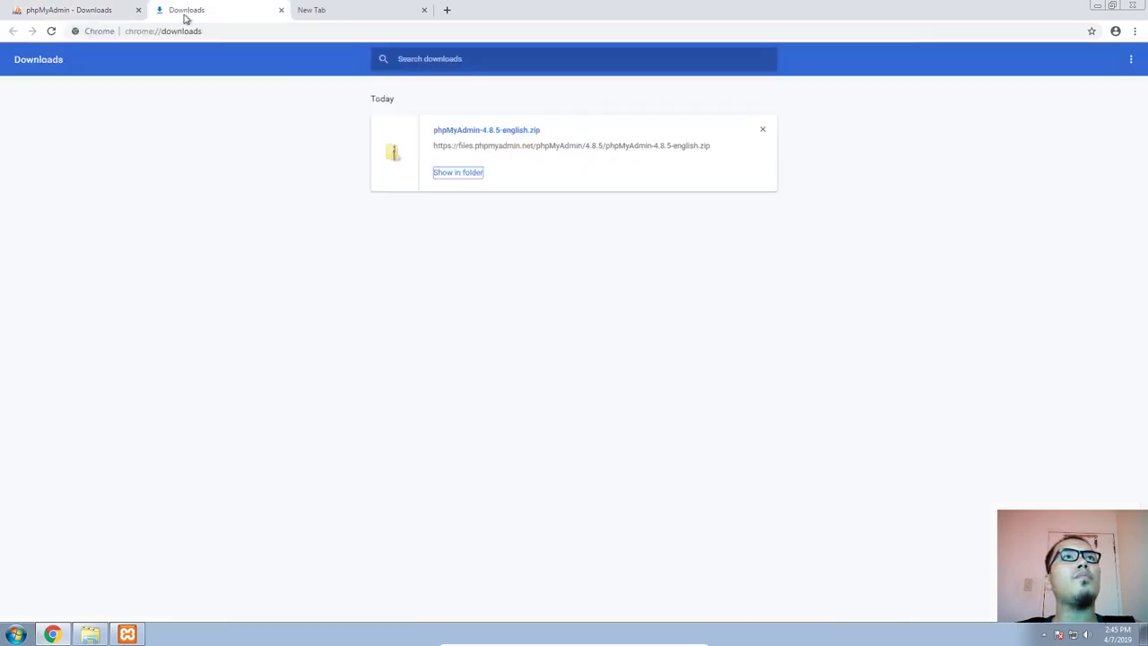
left_click(134, 10)
left_click(215, 9)
left_click(443, 321)
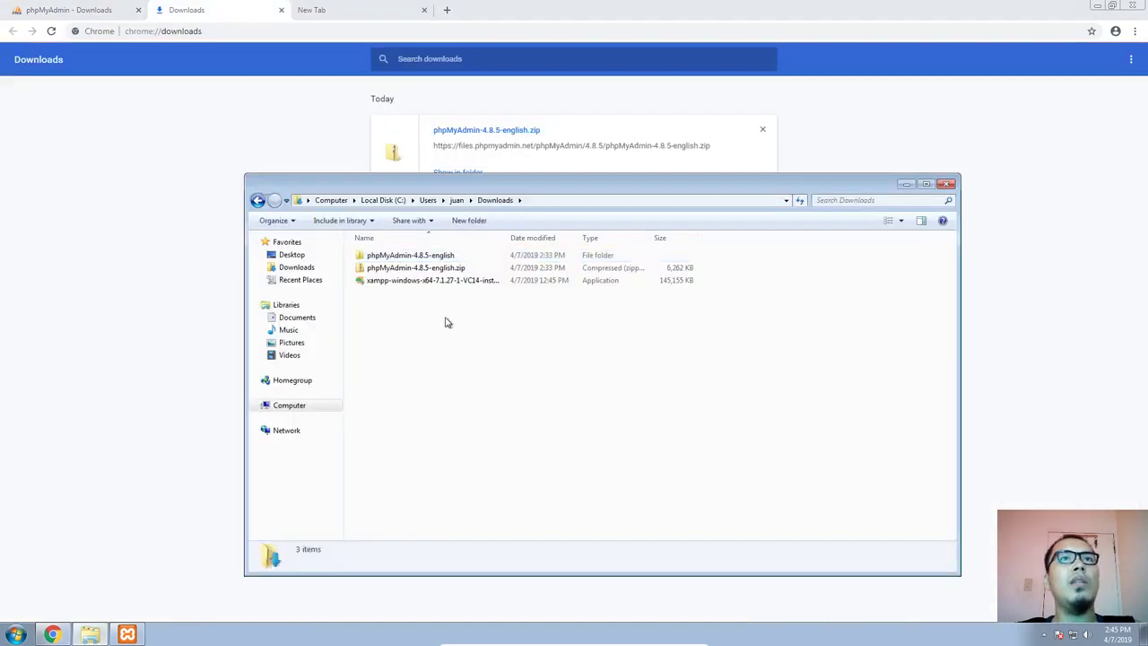
left_click(425, 259)
right_click(426, 261)
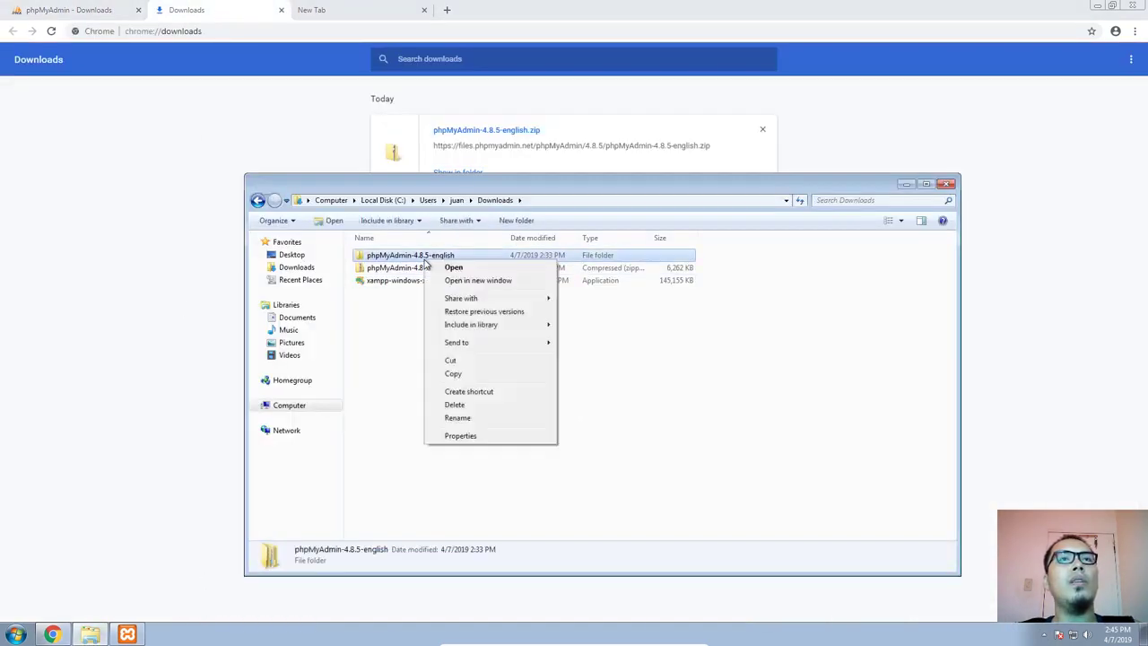
left_click(454, 373)
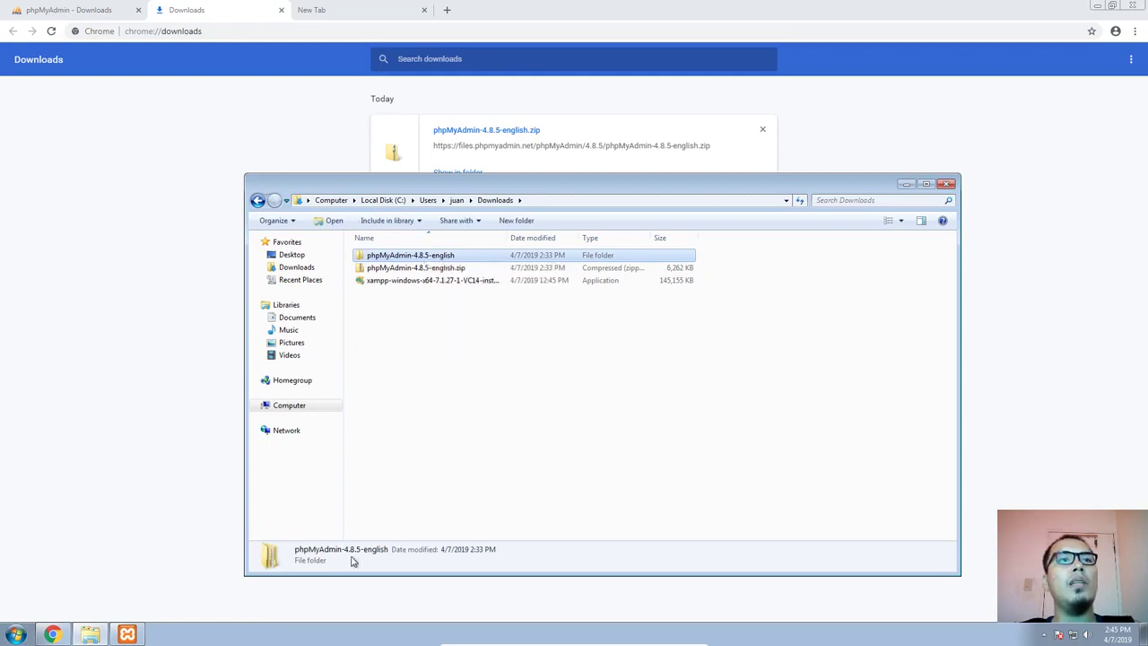
Open the C:\xampp\htdocs folder in a new file explorer window
left_click(129, 634)
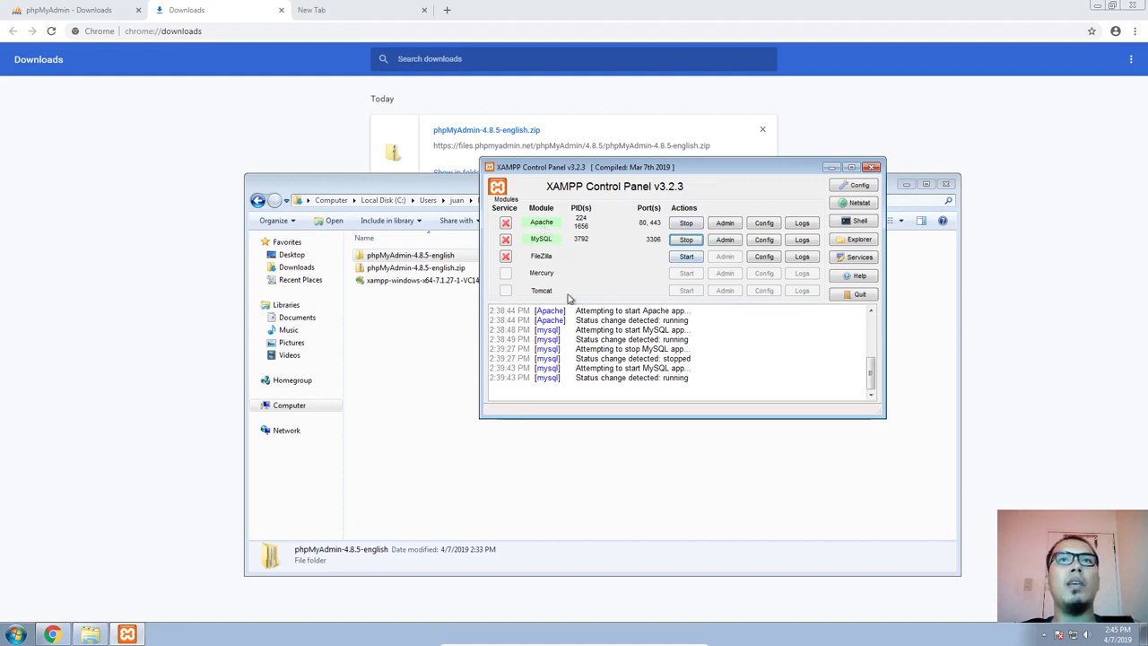
left_click(16, 634)
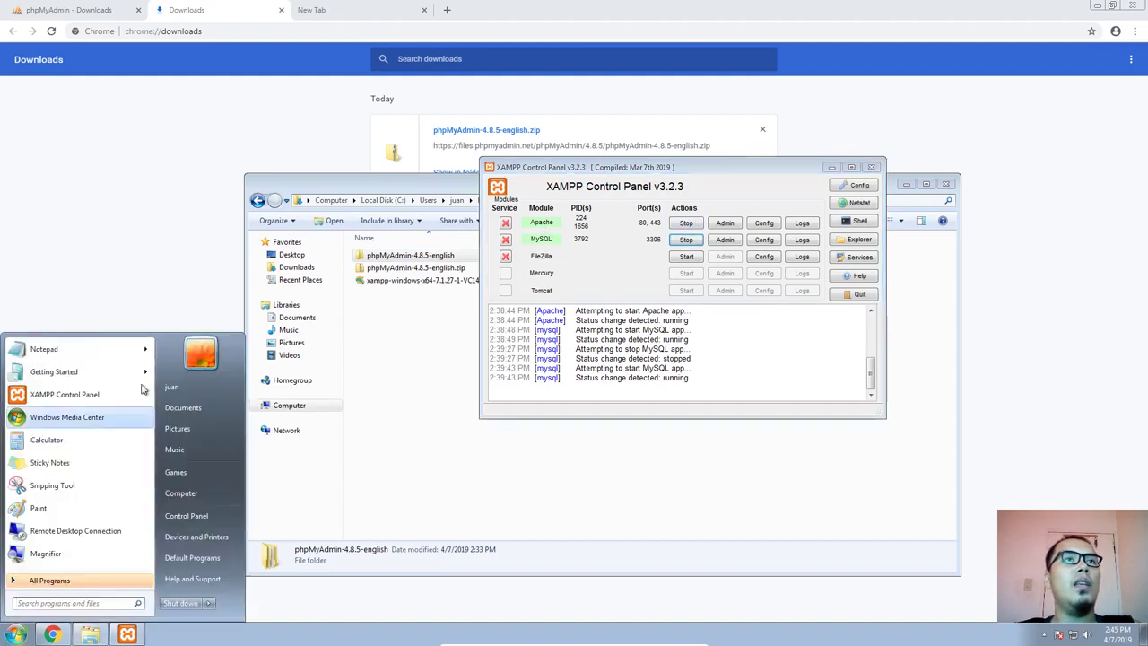
left_click(136, 293)
key("super+e")
double_click(422, 282)
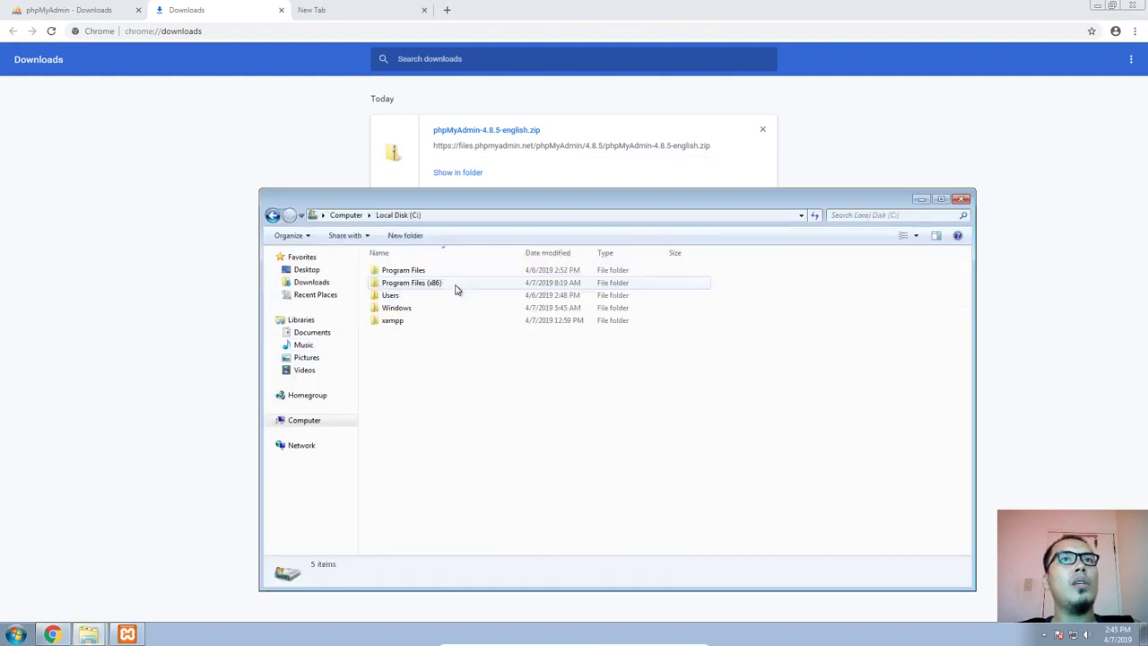
double_click(393, 321)
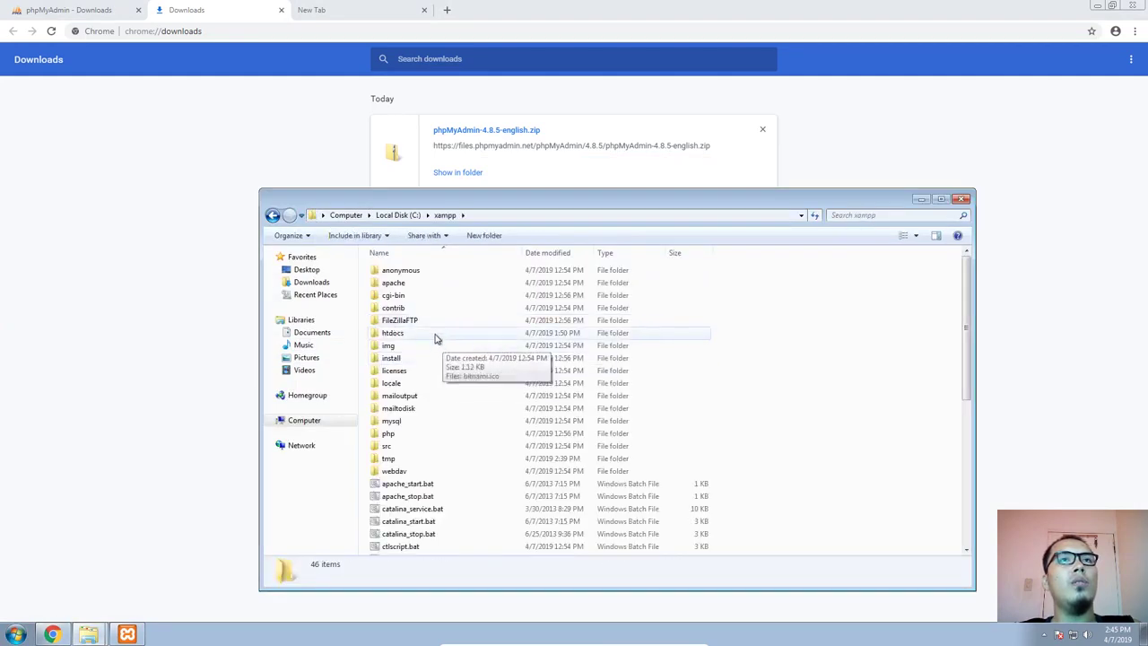
left_click(433, 334)
double_click(434, 333)
Paste the copied phpMyAdmin-4.8.5-english folder into htdocs
right_click(458, 330)
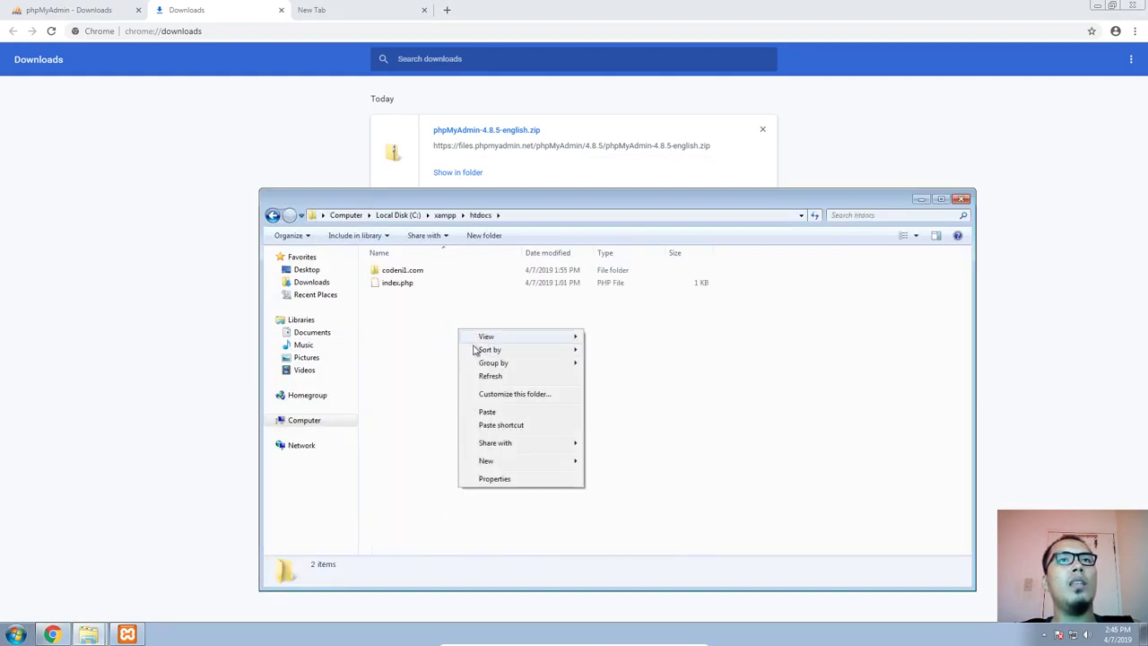
left_click(497, 413)
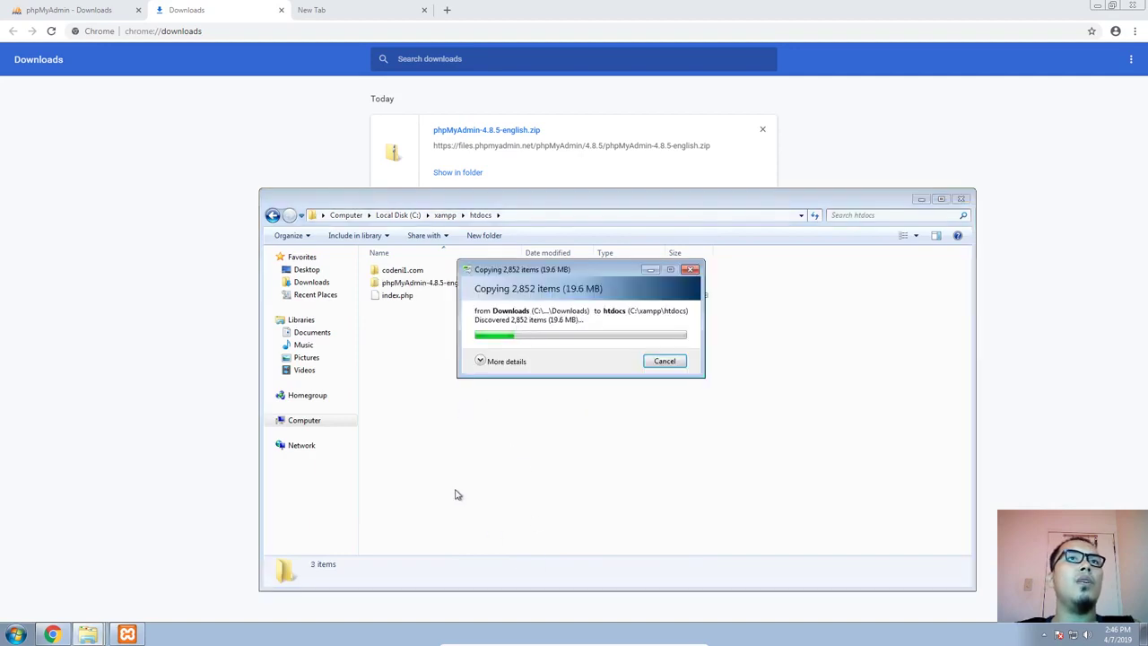
left_click_drag(541, 277, 502, 330)
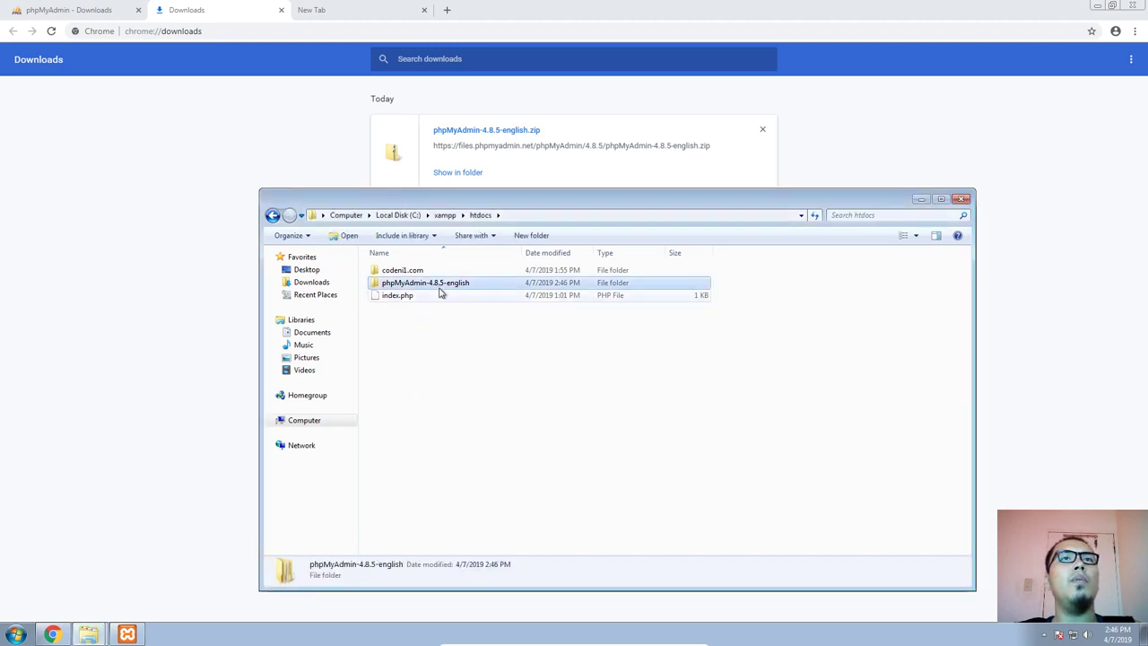
key("F2")
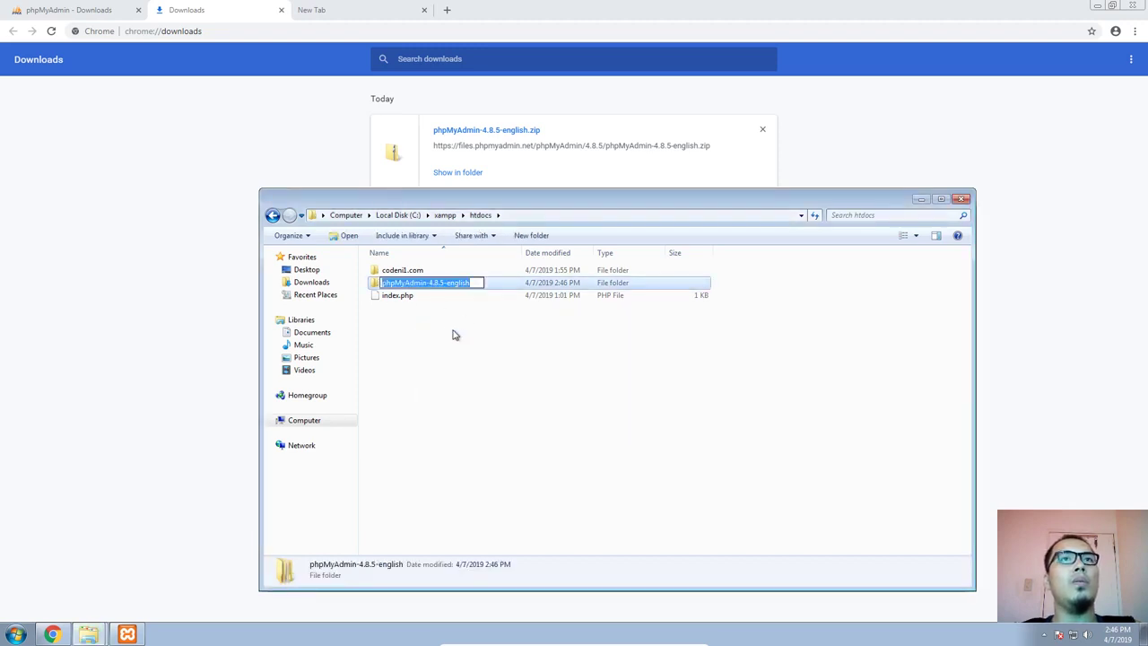
type("p")
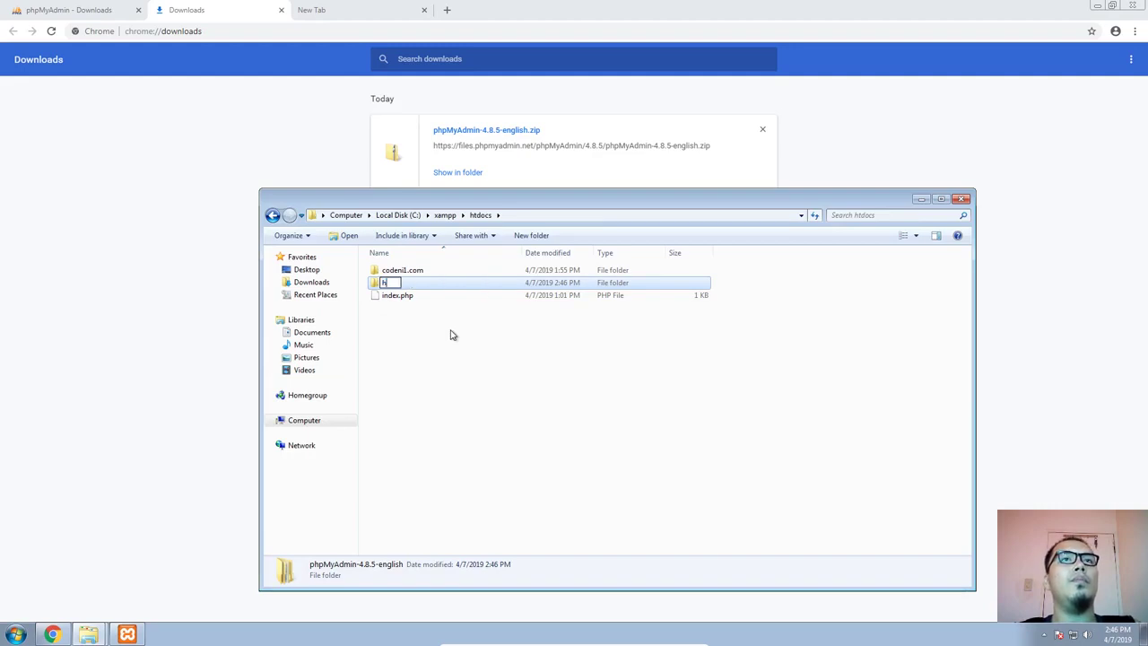
key("ctrl+z")
left_click(452, 334)
left_click(441, 341)
left_click(430, 284)
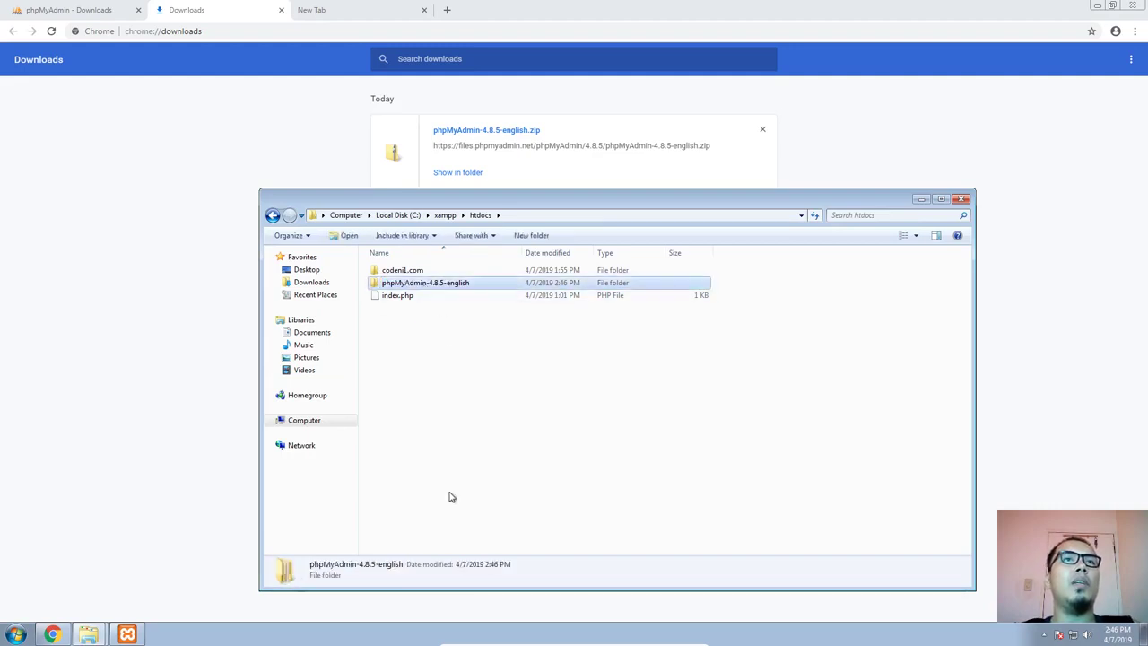
left_click(452, 497)
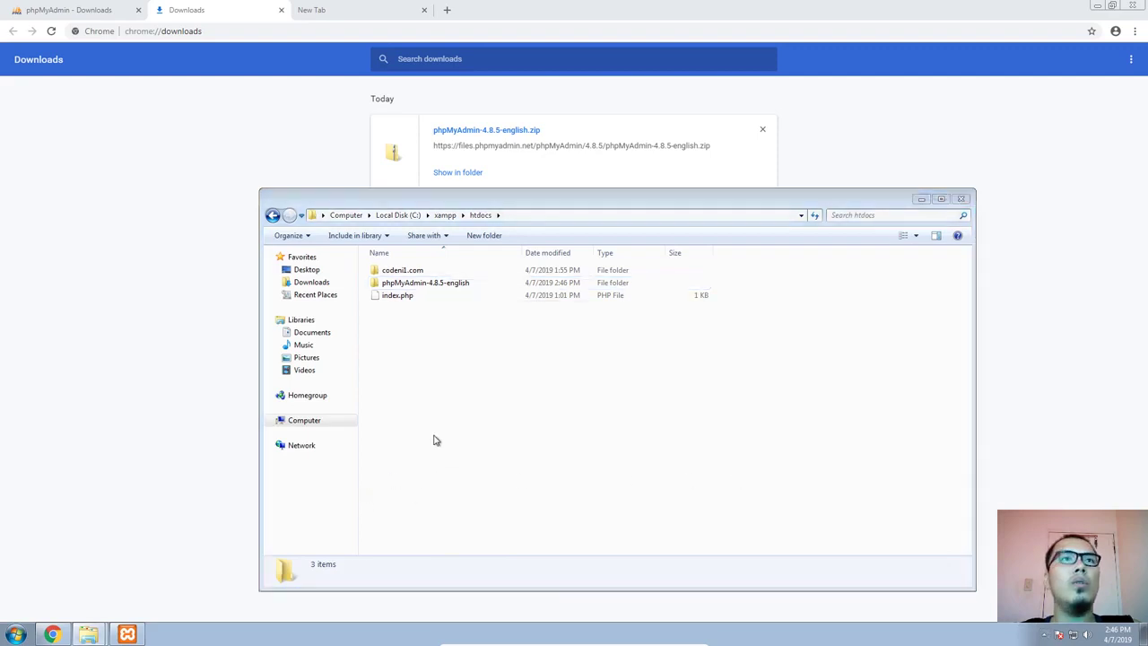
Open C:\xampp in a second file explorer window and arrange it beside the htdocs window
key("super+e")
double_click(442, 305)
left_click_drag(461, 225, 655, 205)
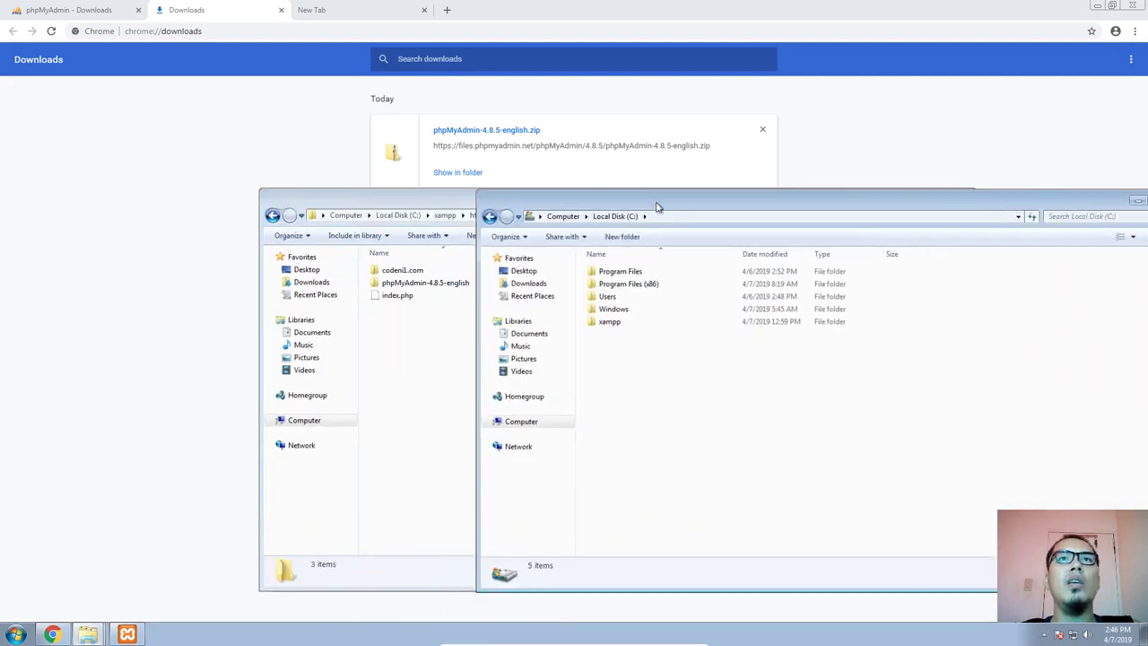
left_click(636, 310)
double_click(635, 311)
left_click(490, 217)
double_click(640, 321)
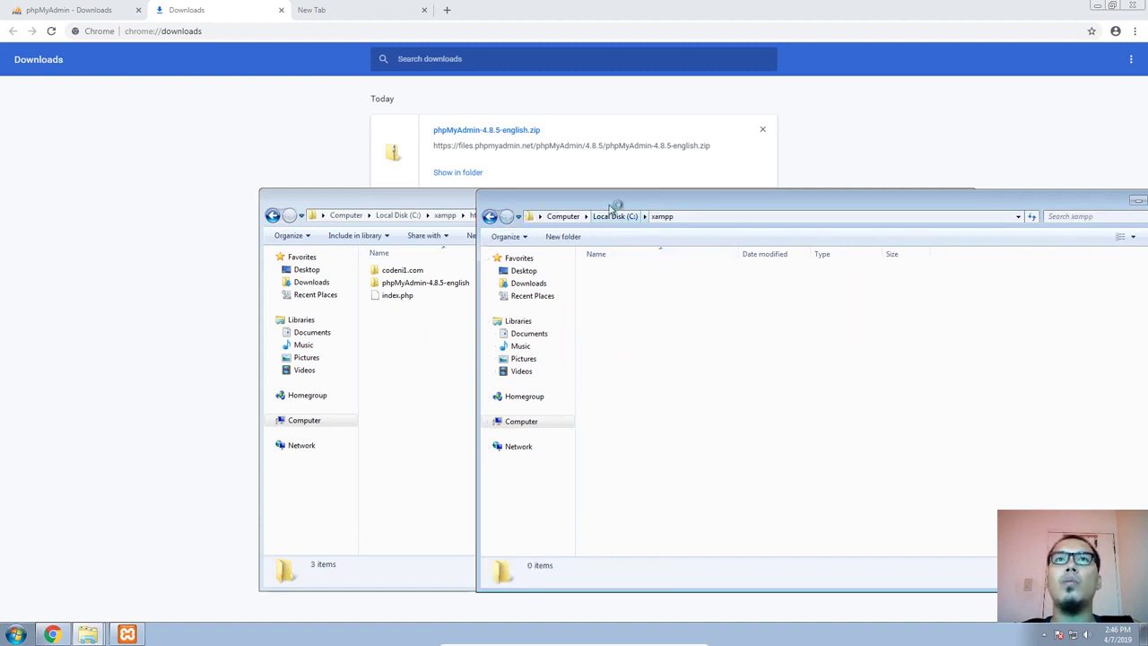
left_click_drag(616, 208, 628, 150)
left_click(427, 199)
left_click_drag(427, 199, 270, 140)
left_click(769, 180)
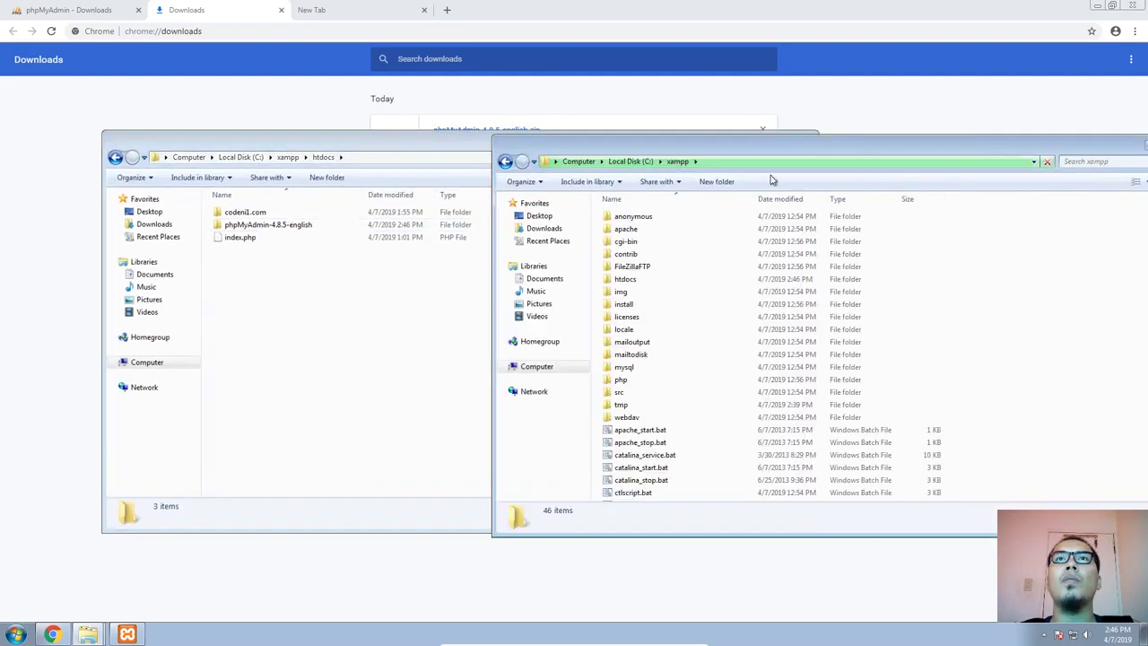
Go to the apache\conf\extra folder inside xampp and select the httpd-vhosts.conf file
double_click(628, 232)
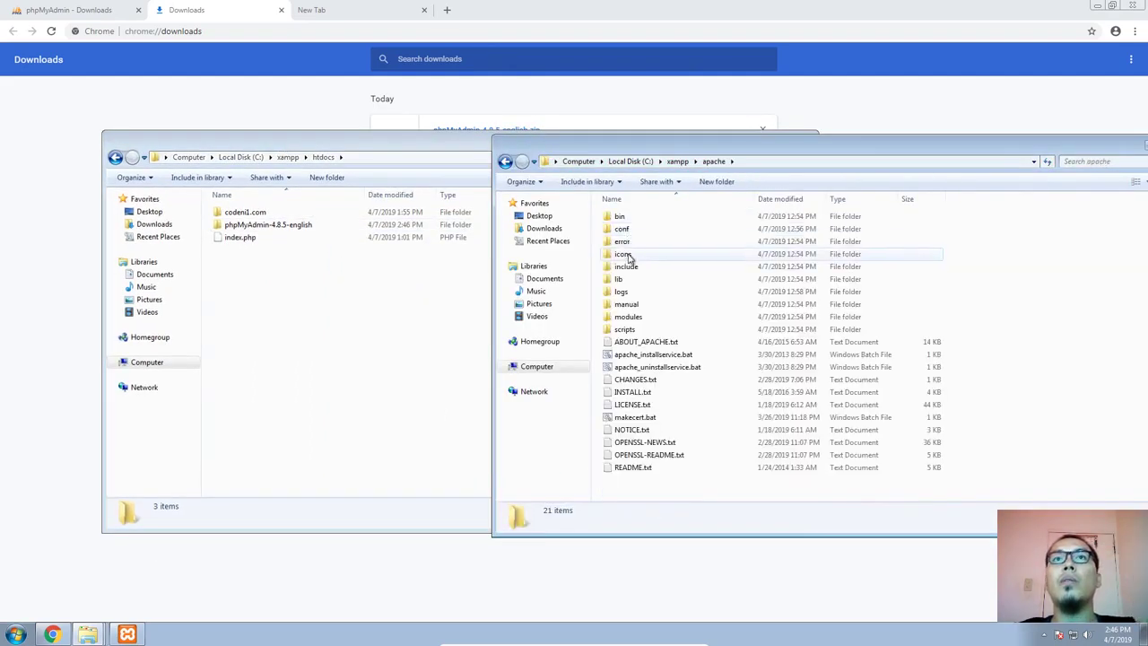
double_click(634, 230)
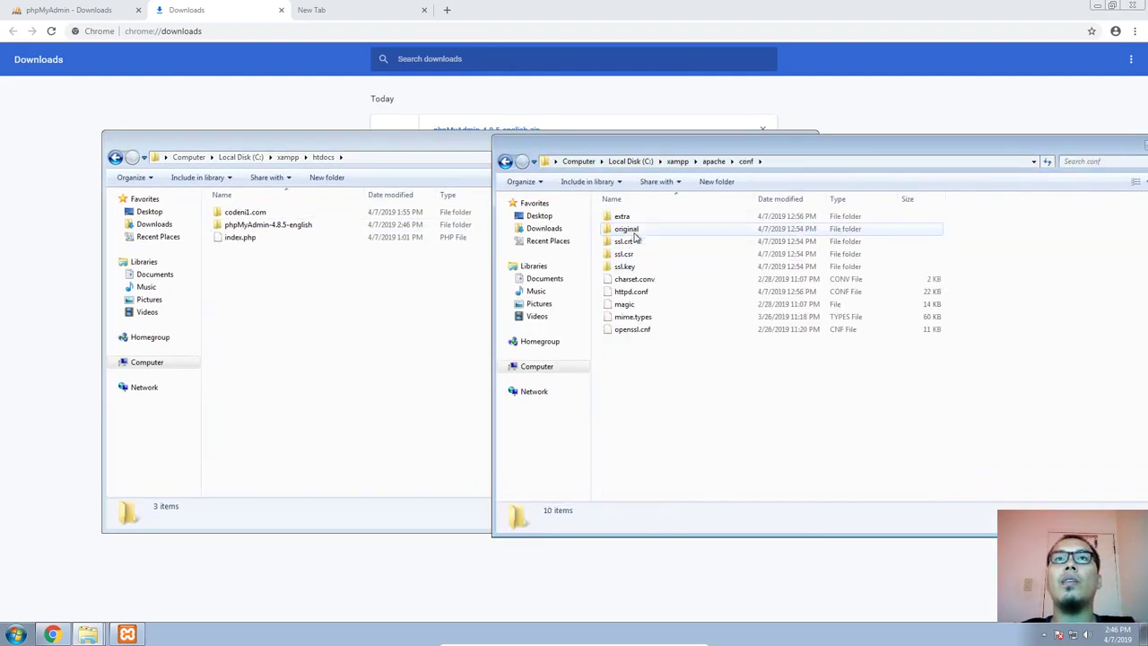
double_click(623, 218)
left_click(652, 370)
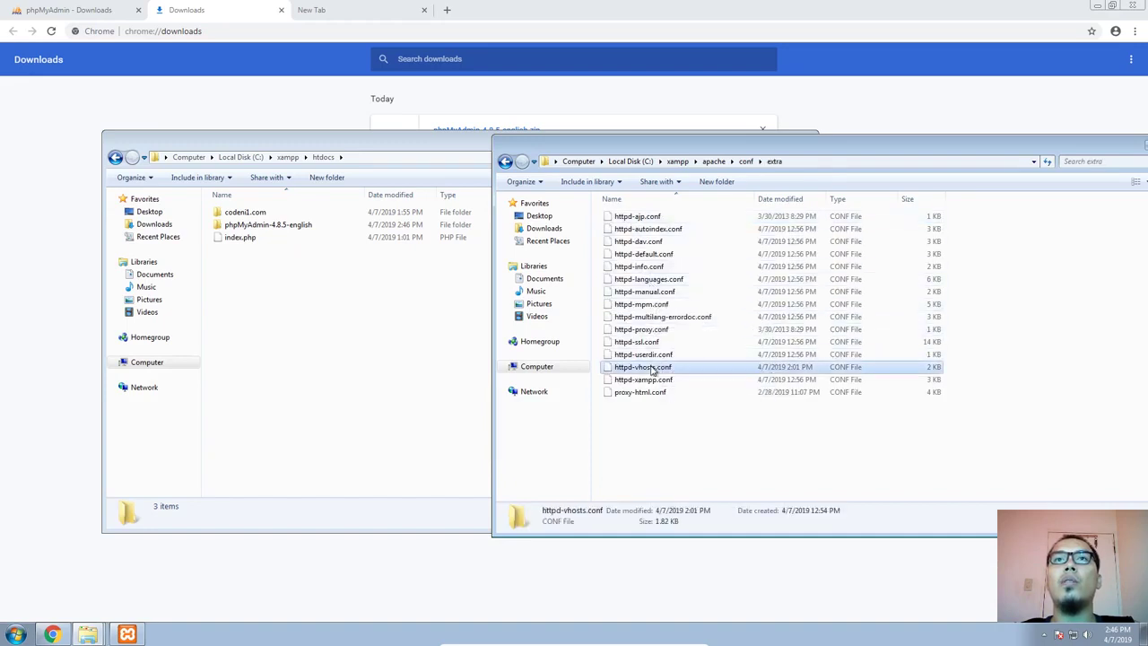
right_click(652, 370)
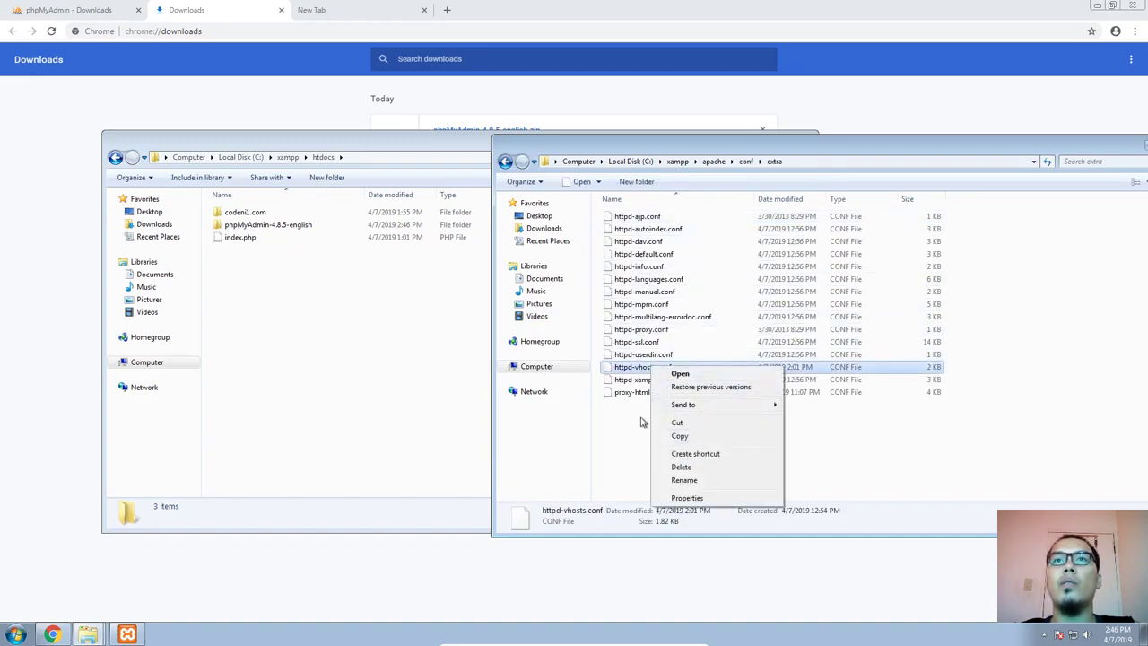
Launch Notepad and open httpd-vhosts.conf in it, with the window moved up for editing
key("super+r")
type("notepad")
key("Return")
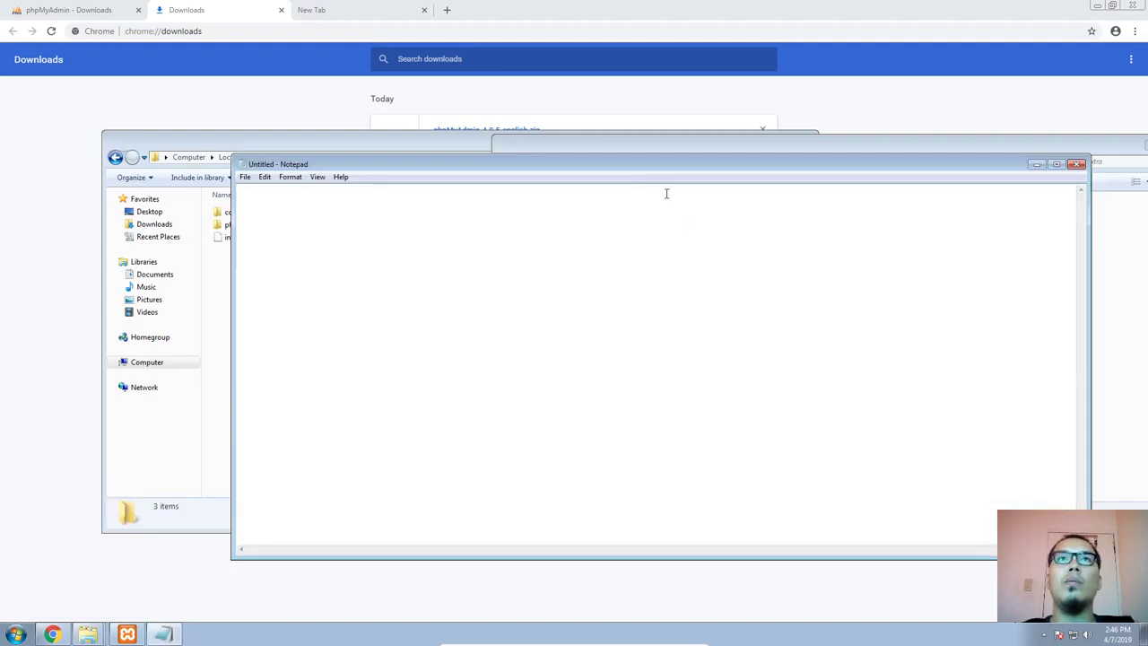
left_click_drag(666, 165, 748, 404)
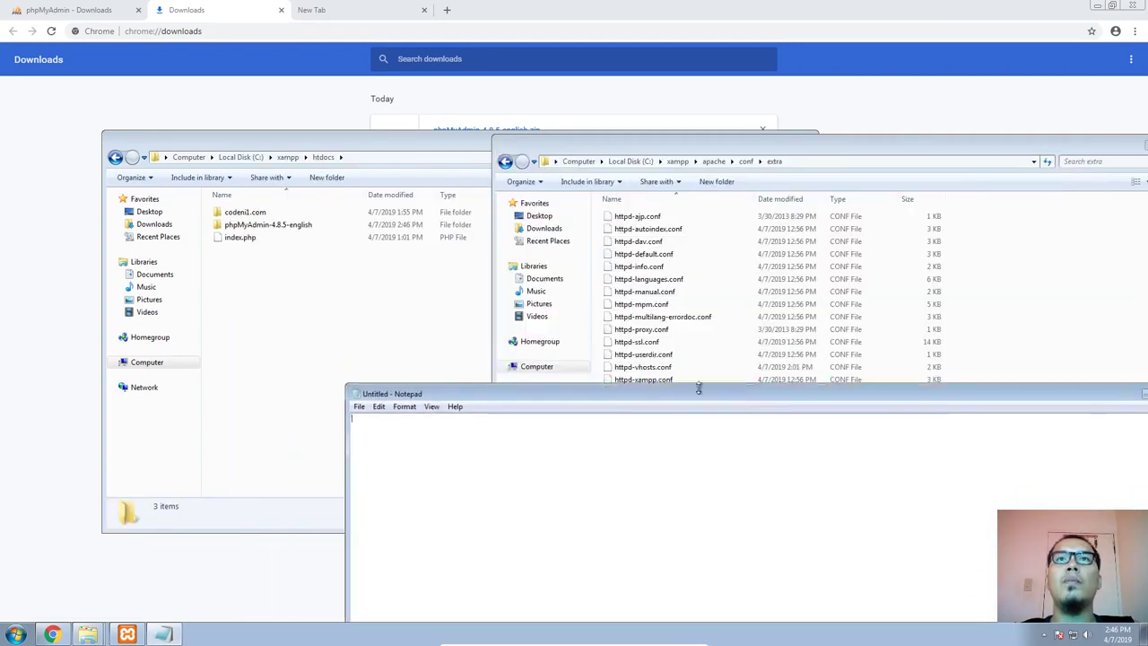
left_click_drag(661, 367, 538, 461)
left_click_drag(529, 396, 571, 67)
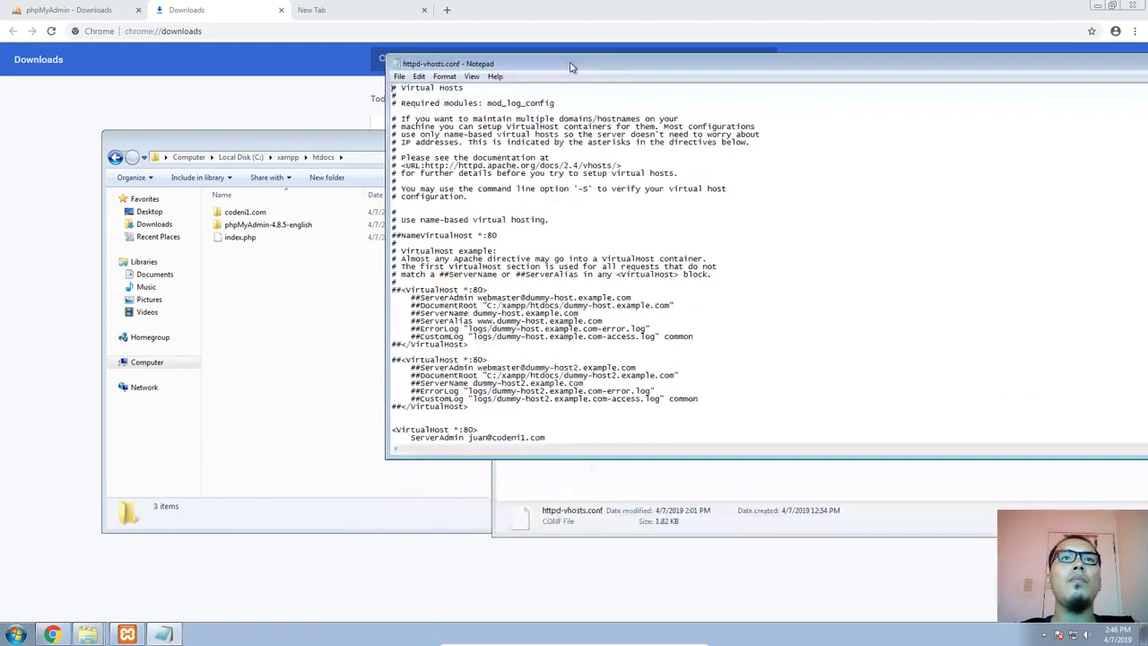
Duplicate the codeni1.com VirtualHost block at the end of httpd-vhosts.conf, separated from the original by blank lines
scroll(564, 380, "down", 3)
left_click_drag(479, 426, 388, 376)
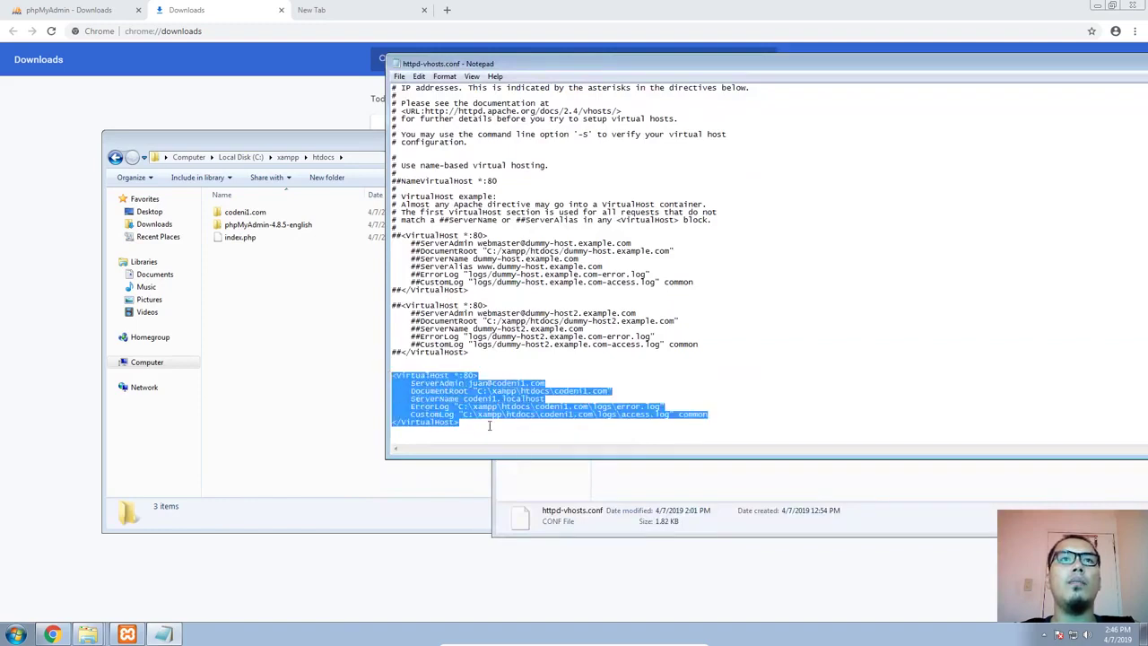
key("ctrl+c")
left_click(489, 426)
key("Return")
key("Return")
key("ctrl+v")
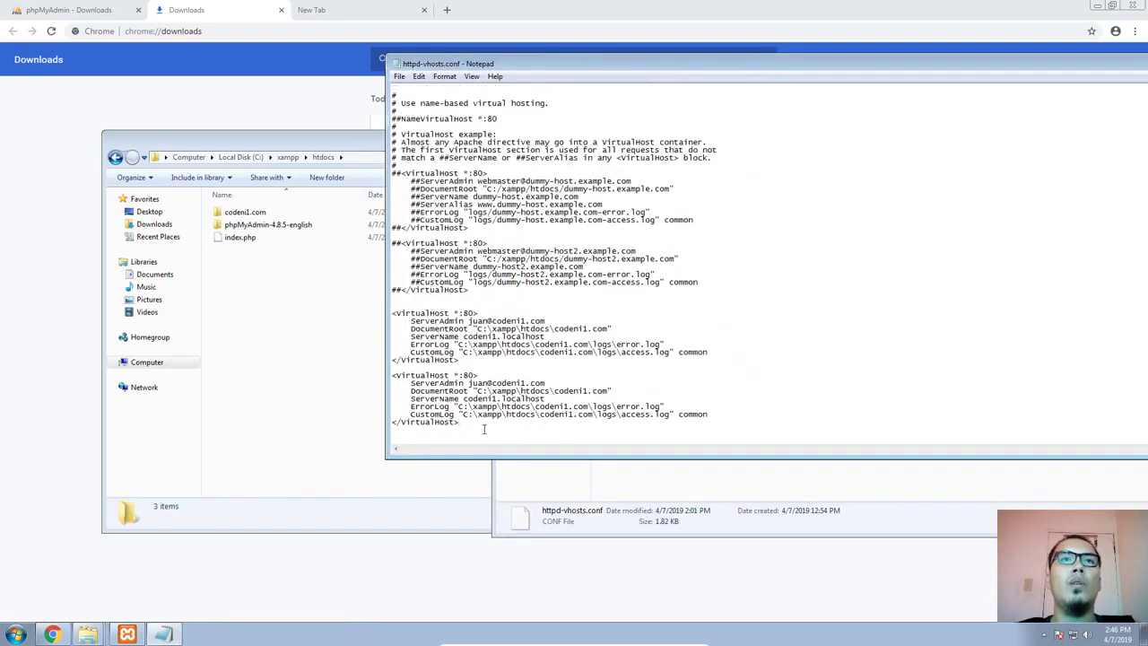
left_click(485, 365)
key("Return")
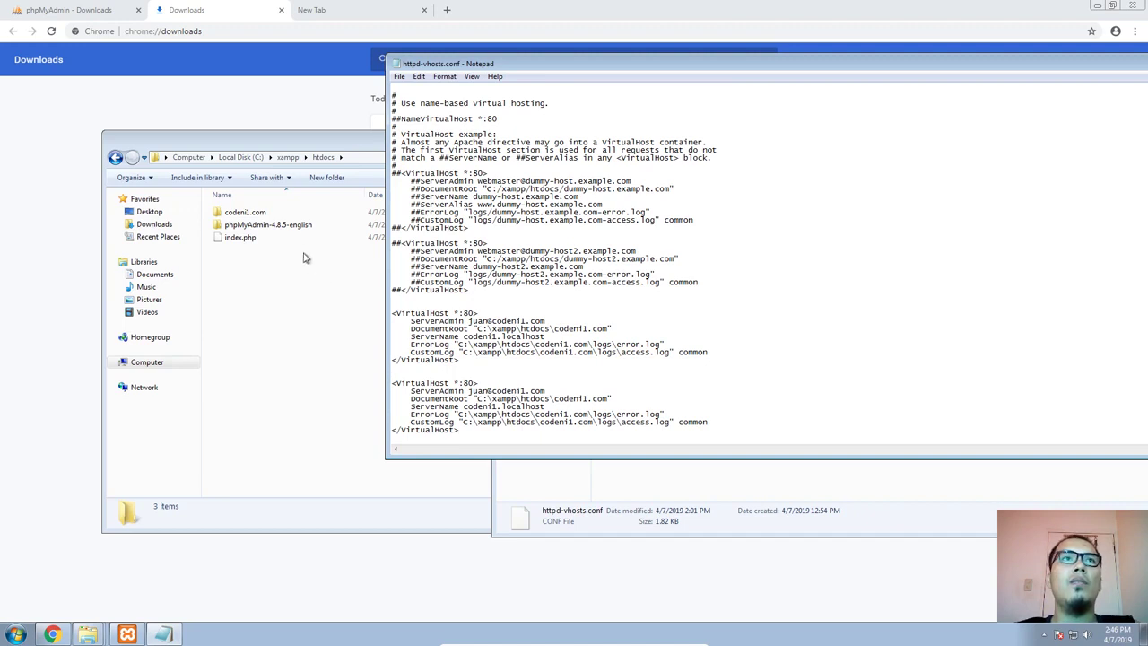
Open the phpMyAdmin-4.8.5-english folder from htdocs in a separate window and place it beside the htdocs window
double_click(287, 224)
left_click(465, 157)
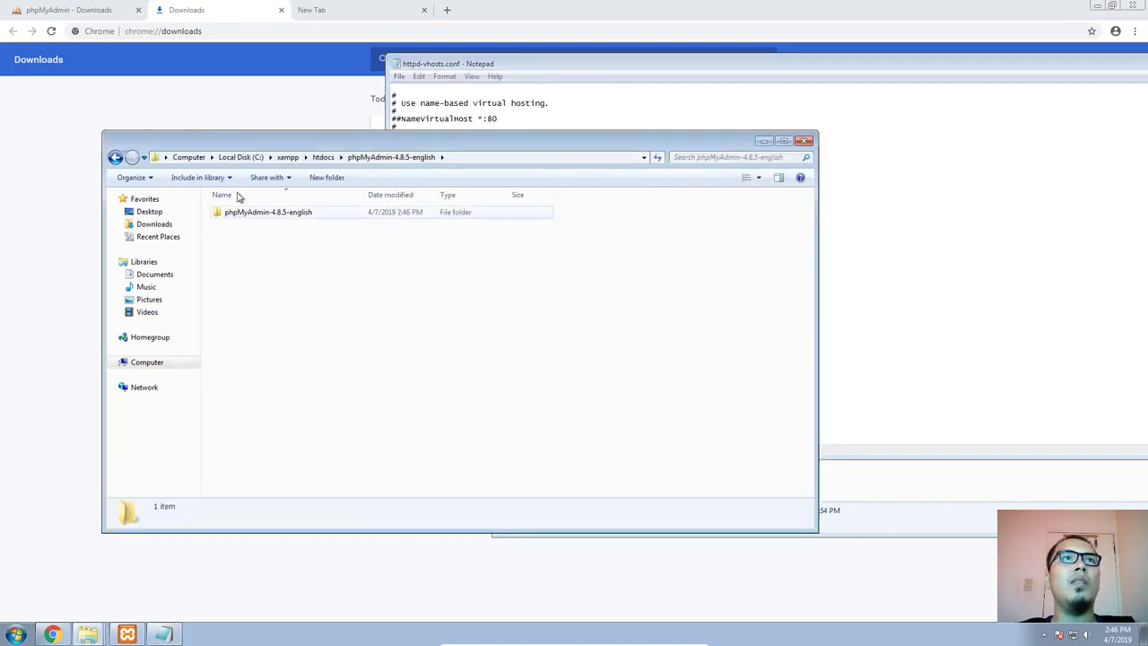
left_click(115, 157)
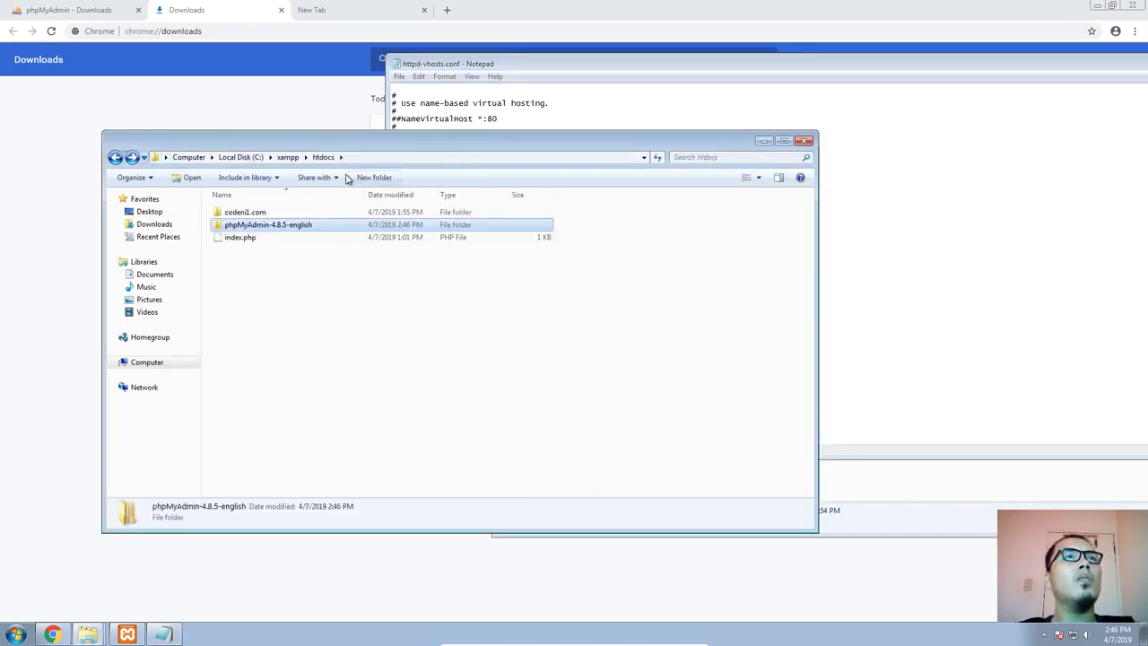
double_click(283, 225)
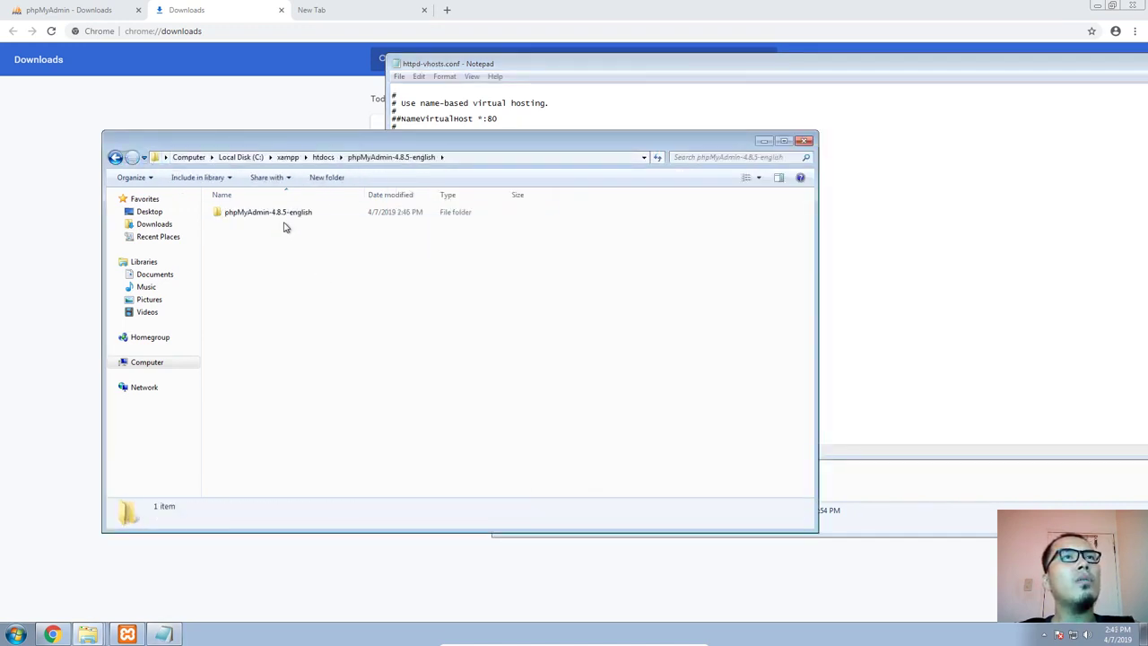
key("BackSpace")
left_click(115, 157)
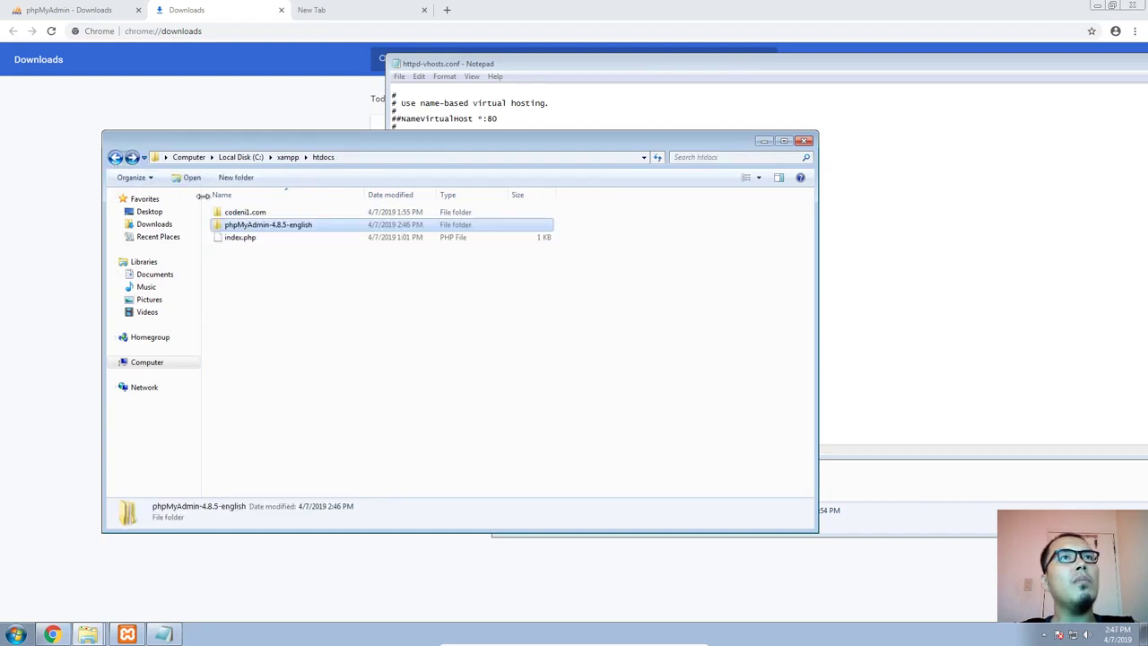
right_click(268, 226)
left_click(321, 243)
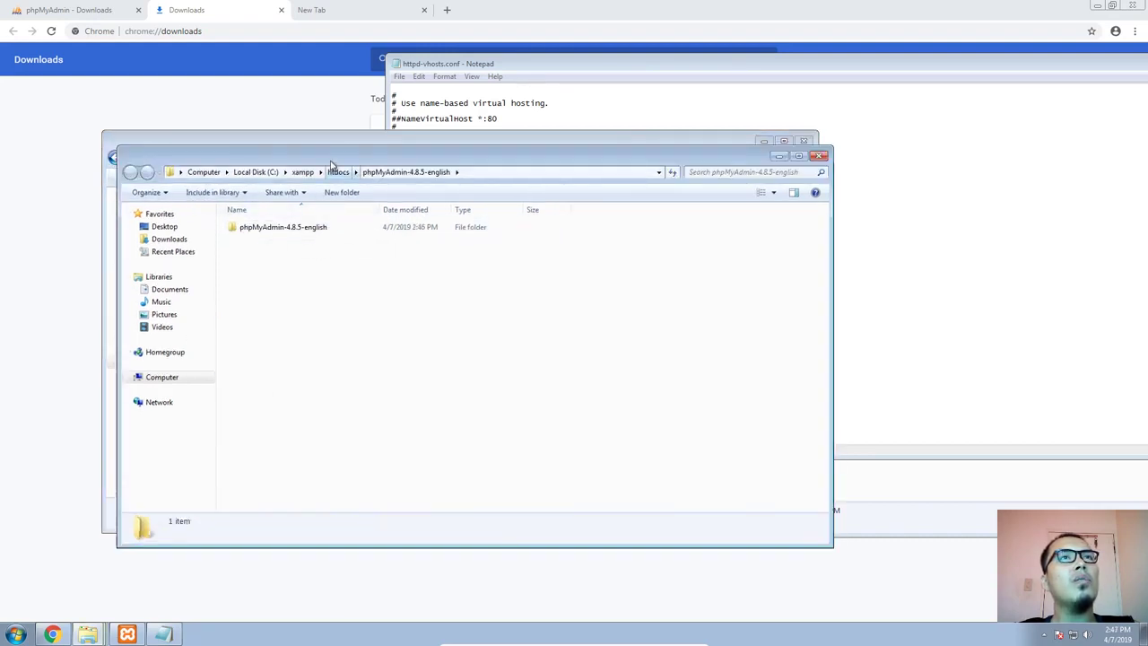
left_click_drag(340, 155, 678, 164)
Rename the nested phpMyAdmin-4.8.5-english folder to phpMyAdmin
left_click(616, 236)
key("F2")
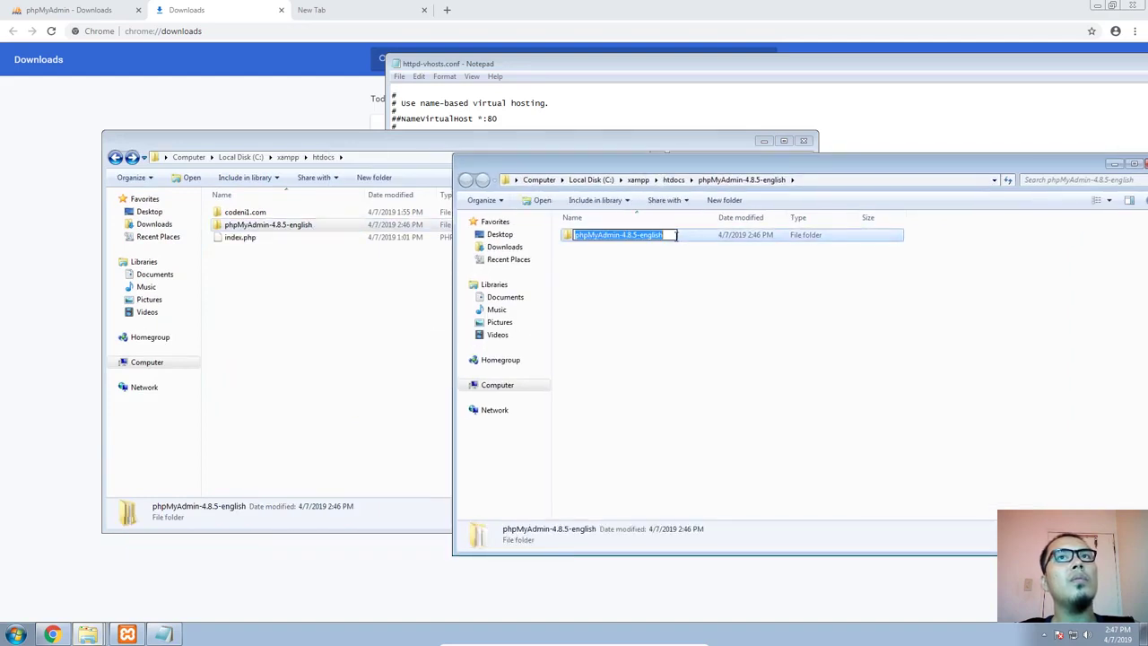
left_click(666, 289)
left_click(639, 239)
key("F2")
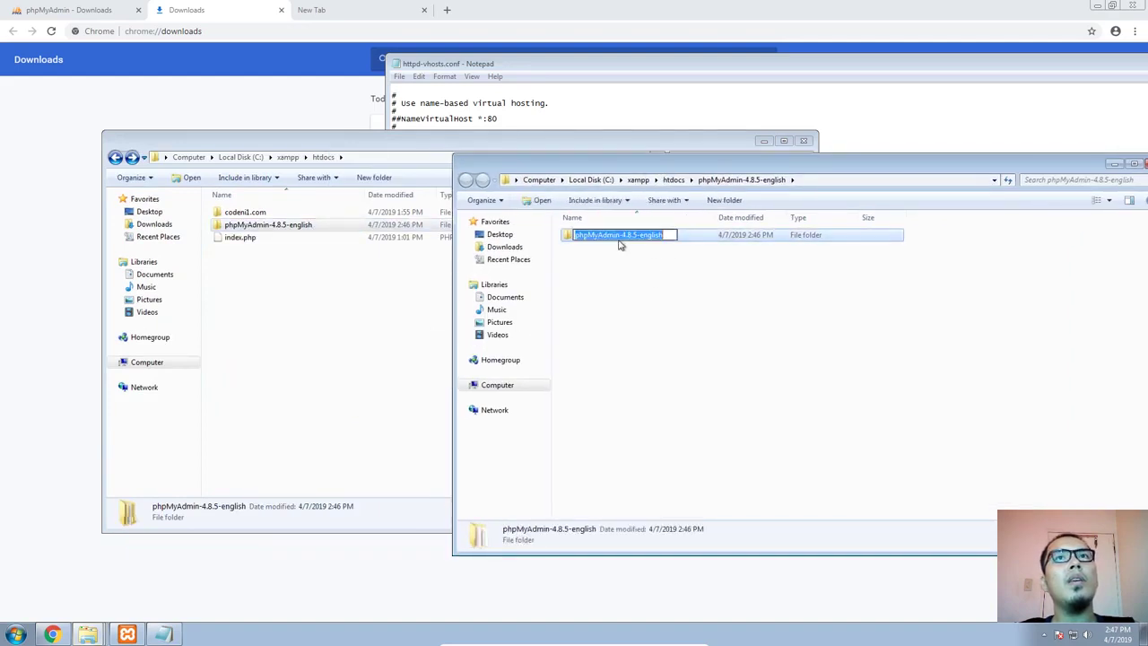
left_click_drag(616, 237, 764, 237)
left_click(619, 235)
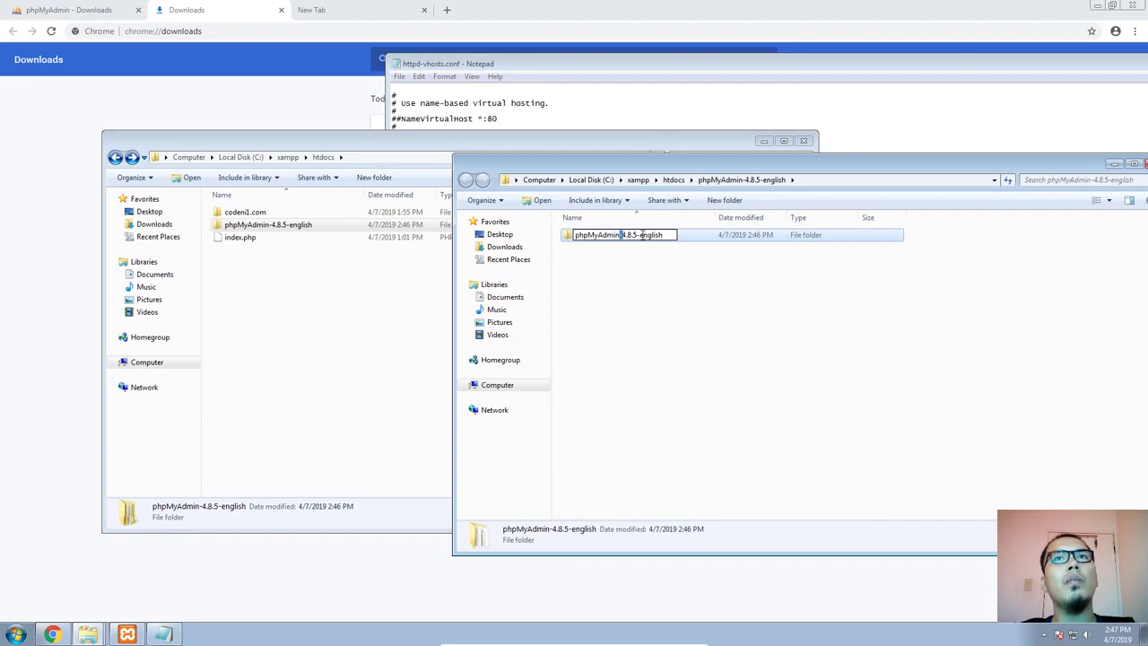
left_click_drag(643, 235, 741, 237)
key("BackSpace")
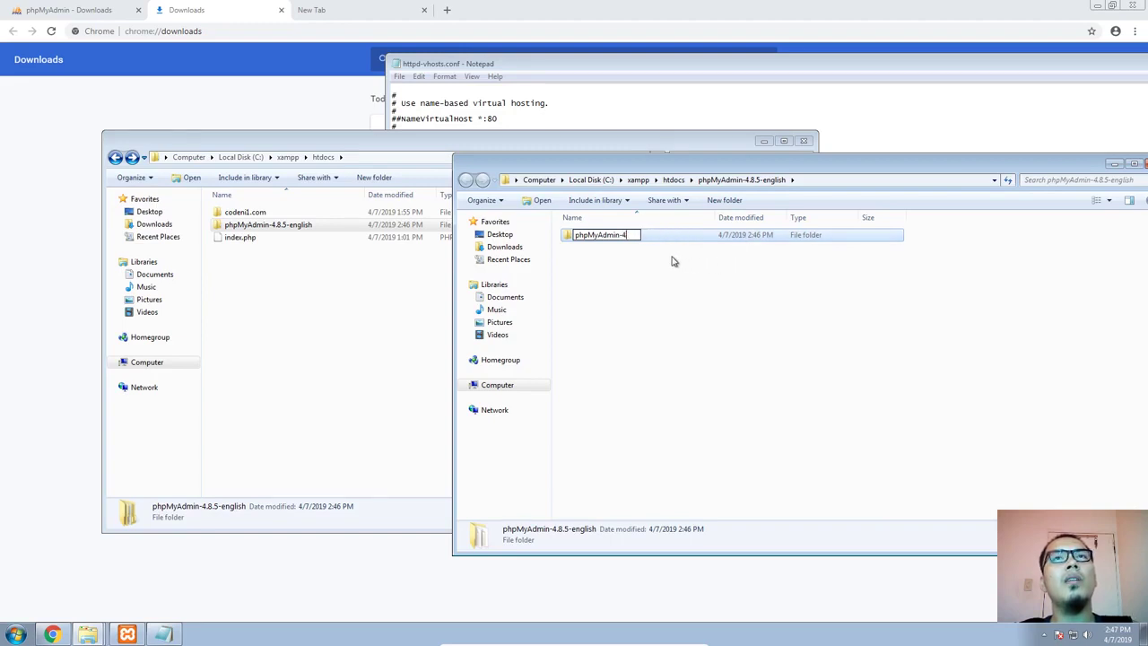
key("BackSpace")
key("BackSpace")
left_click(722, 302)
Move the phpMyAdmin folder directly into htdocs and delete the empty phpMyAdmin-4.8.5-english folder
left_click_drag(599, 235, 265, 348)
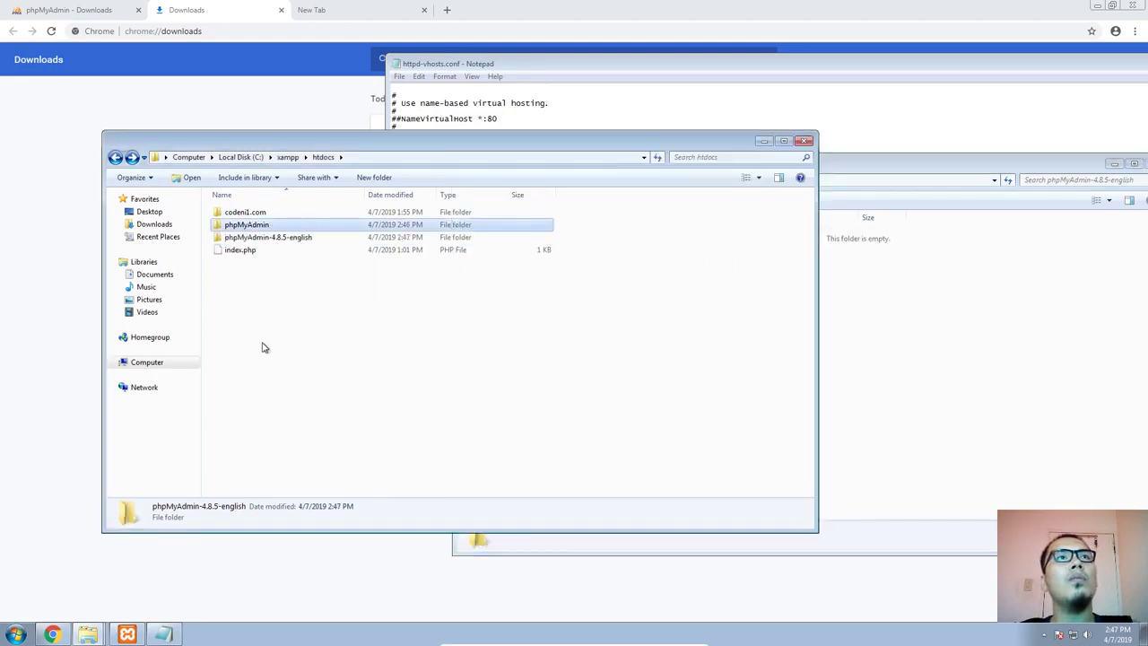
left_click(289, 239)
key("Delete")
key("Return")
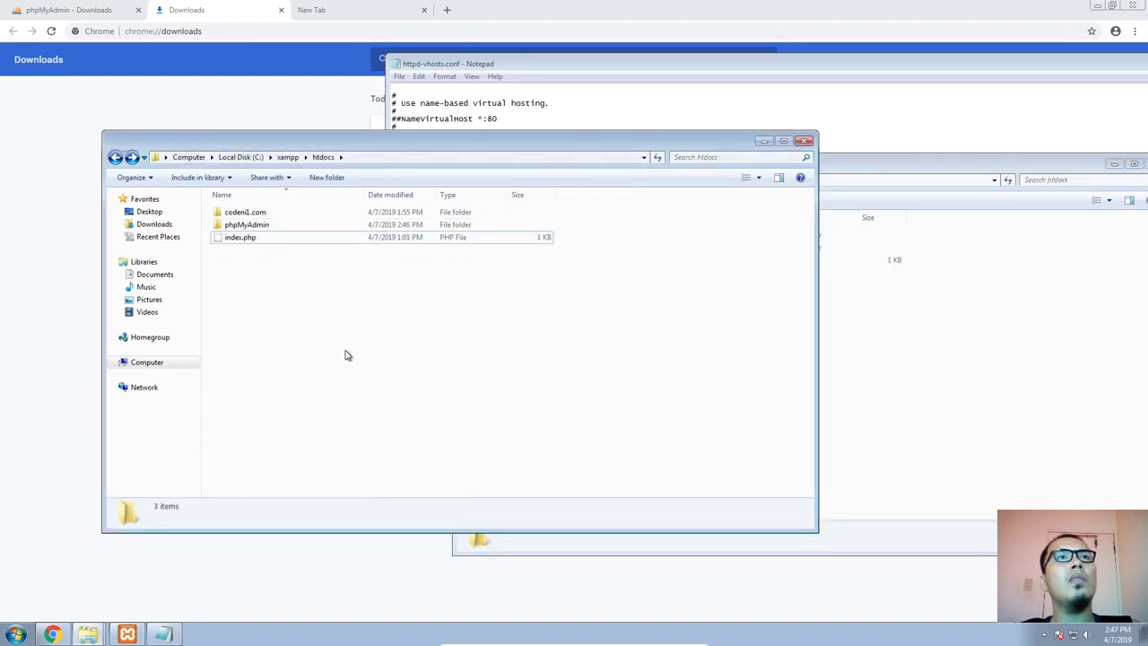
left_click(874, 356)
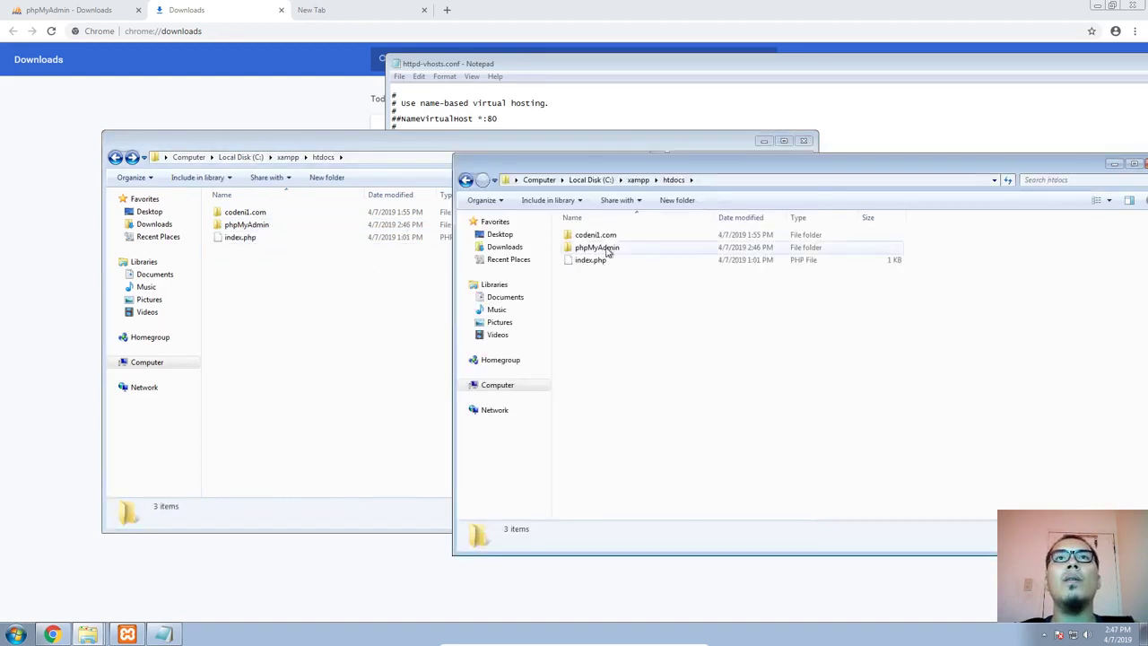
Open the phpMyAdmin folder in htdocs and copy its full path
left_click(679, 123)
scroll(513, 392, "down", 1)
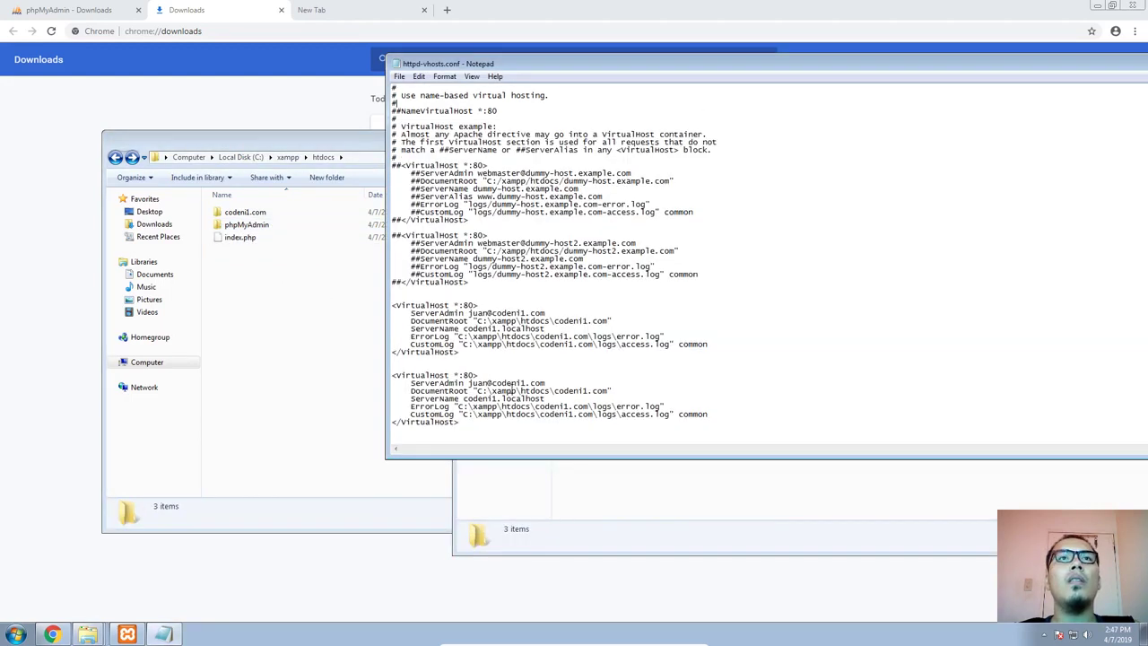
double_click(260, 225)
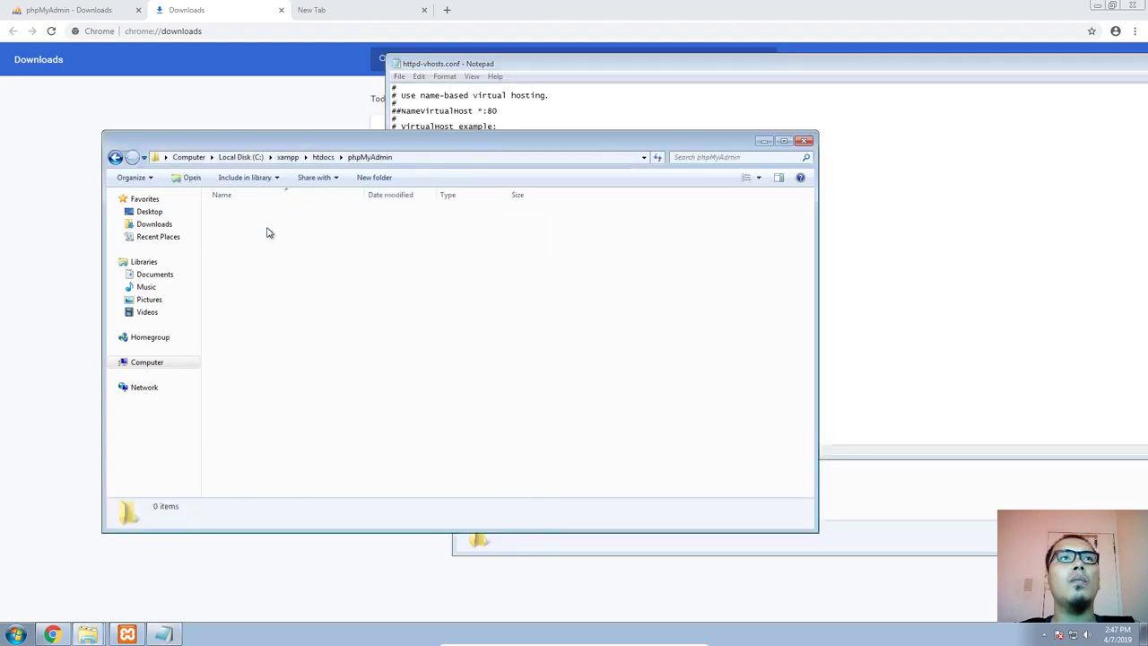
left_click(431, 157)
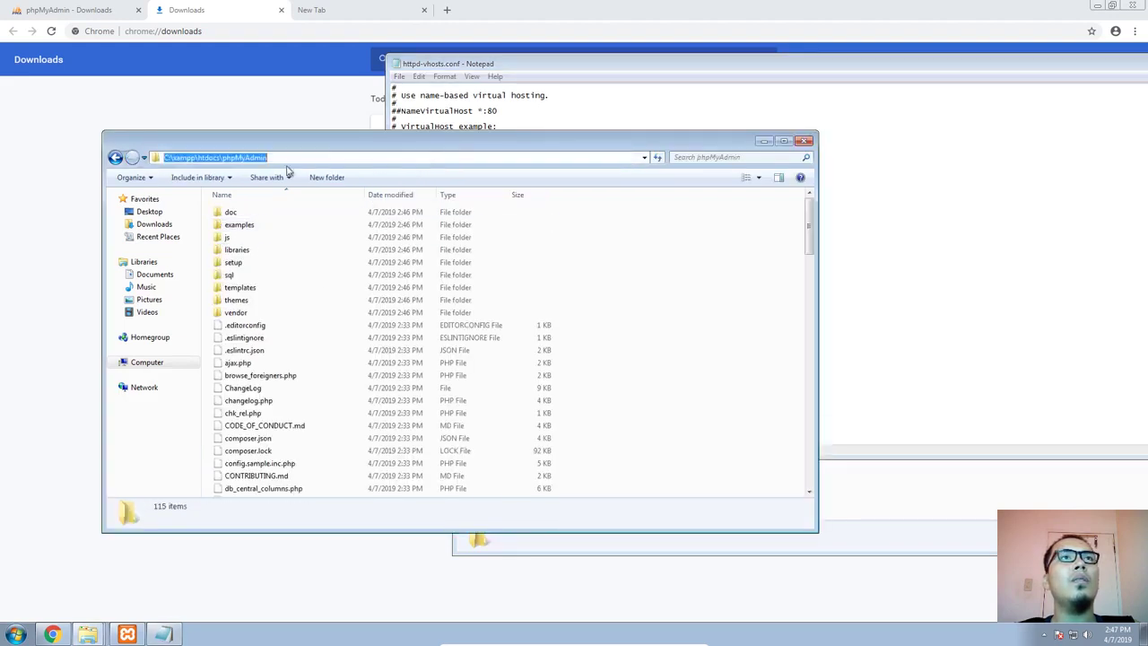
right_click(235, 157)
left_click(262, 199)
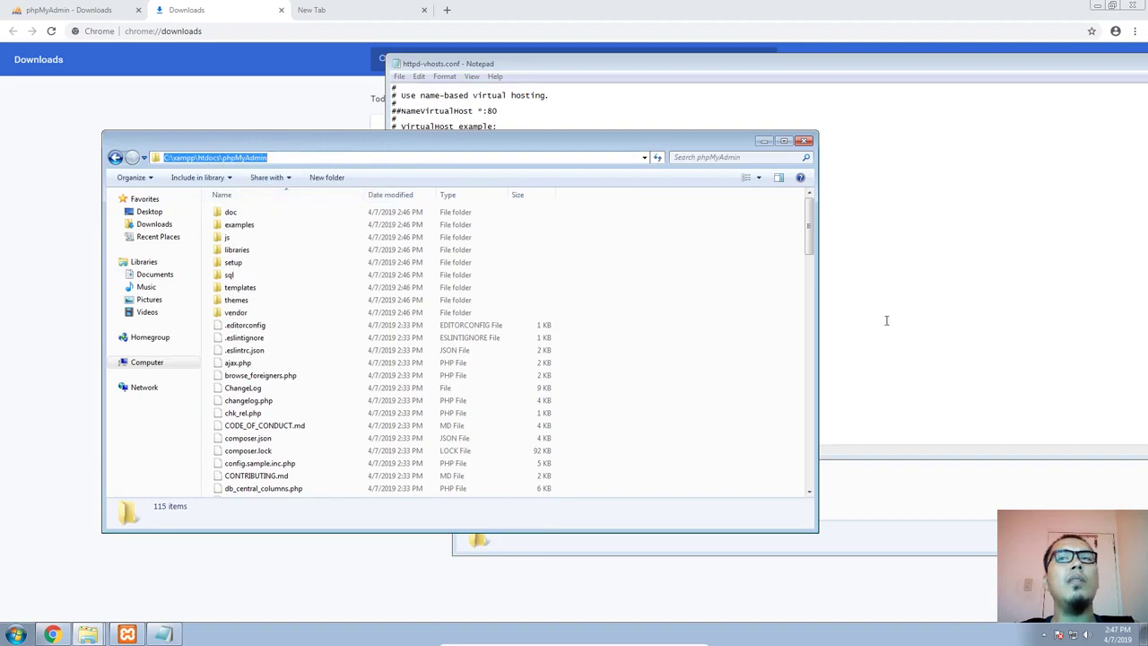
Set the DocumentRoot of the second codeni1.com VirtualHost block in httpd-vhosts.conf to C:\xampp\htdocs\phpMyAdmin
left_click(897, 497)
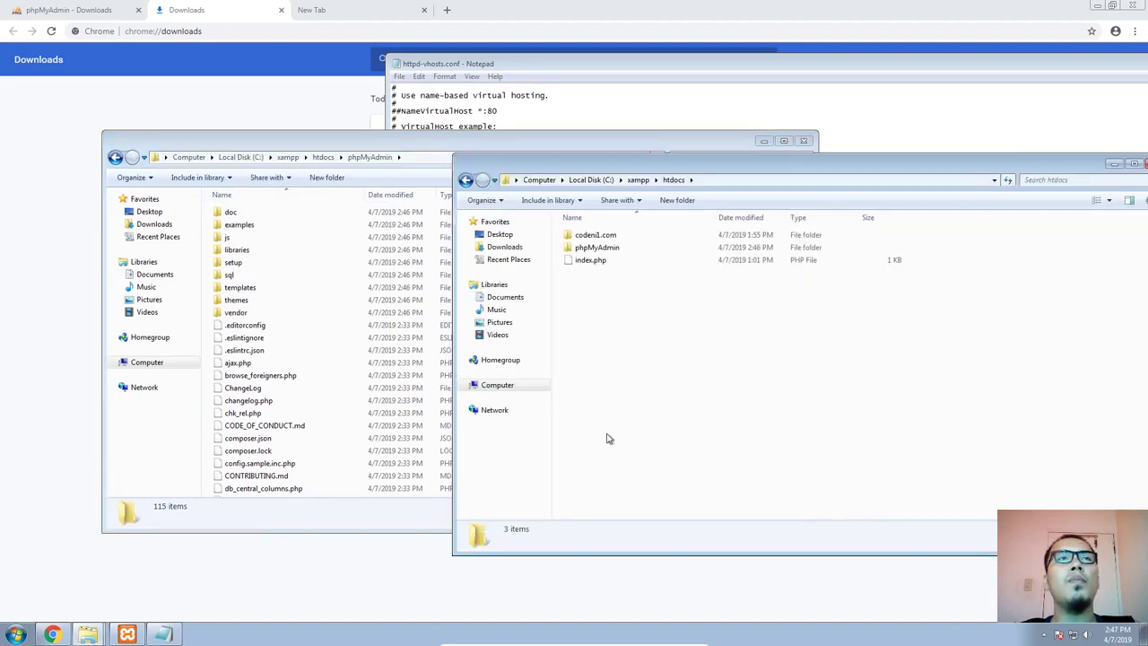
left_click(164, 634)
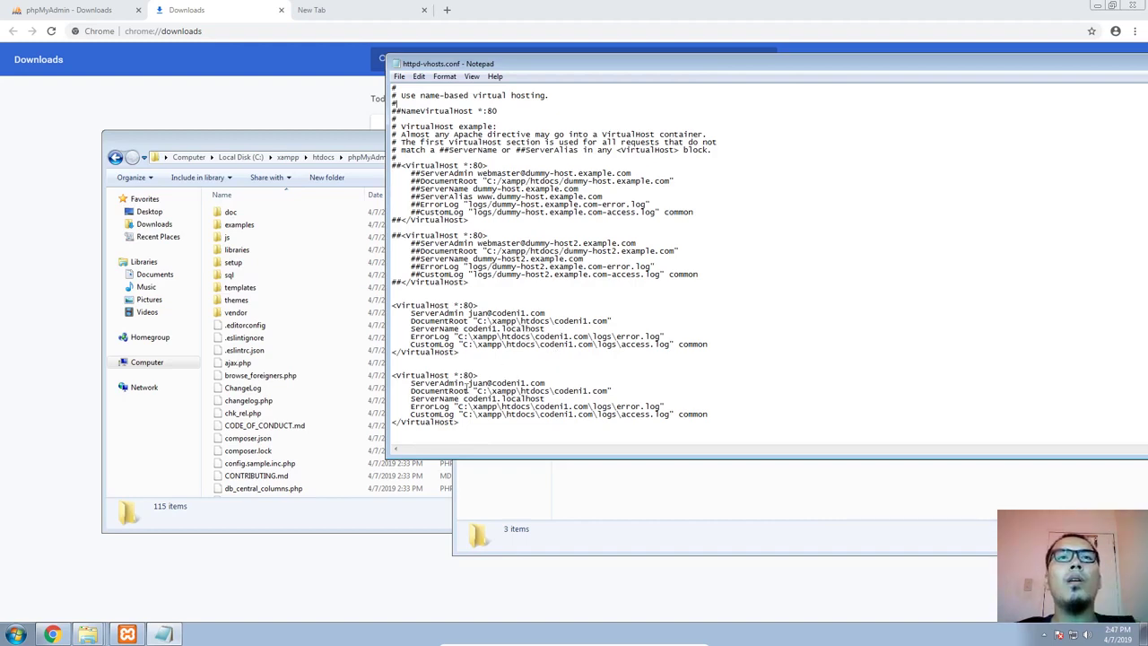
left_click_drag(478, 392, 606, 391)
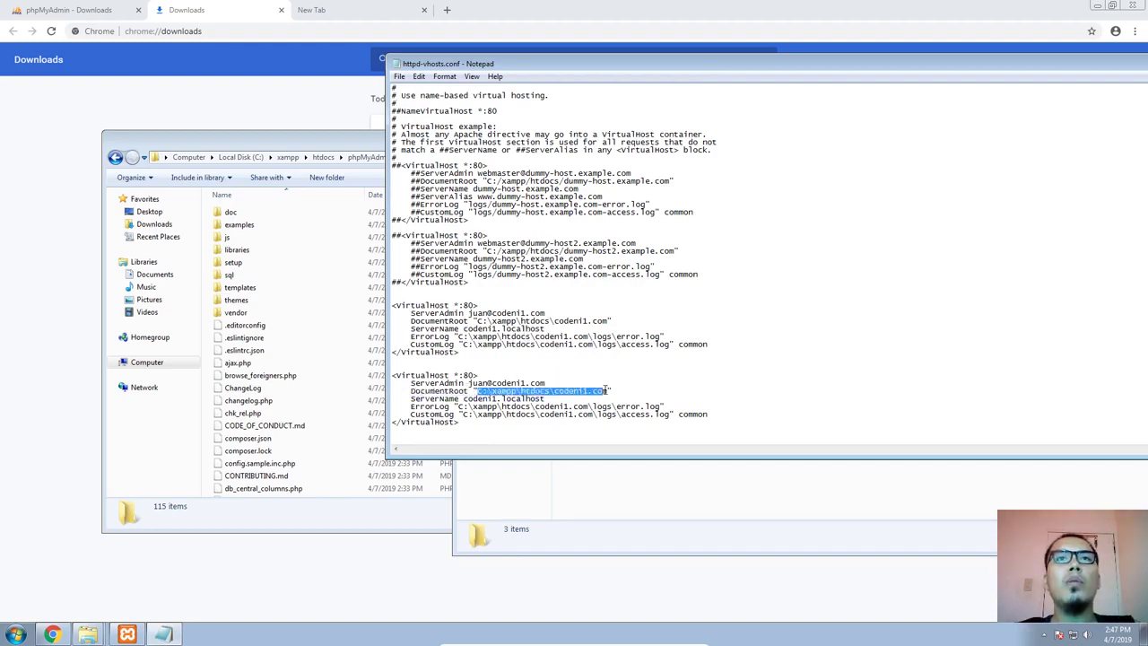
key("ctrl+v")
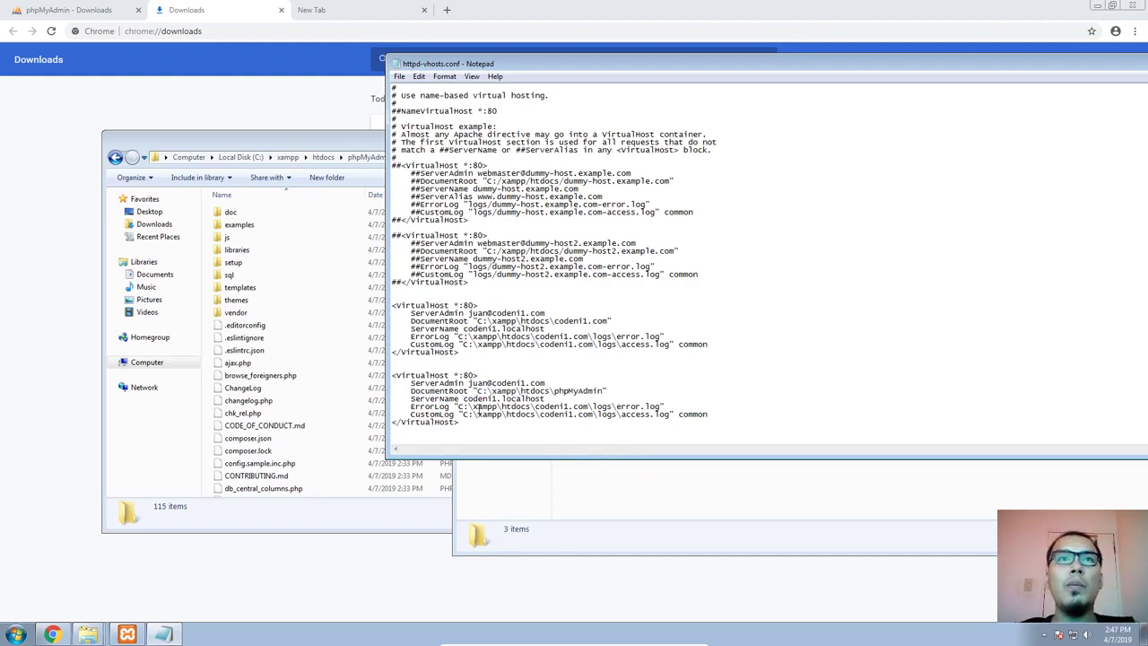
Change the ServerName in the last VirtualHost block to phpmyadmin
left_click_drag(463, 398, 545, 398)
left_click(462, 398)
left_click_drag(463, 398, 545, 398)
type("pmyadmin")
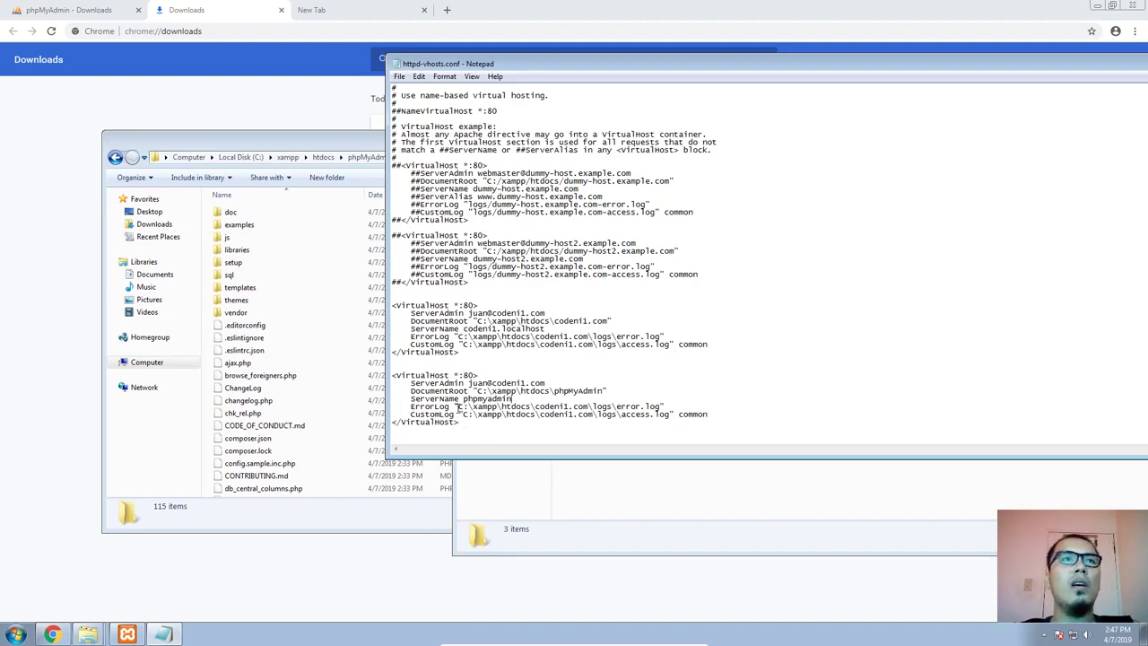
Create a new folder named logs inside C:\xampp\htdocs\phpMyAdmin
left_click(305, 157)
left_click(718, 231)
right_click(662, 223)
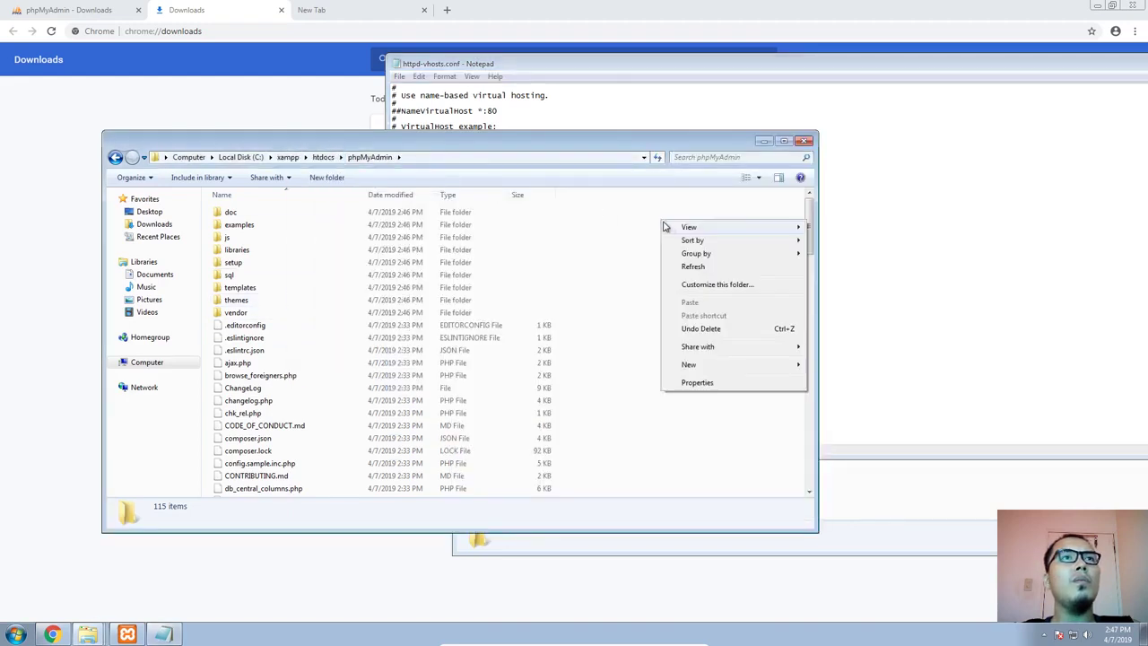
mouse_move(688, 364)
left_click(830, 364)
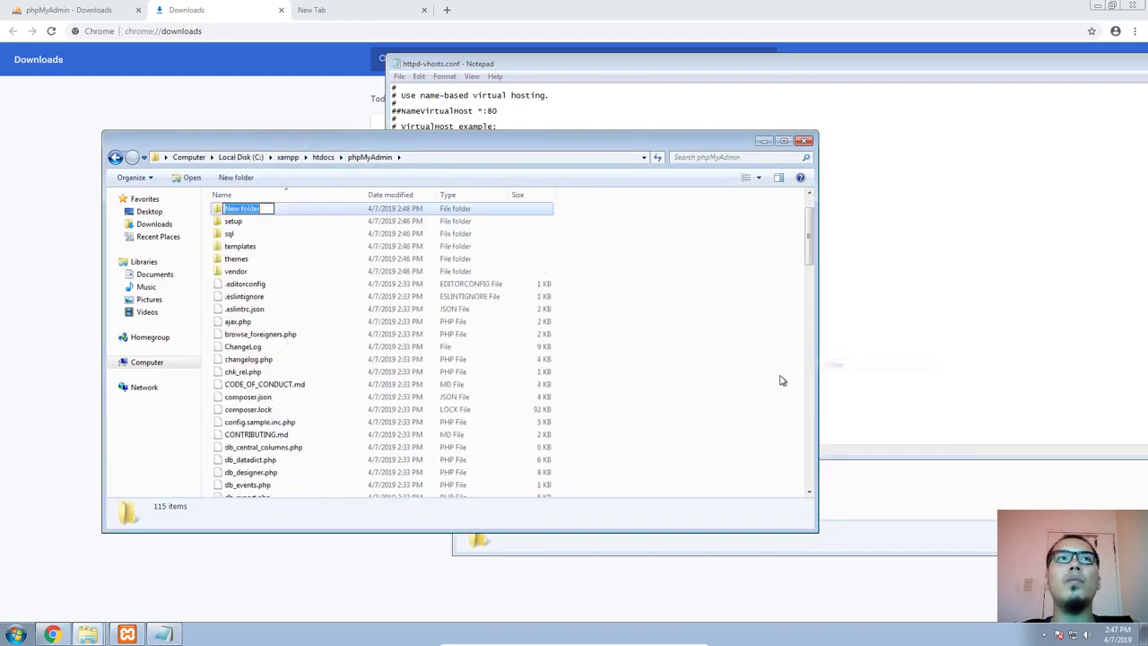
type("togs")
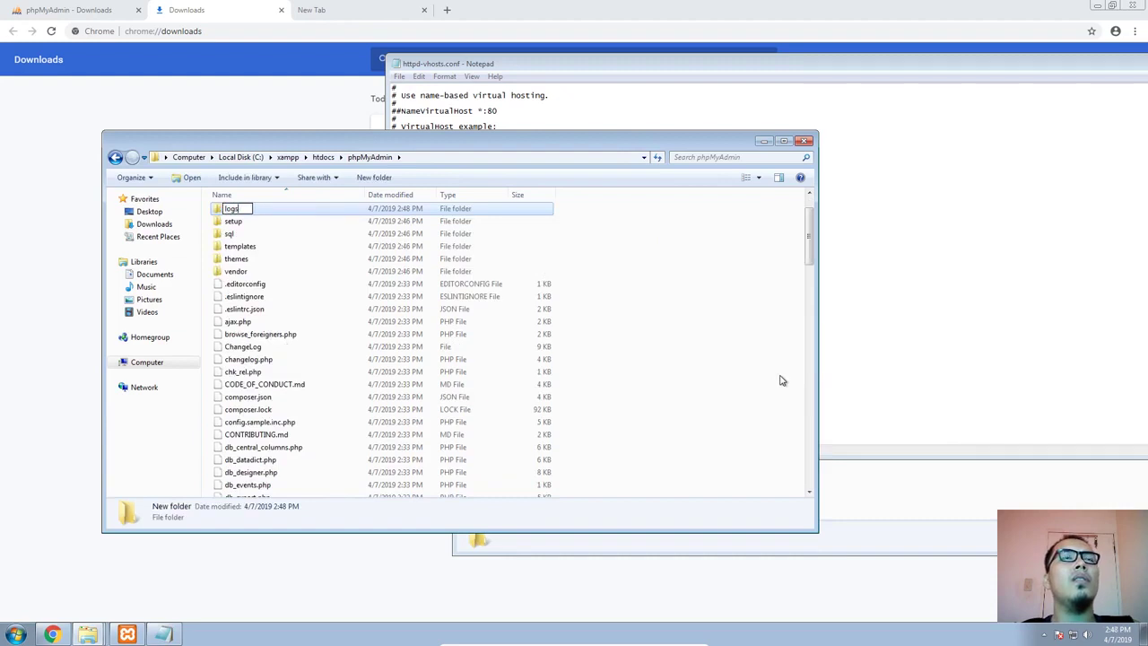
key("Return")
Point the ErrorLog and CustomLog paths of the last VirtualHost block to the logs folder under C:\xampp\htdocs\phpMyAdmin
left_click(942, 489)
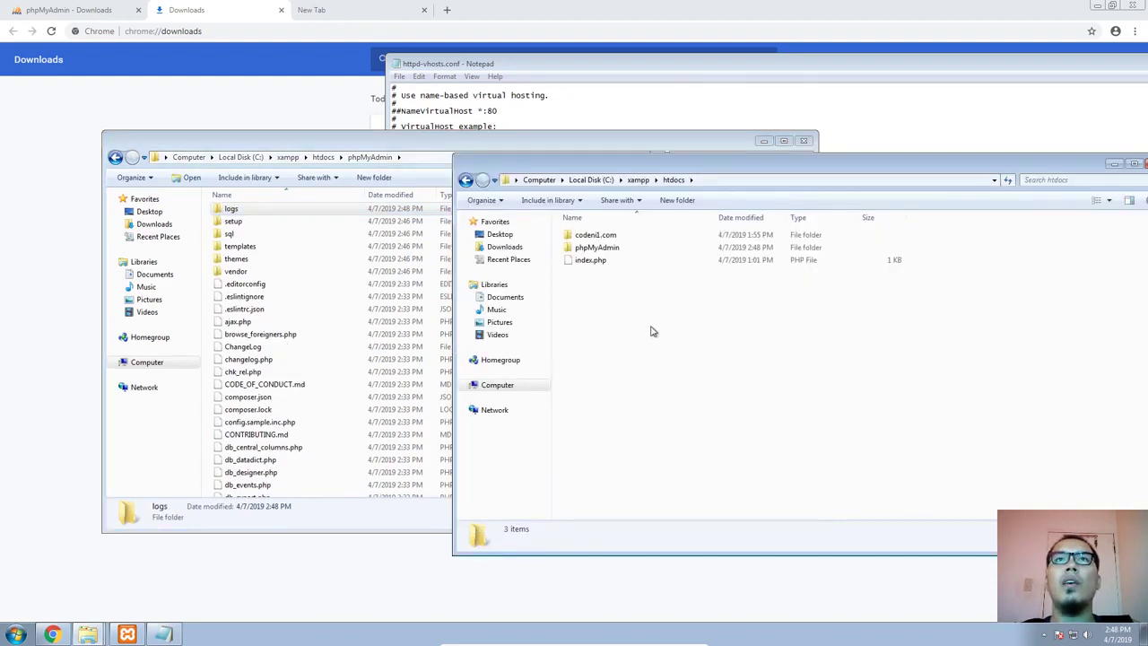
left_click(661, 115)
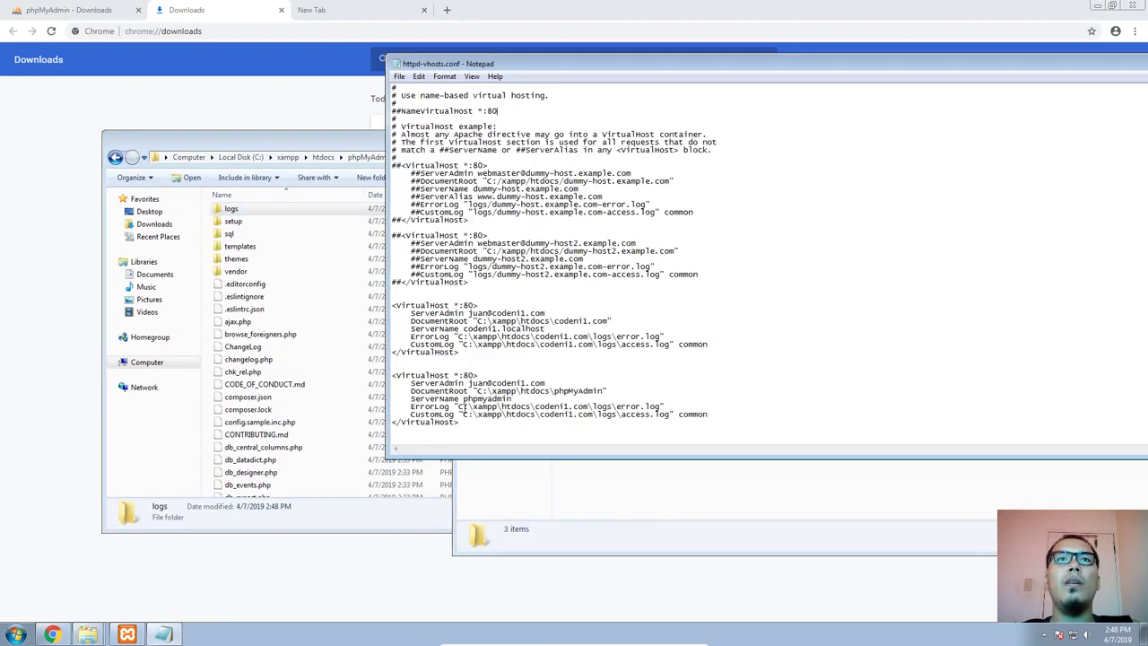
left_click_drag(463, 406, 579, 405)
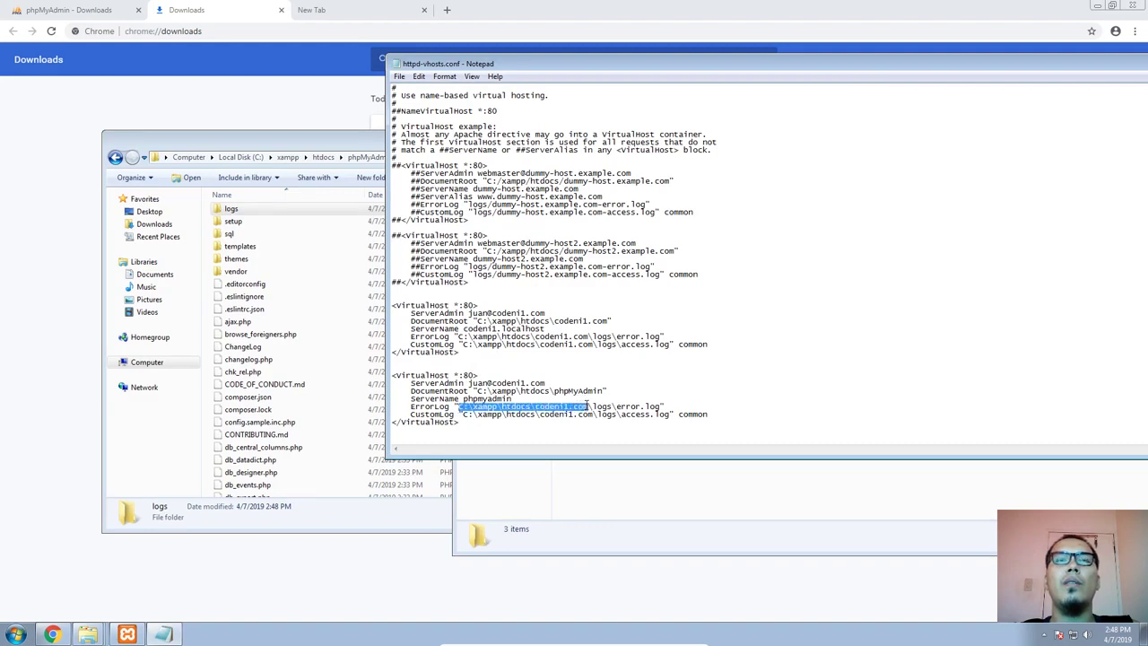
key("ctrl+v")
left_click_drag(592, 414, 462, 414)
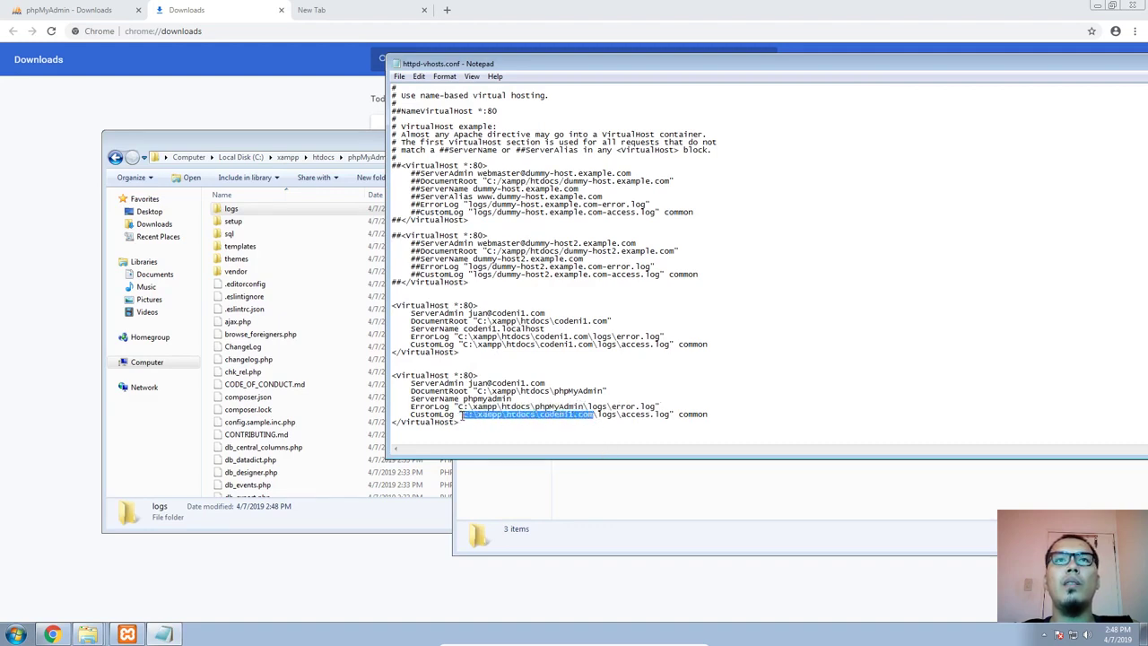
key("ctrl+v")
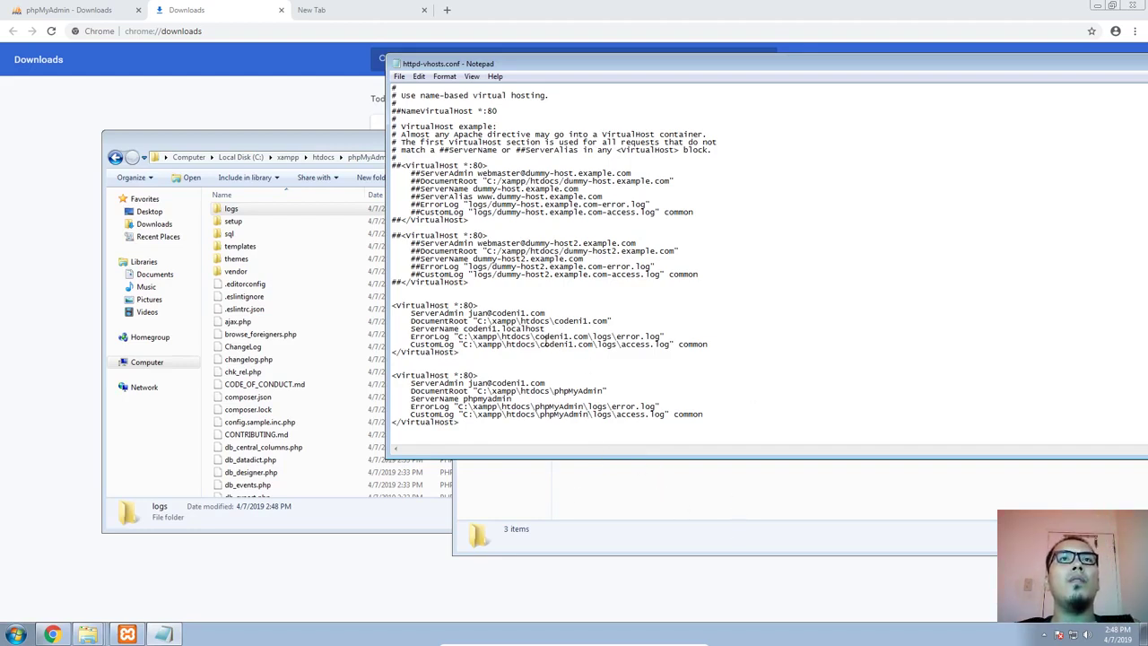
Browse to the C:\Windows\System32 folder in a new Explorer window
left_click(16, 634)
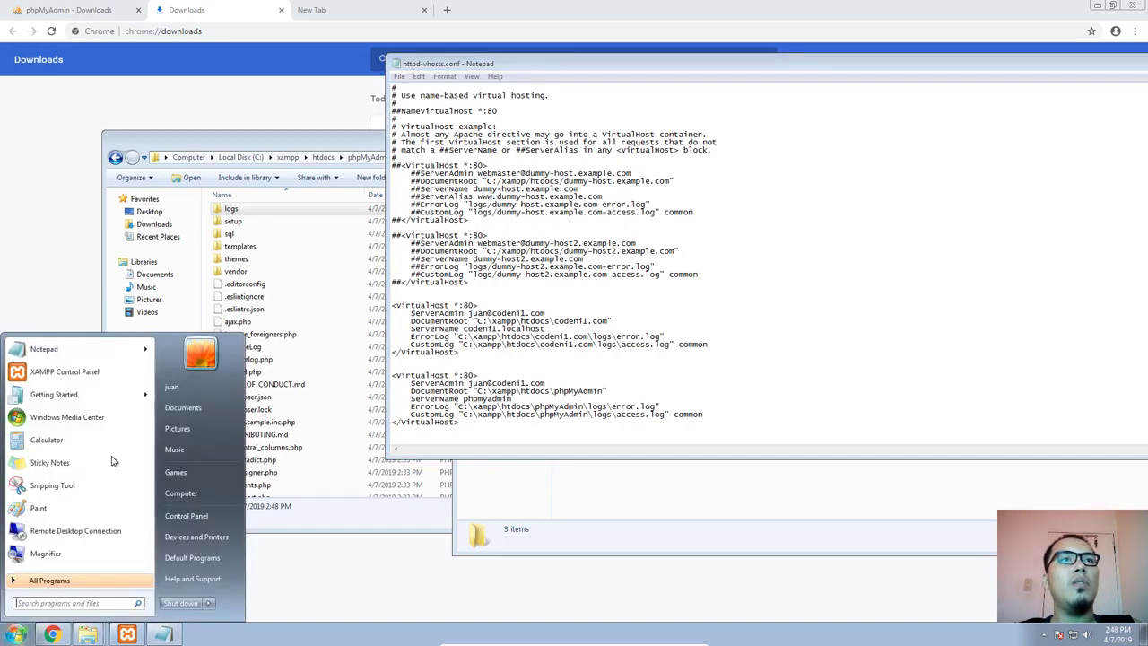
left_click(181, 496)
left_click_drag(254, 18, 308, 125)
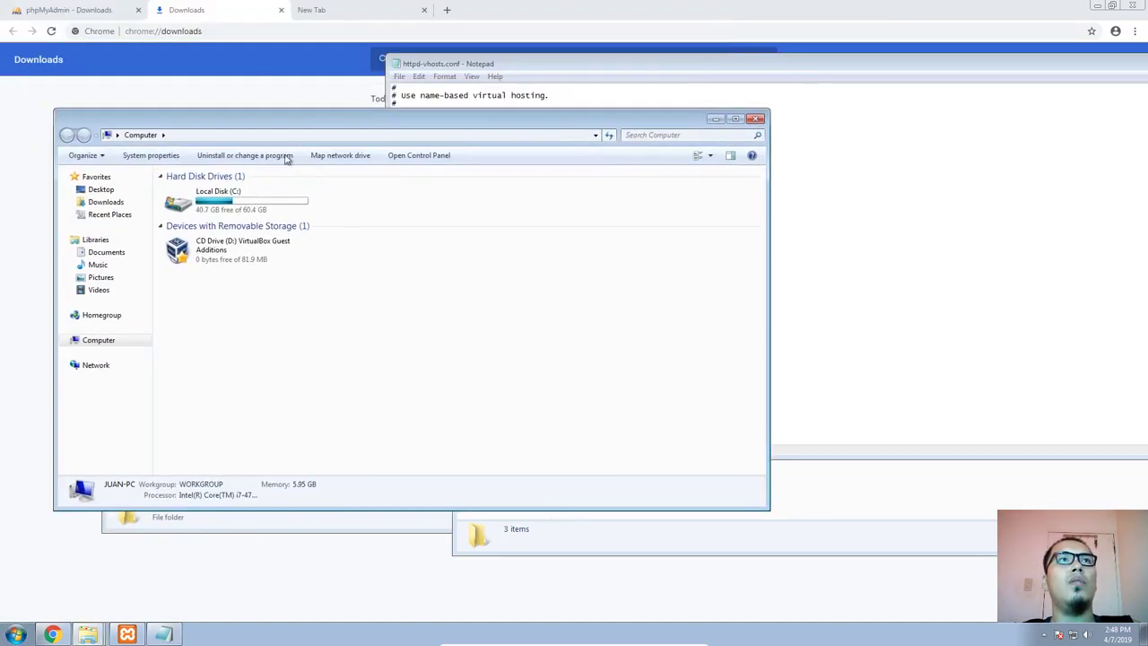
left_click(231, 203)
double_click(231, 203)
double_click(210, 229)
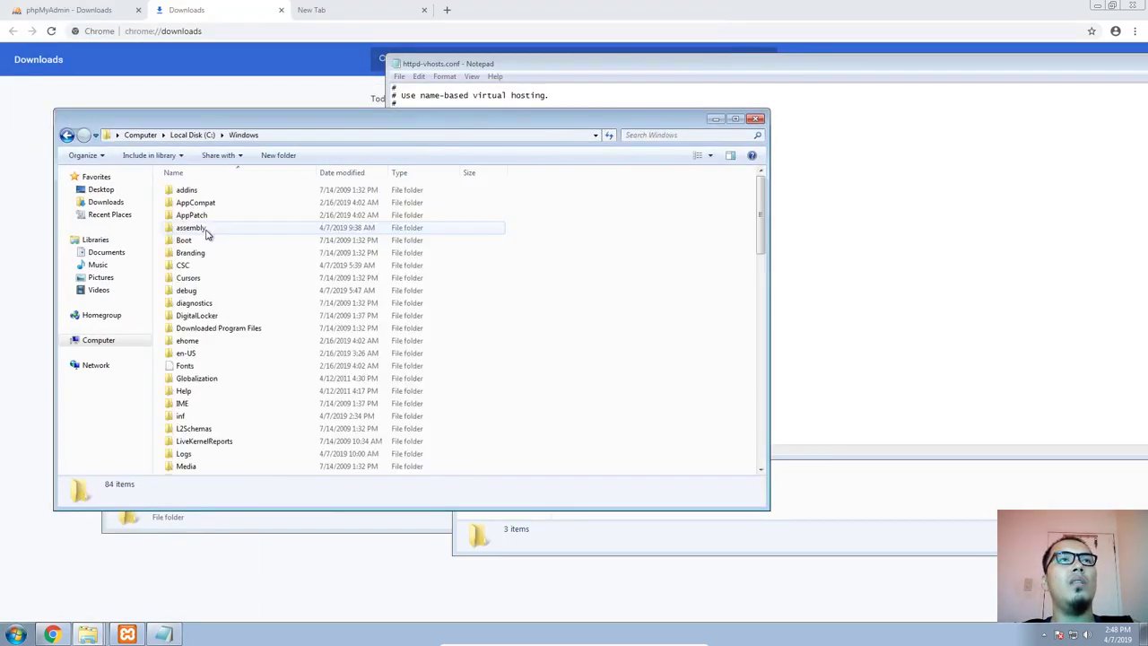
scroll(205, 318, "down", 2)
key("s")
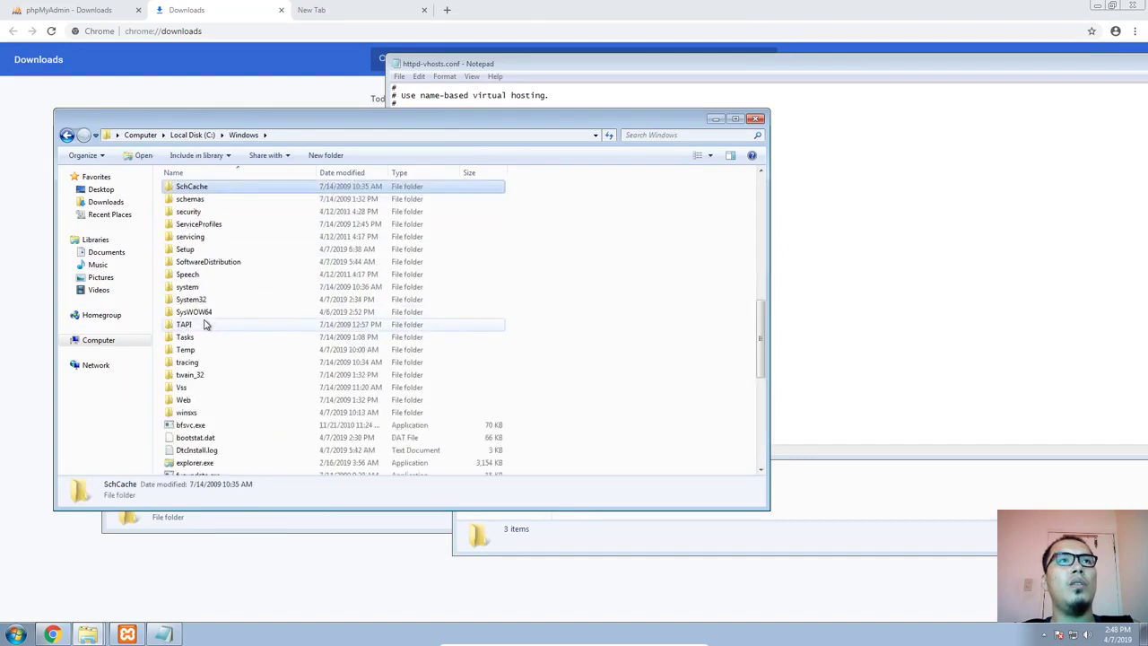
key("y")
double_click(192, 299)
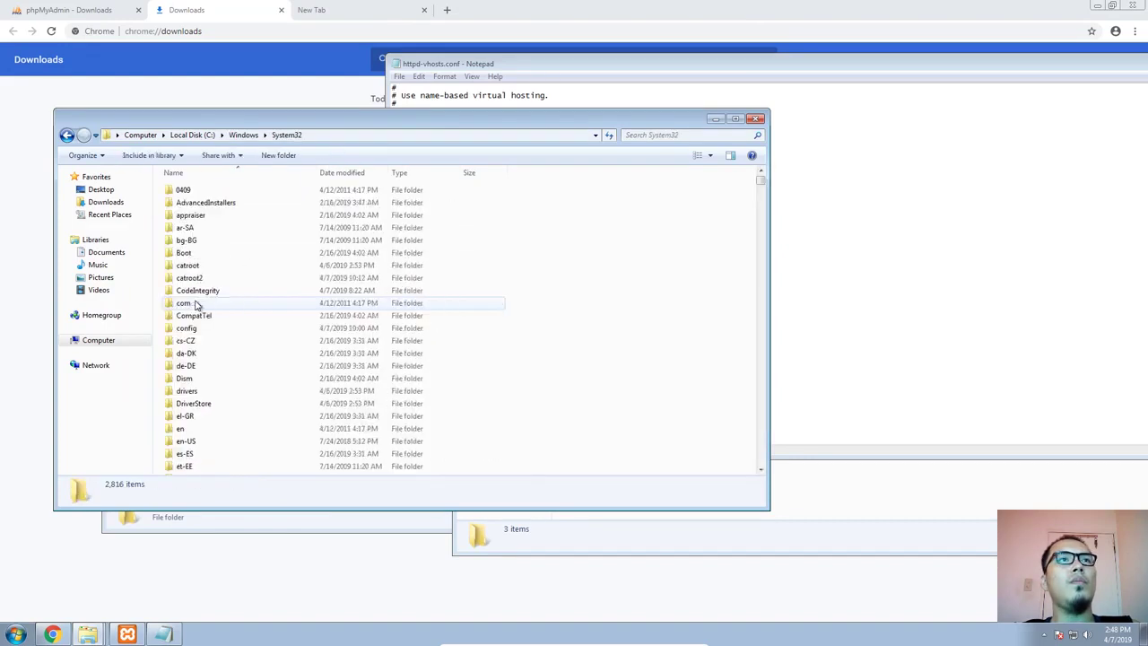
Open the drivers\etc folder inside System32
scroll(213, 307, "down", 1)
left_click(214, 306)
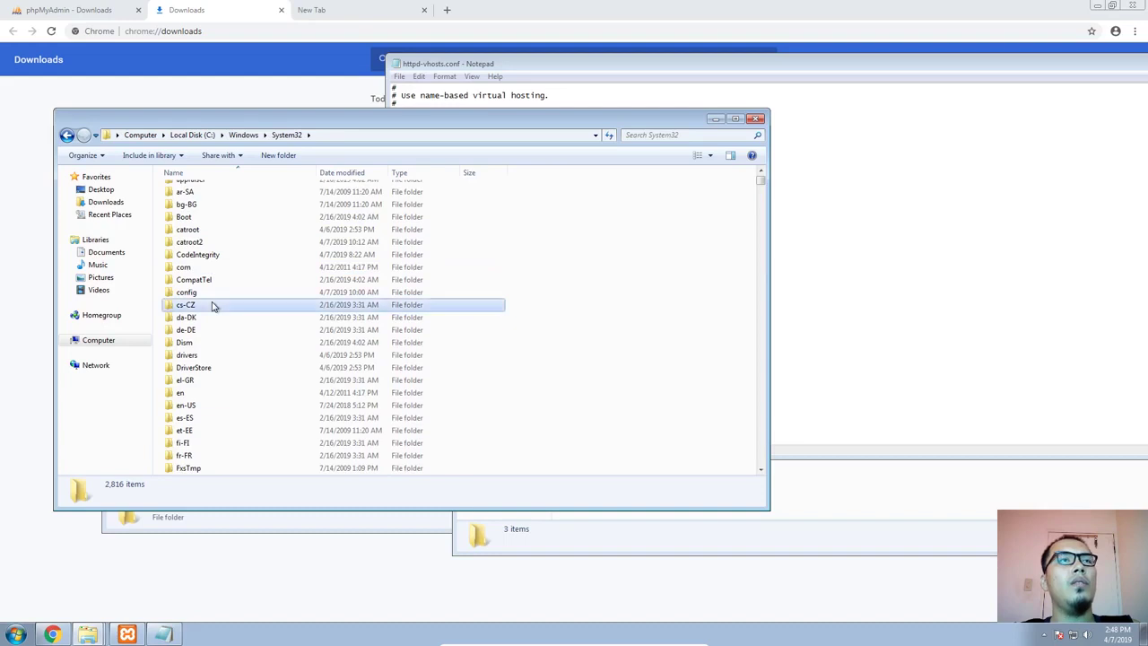
scroll(213, 307, "down", 2)
key("d")
key("r")
double_click(193, 352)
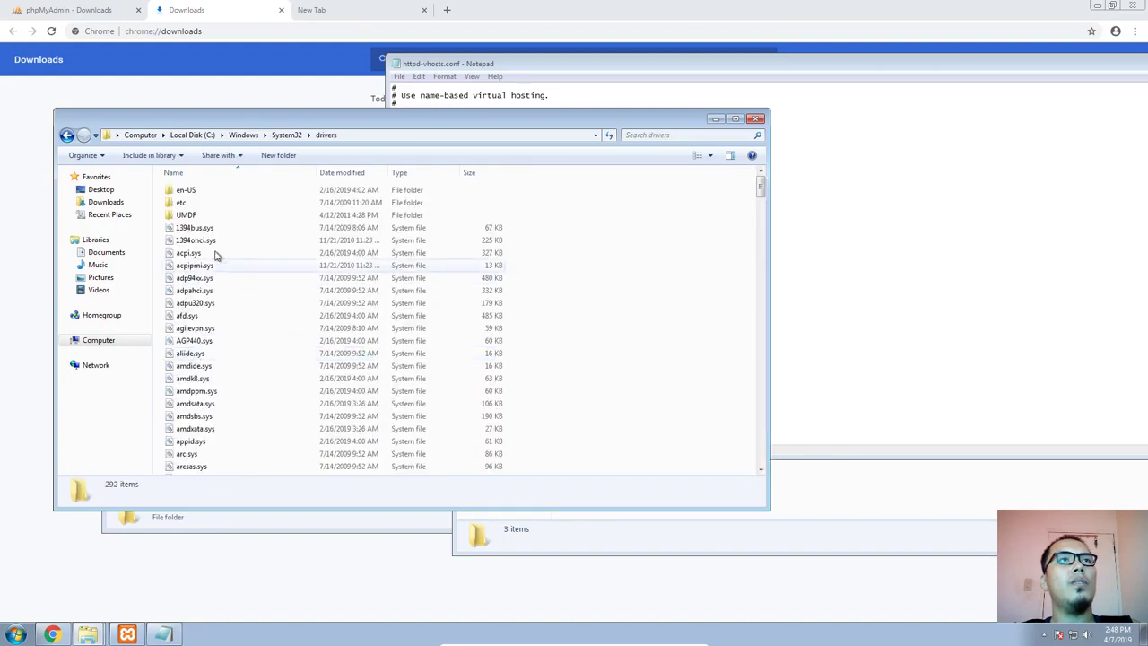
double_click(193, 203)
Open the hosts file with Notepad and move its window clear so the whole text is readable
right_click(186, 192)
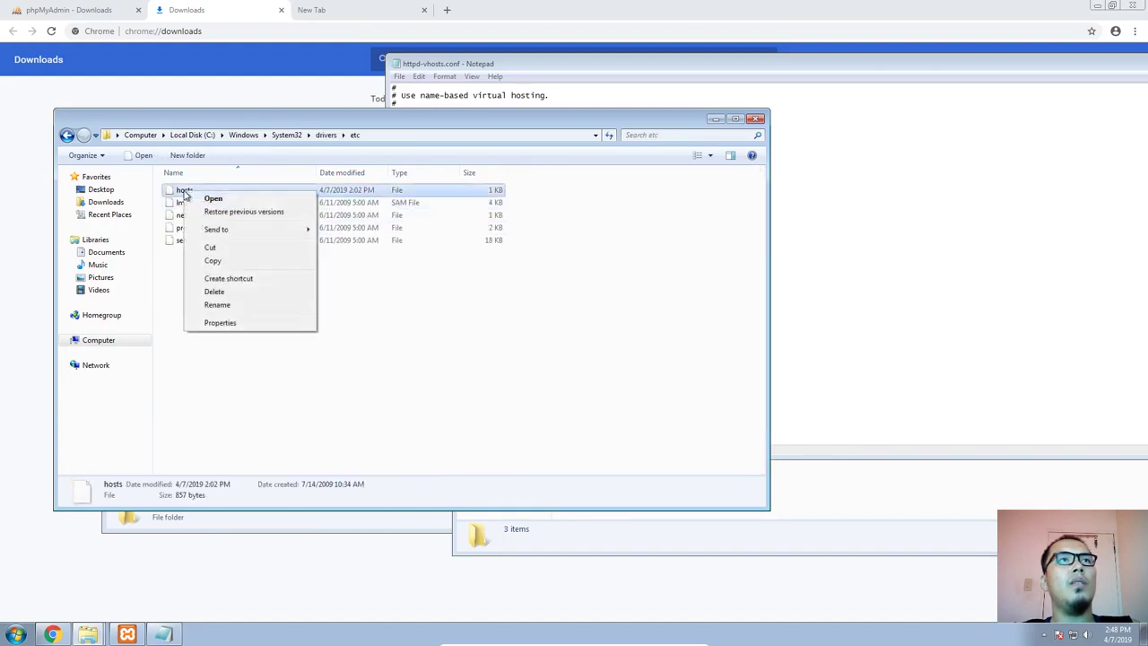
left_click(208, 196)
left_click(592, 236)
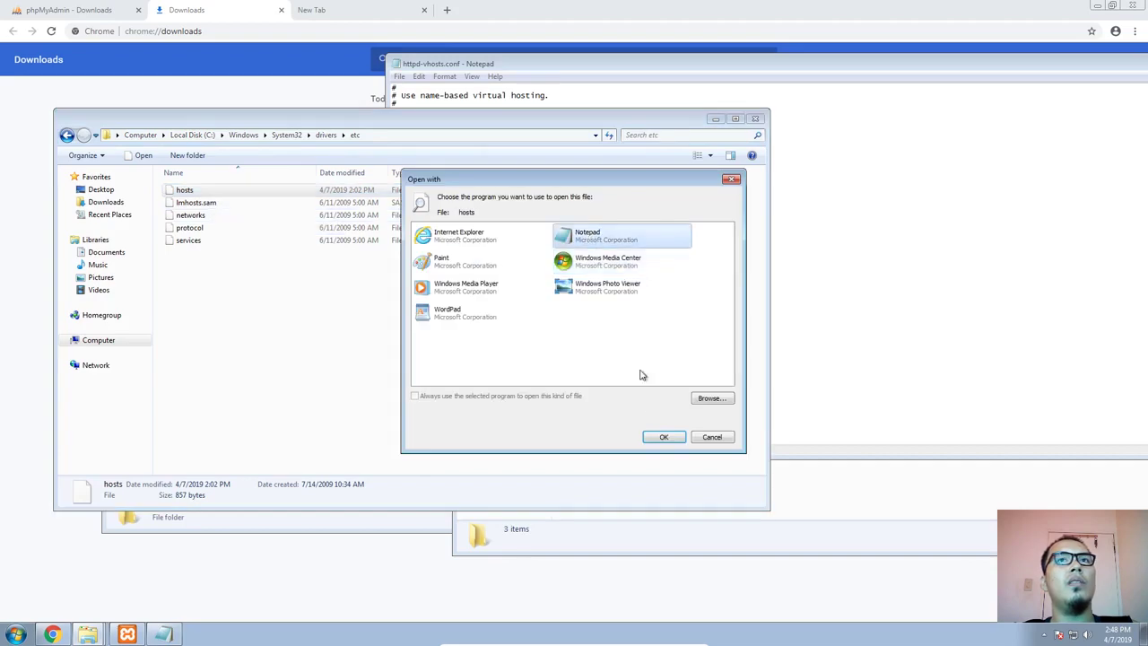
left_click(664, 437)
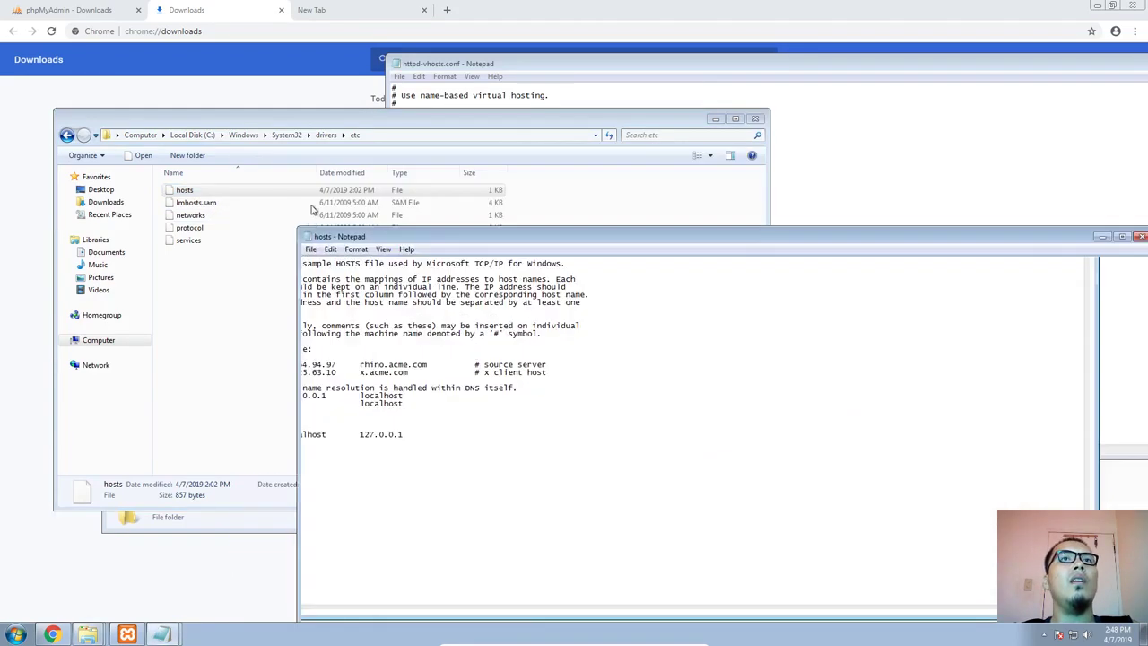
left_click_drag(385, 230, 232, 16)
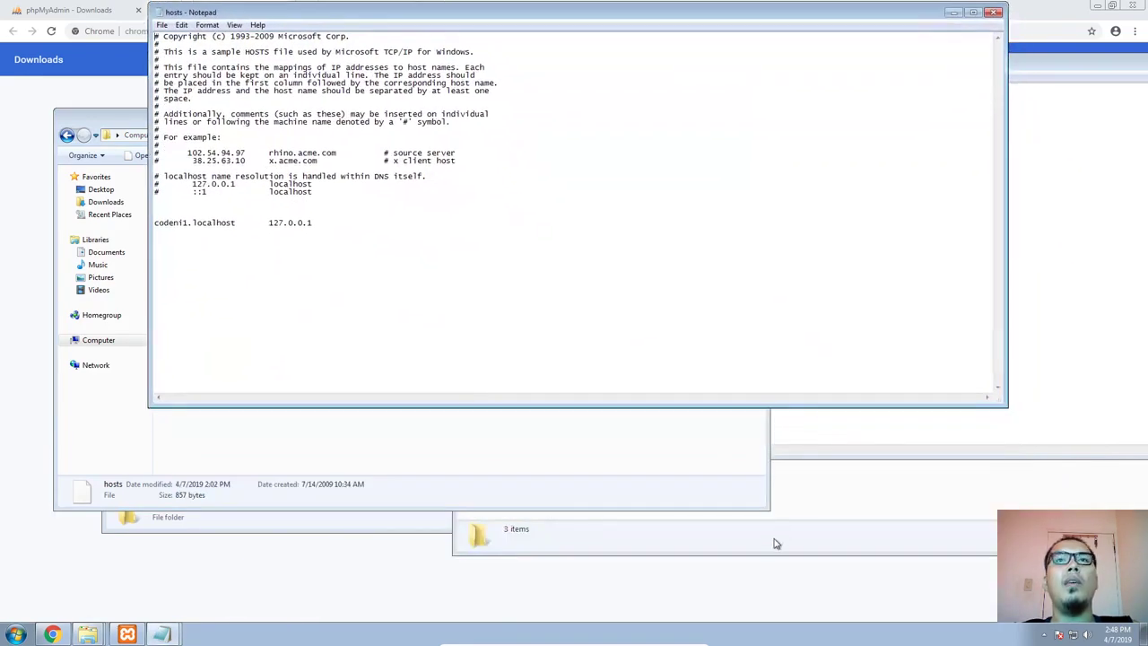
Duplicate the codeni1.localhost 127.0.0.1 entry on the line below it in the hosts file and save
left_click_drag(324, 231, 129, 221)
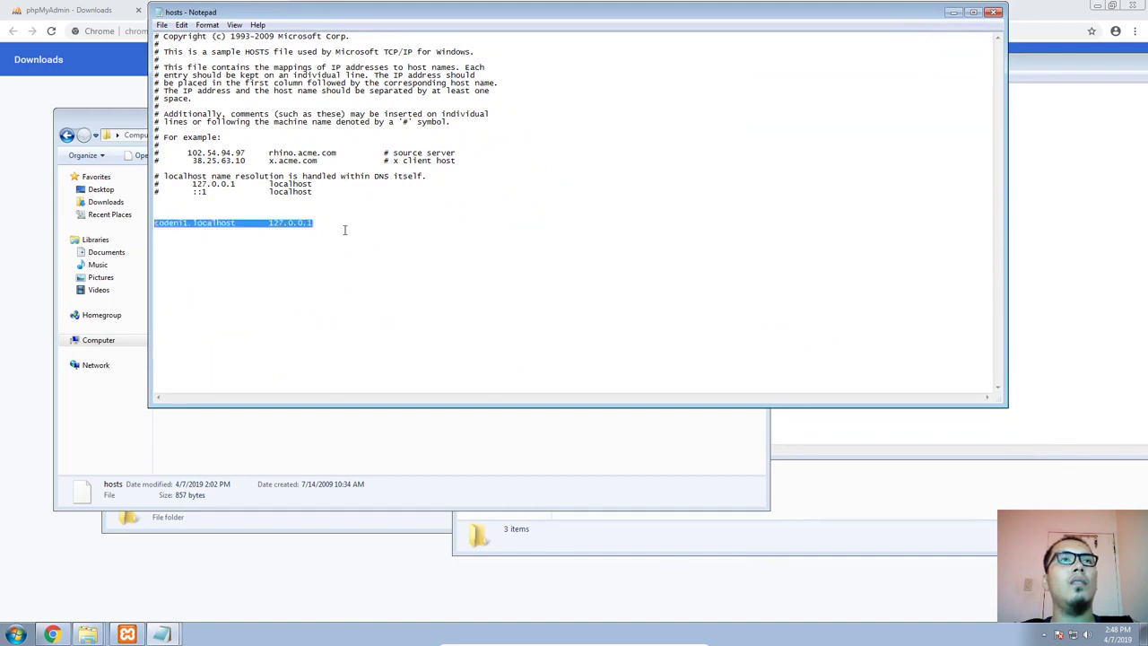
key("ctrl+c")
left_click(328, 222)
key("Return")
key("ctrl+v")
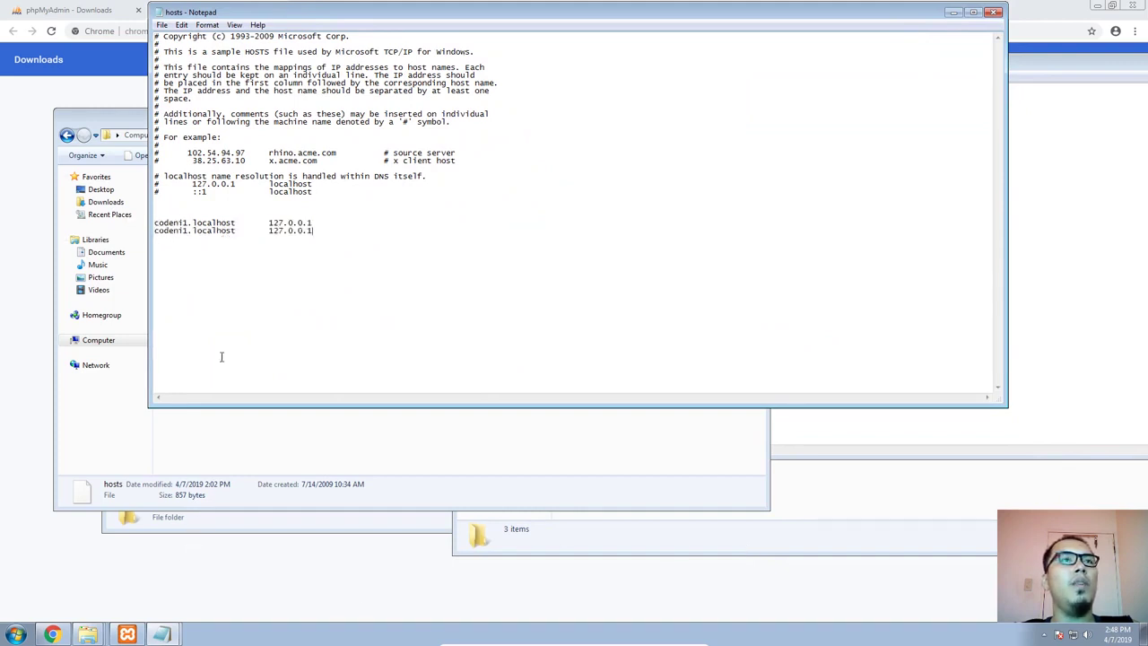
key("ctrl+s")
Replace the host name in the duplicated hosts entry with phpmyadmin, copied from the last ServerName in httpd-vhosts.conf, and save the hosts file
left_click(162, 634)
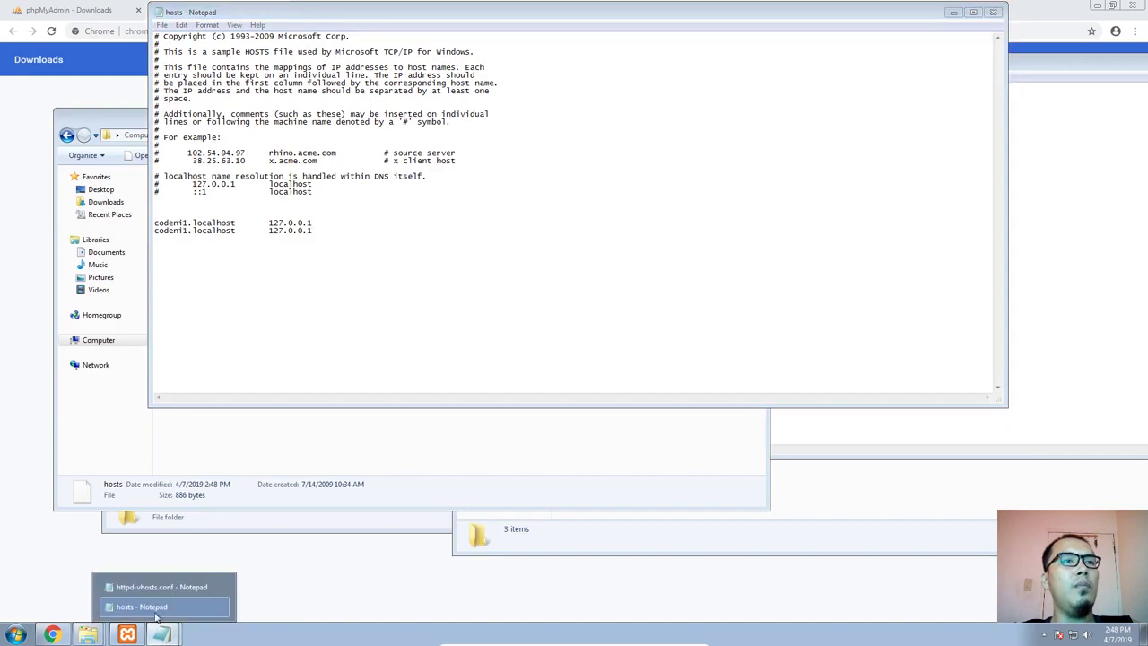
left_click(175, 594)
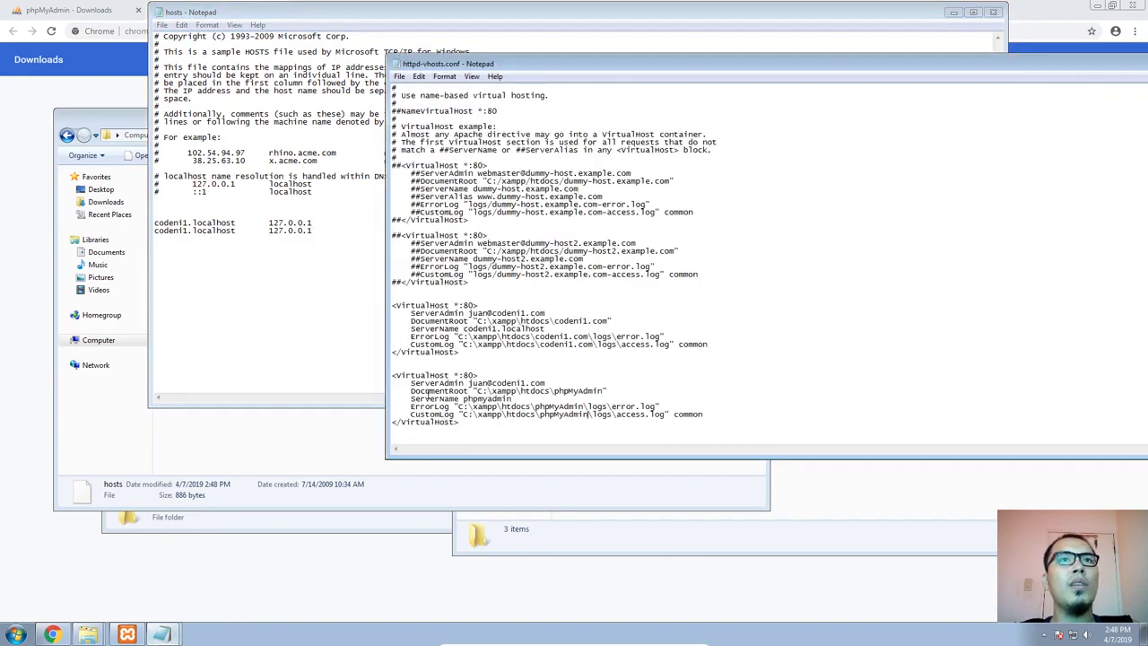
double_click(441, 398)
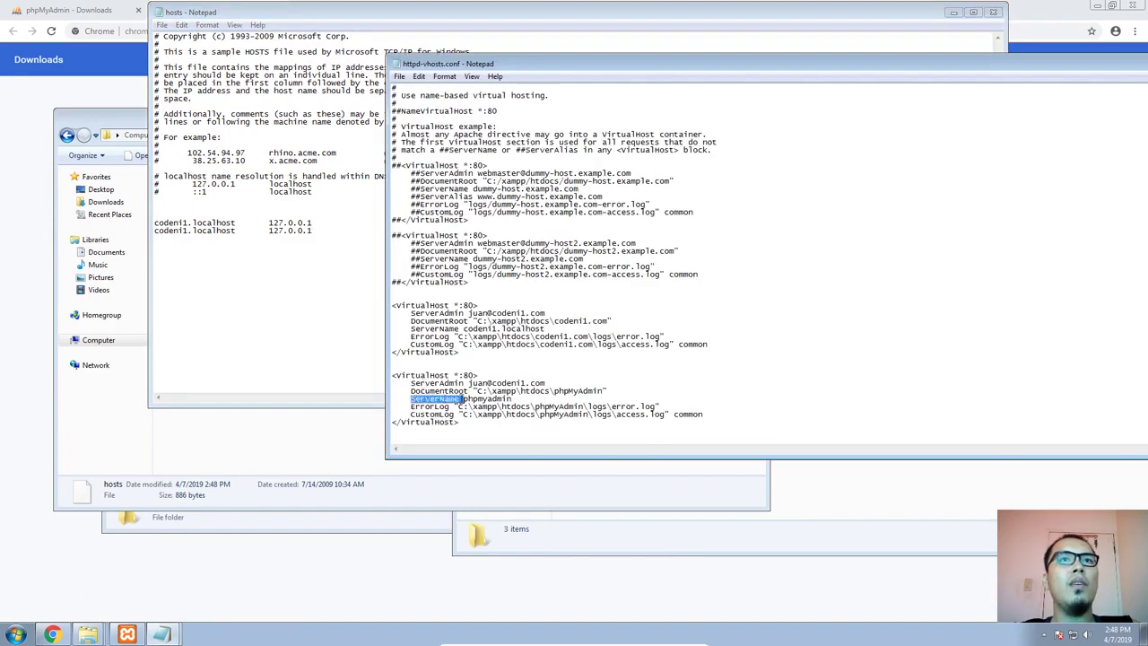
double_click(464, 399)
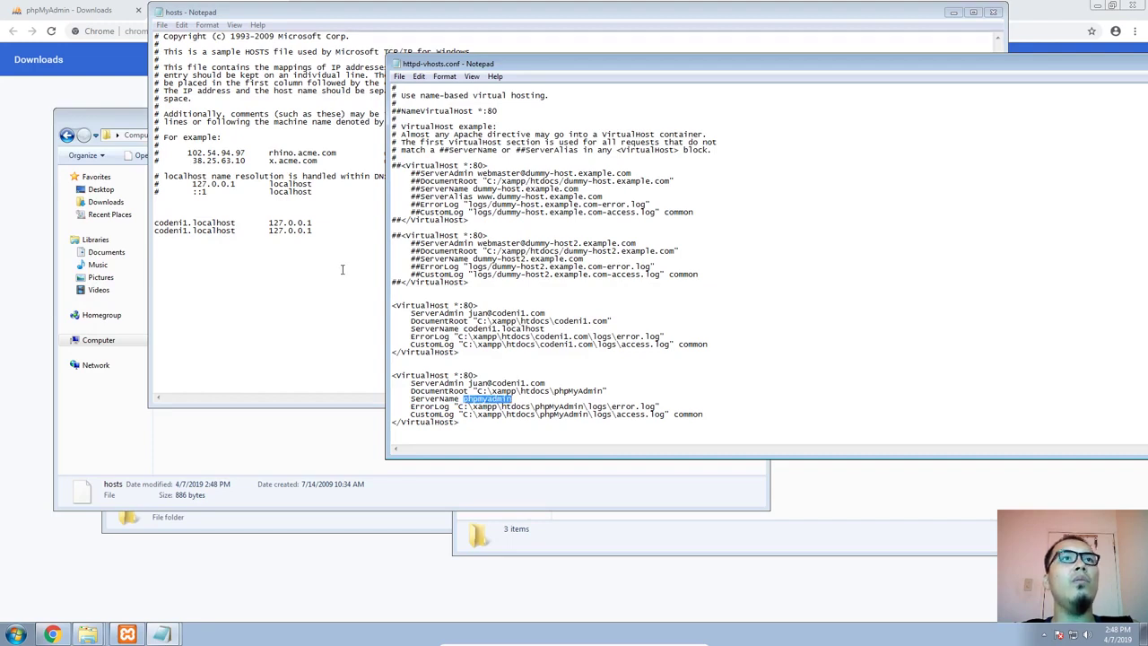
double_click(236, 230)
key("ctrl+v")
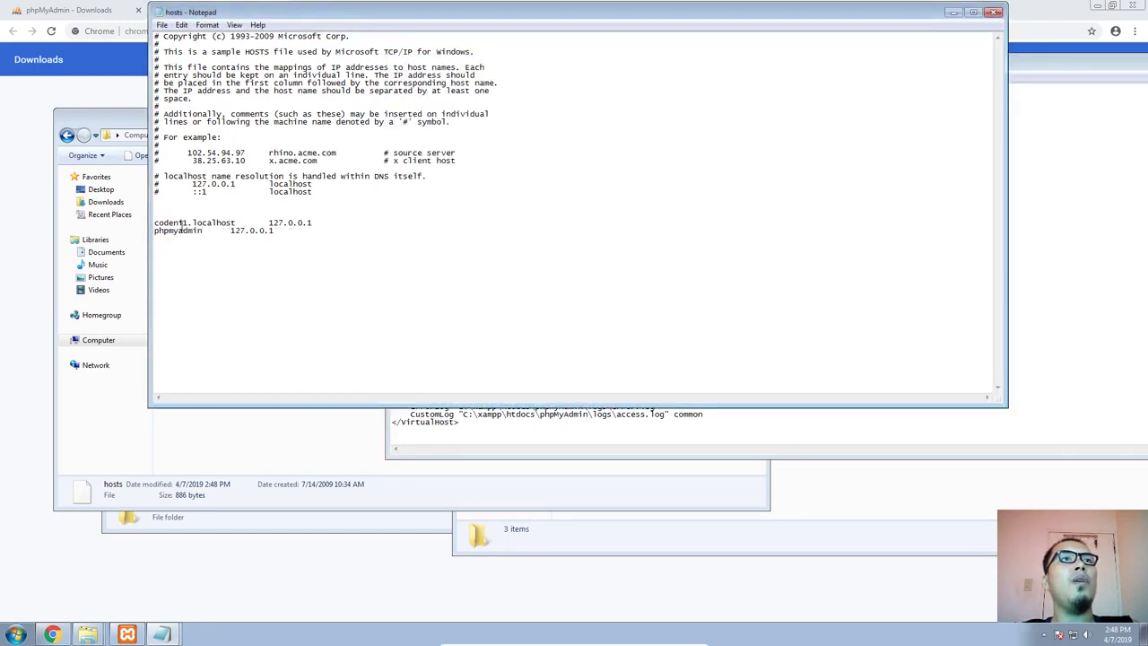
left_click(507, 441)
left_click_drag(411, 328, 558, 330)
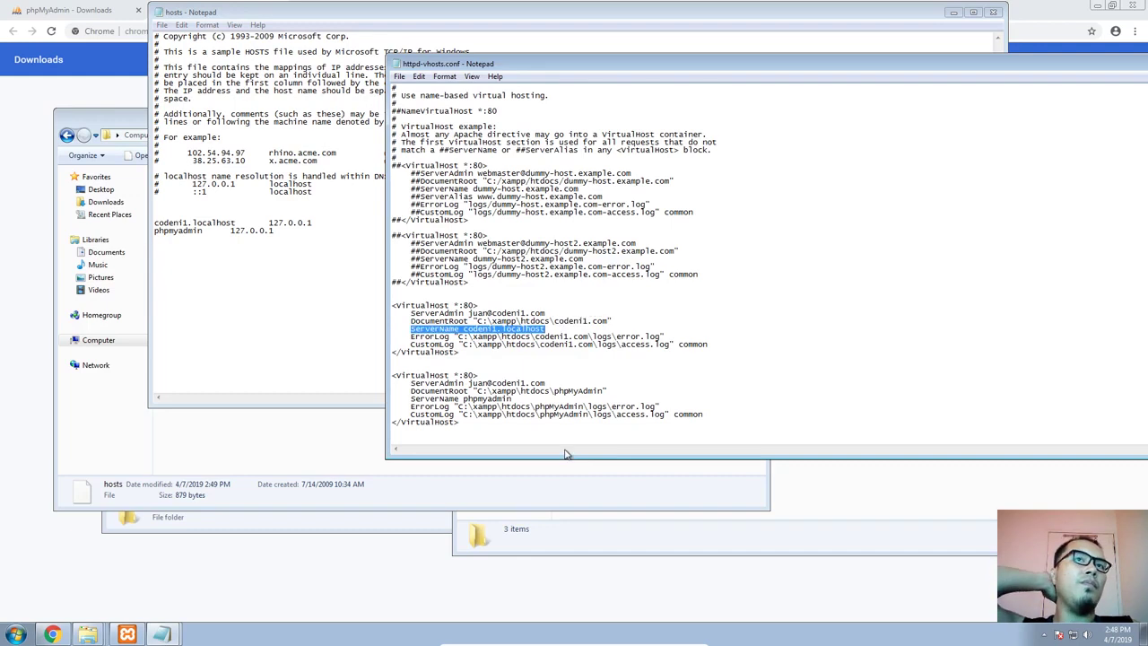
left_click(335, 297)
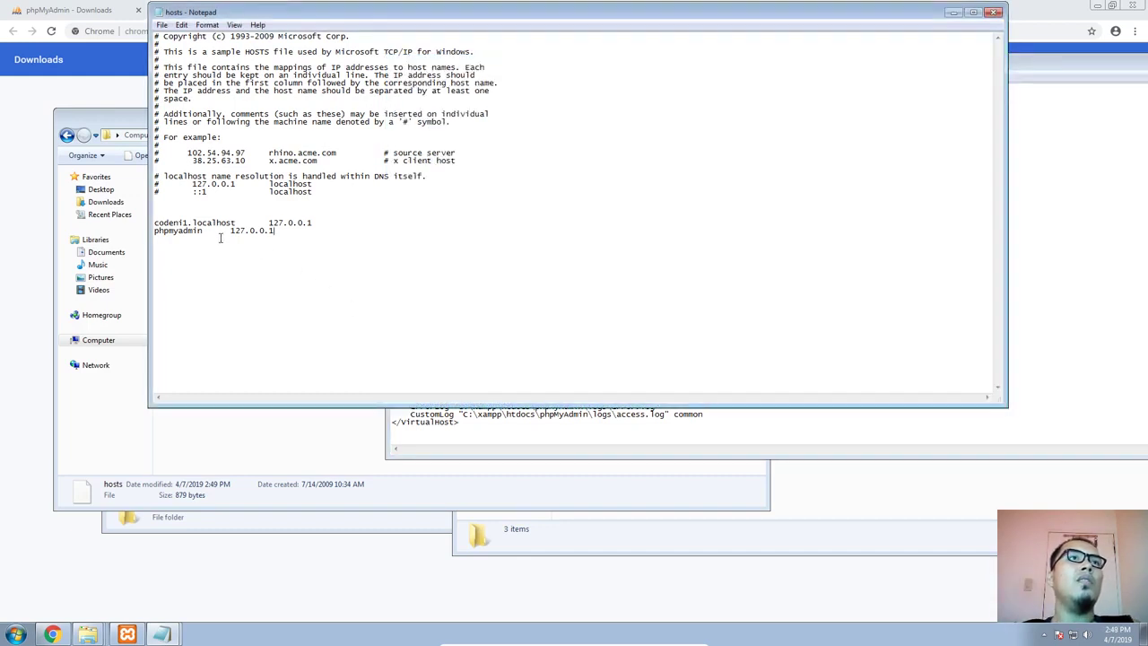
Switch to the XAMPP Control Panel and restart Apache by stopping and starting it again
left_click(135, 633)
left_click_drag(638, 168, 598, 124)
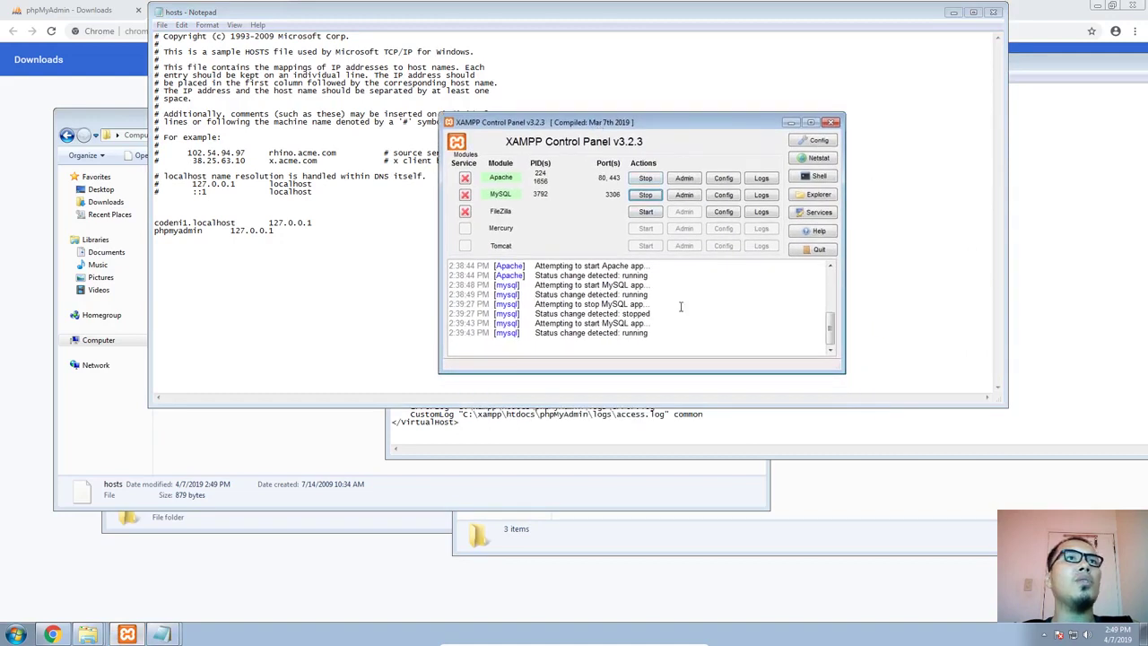
left_click(646, 178)
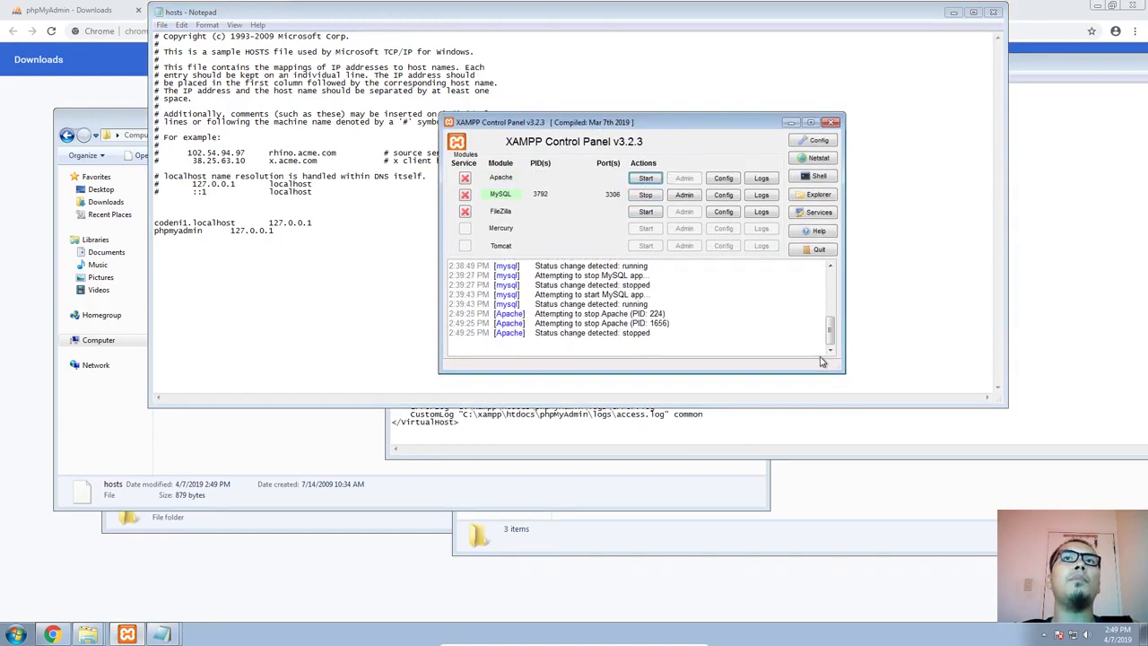
left_click(646, 179)
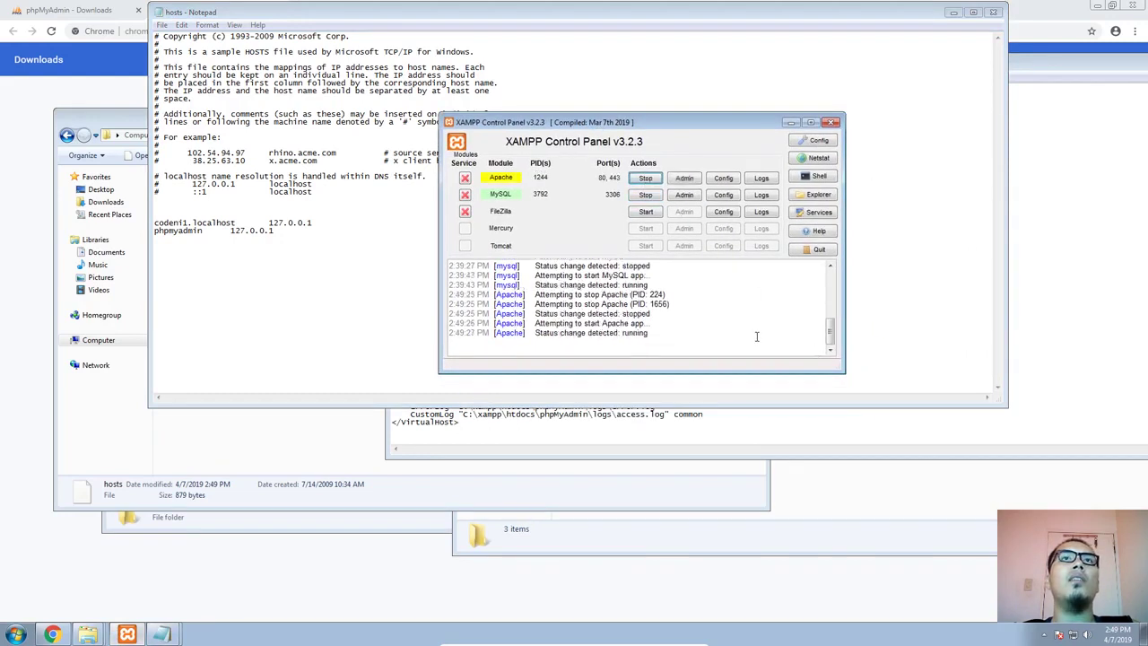
Check the logs folder under C:\xampp\htdocs\phpMyAdmin for the Apache log files
left_click(332, 450)
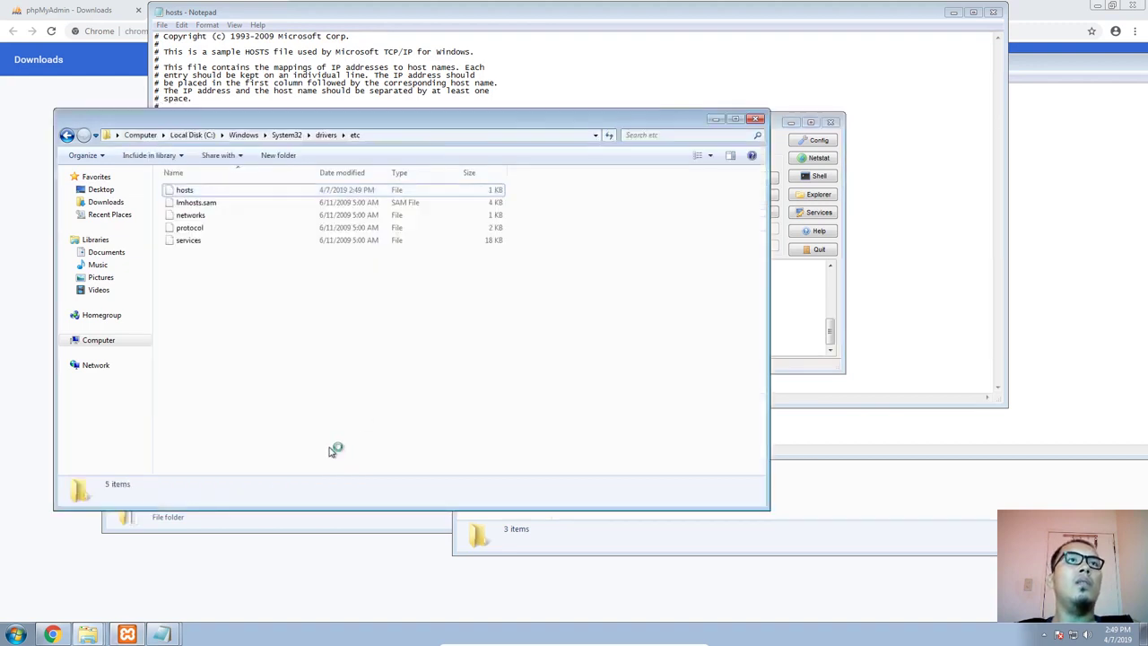
left_click(817, 501)
left_click_drag(584, 173, 426, 174)
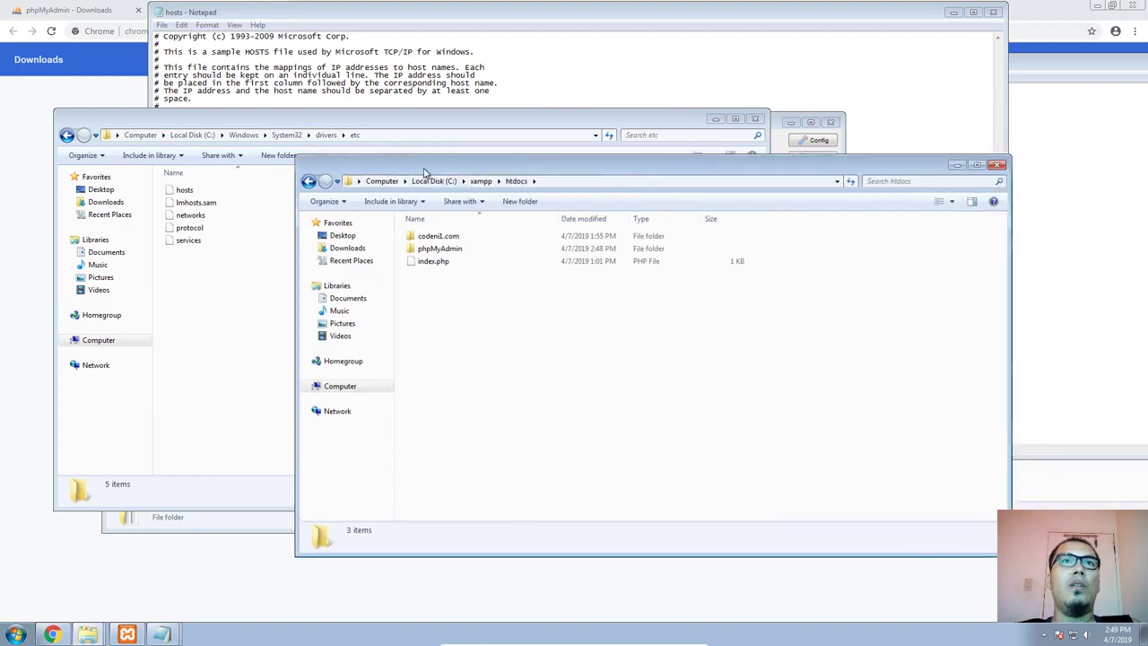
double_click(451, 255)
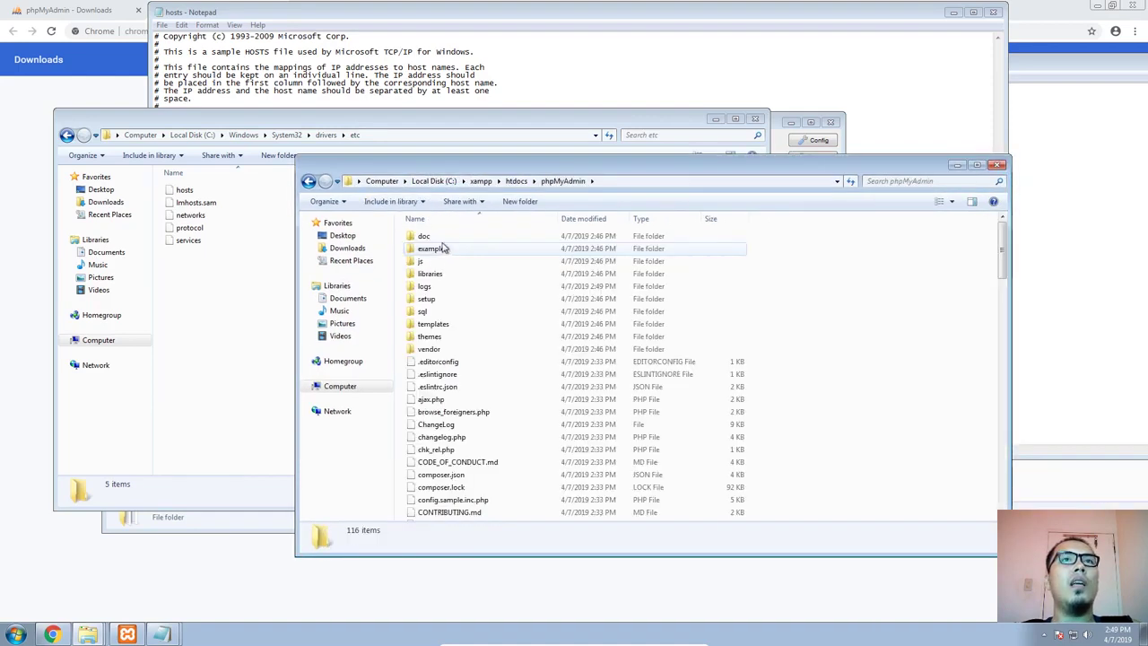
double_click(431, 292)
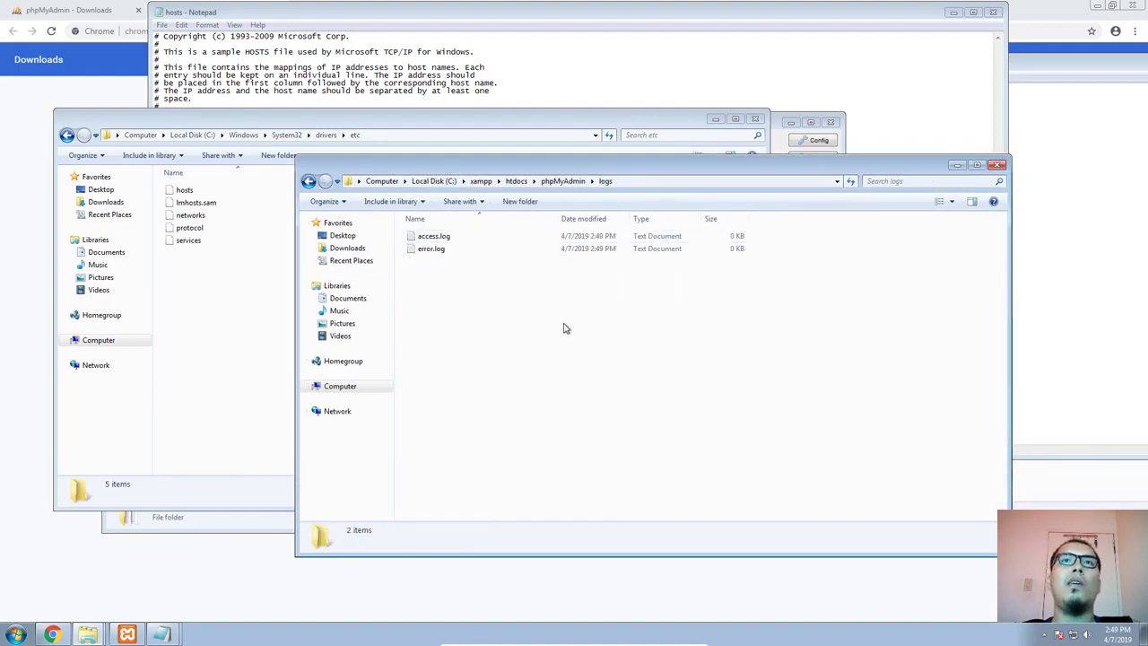
Switch to Chrome and load the phpmyadmin/ address in the empty tab
left_click(205, 533)
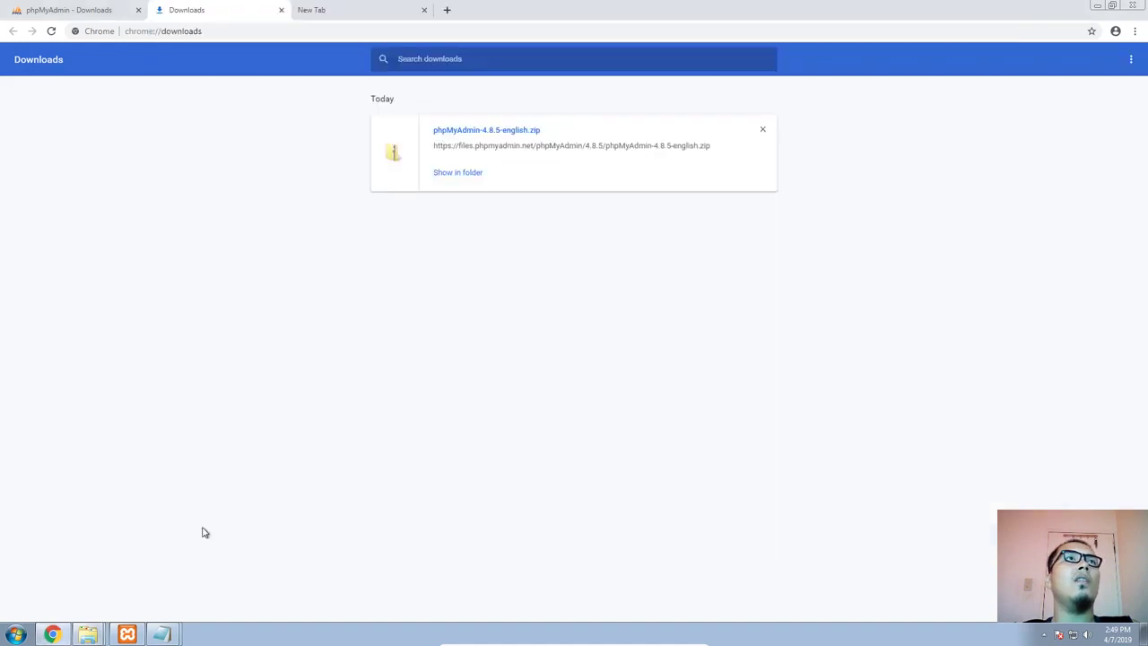
left_click(339, 13)
left_click(294, 34)
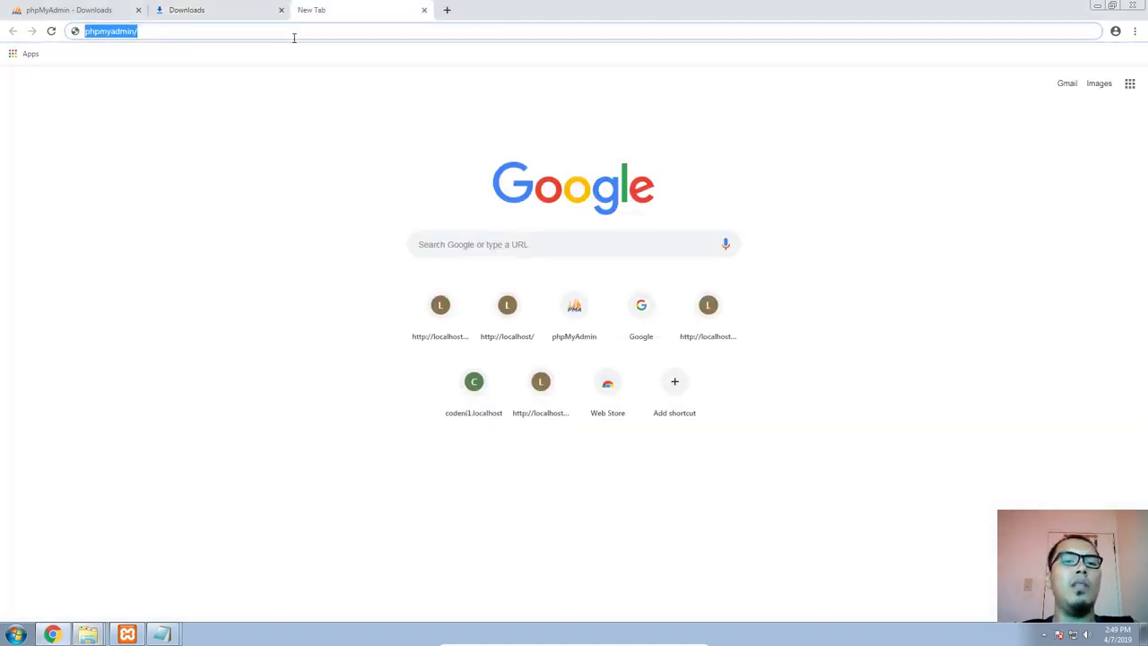
key("Return")
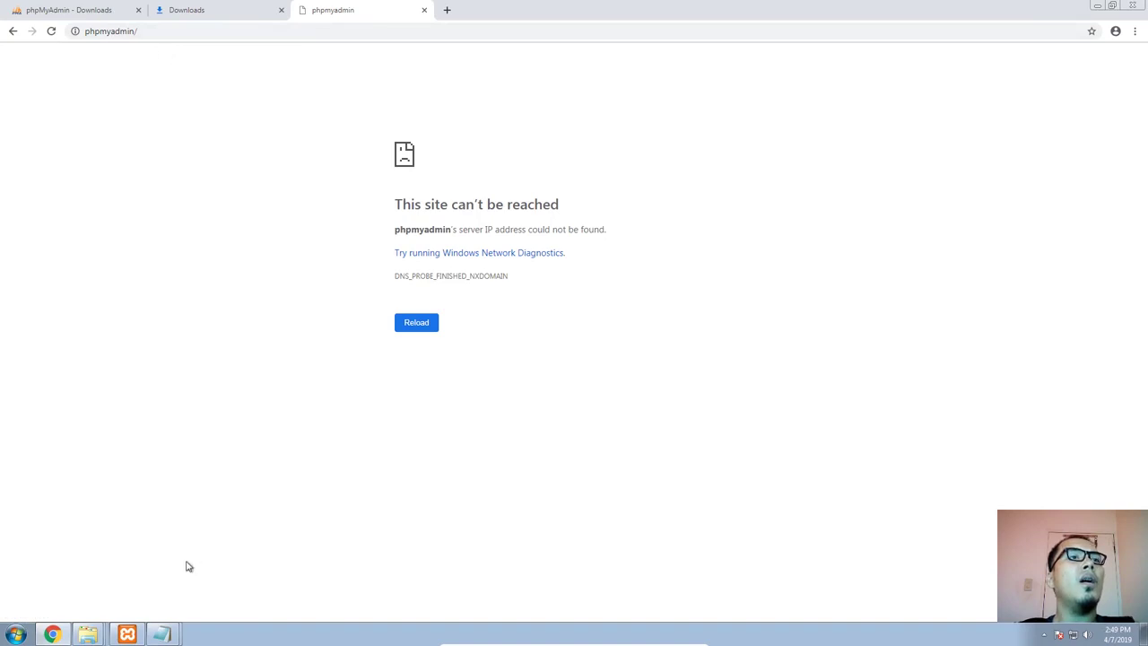
Compare the DocumentRoot of the last virtual host in httpd-vhosts.conf with the phpMyAdmin folder path in File Explorer
right_click(100, 639)
left_click(127, 634)
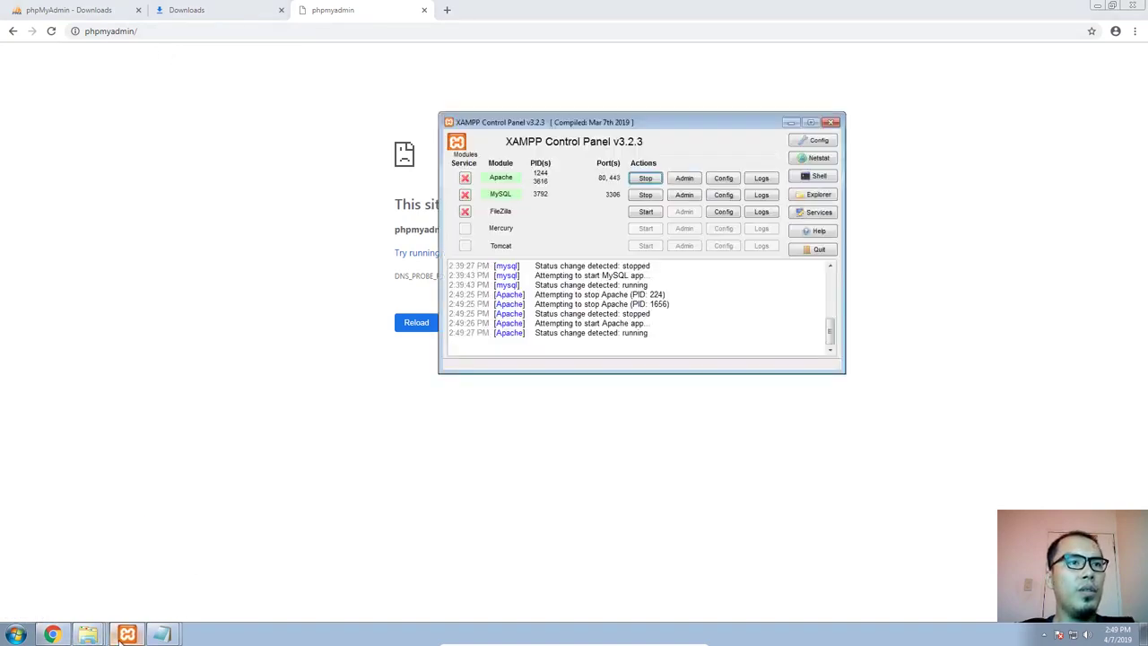
left_click(163, 634)
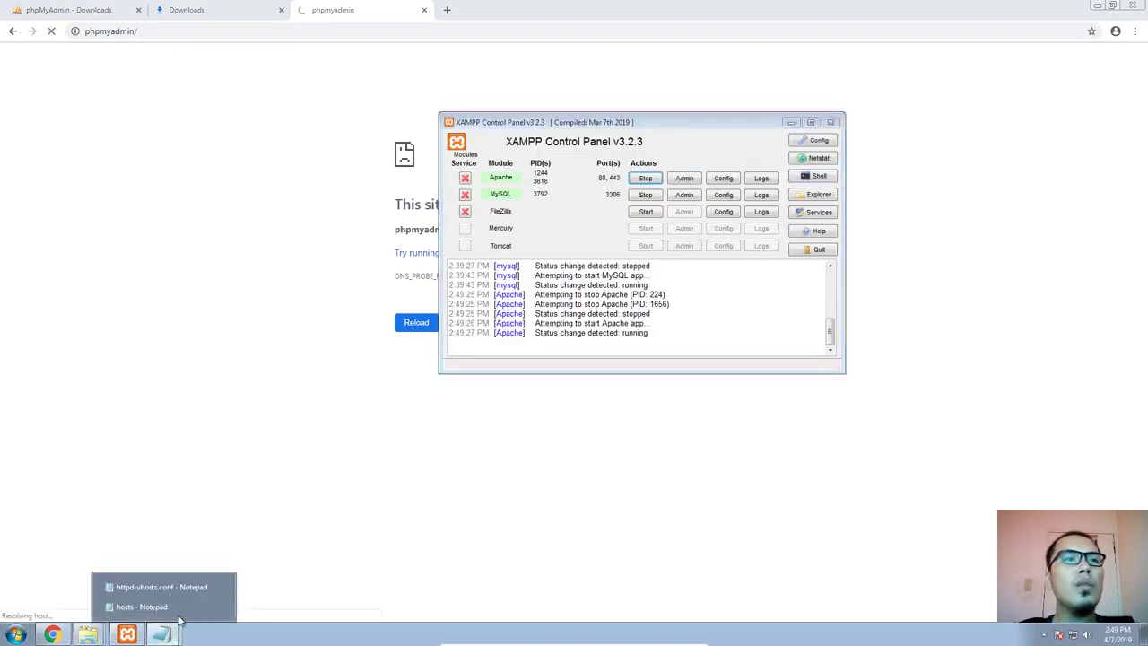
left_click(178, 588)
left_click(518, 398)
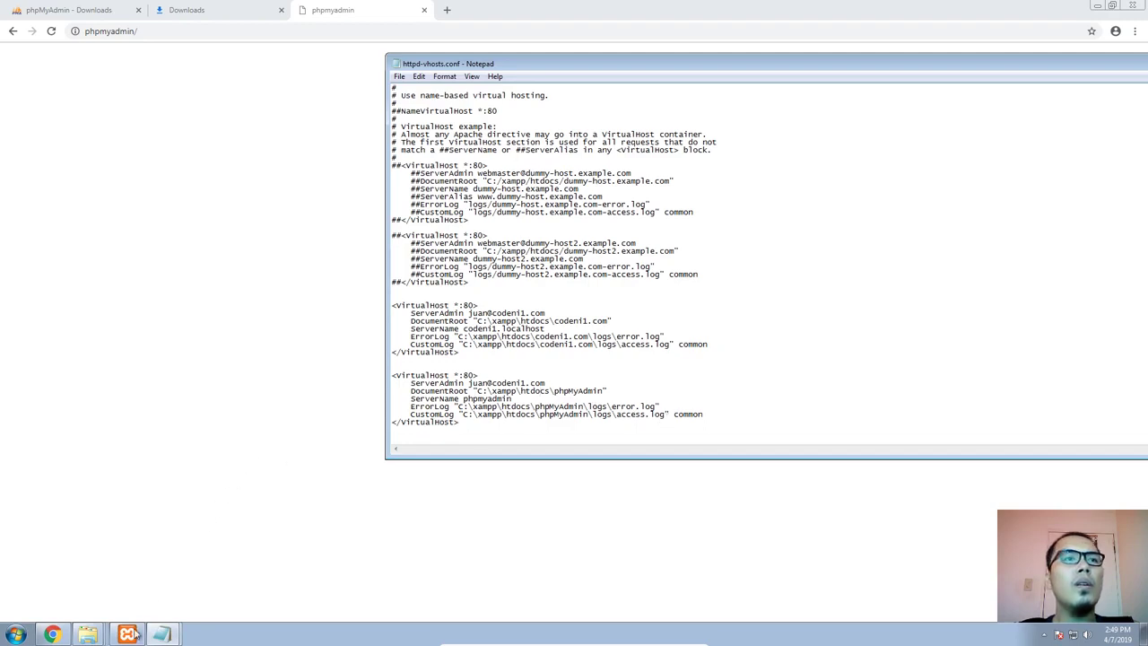
left_click(89, 634)
left_click(90, 547)
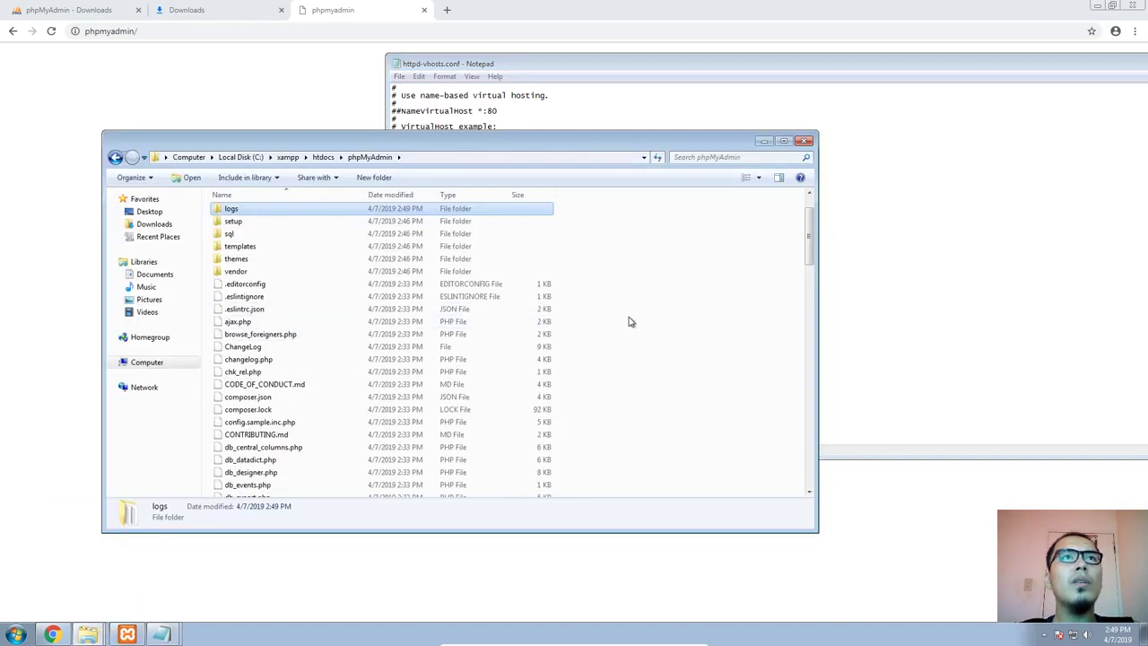
left_click(448, 161)
key("ctrl+c")
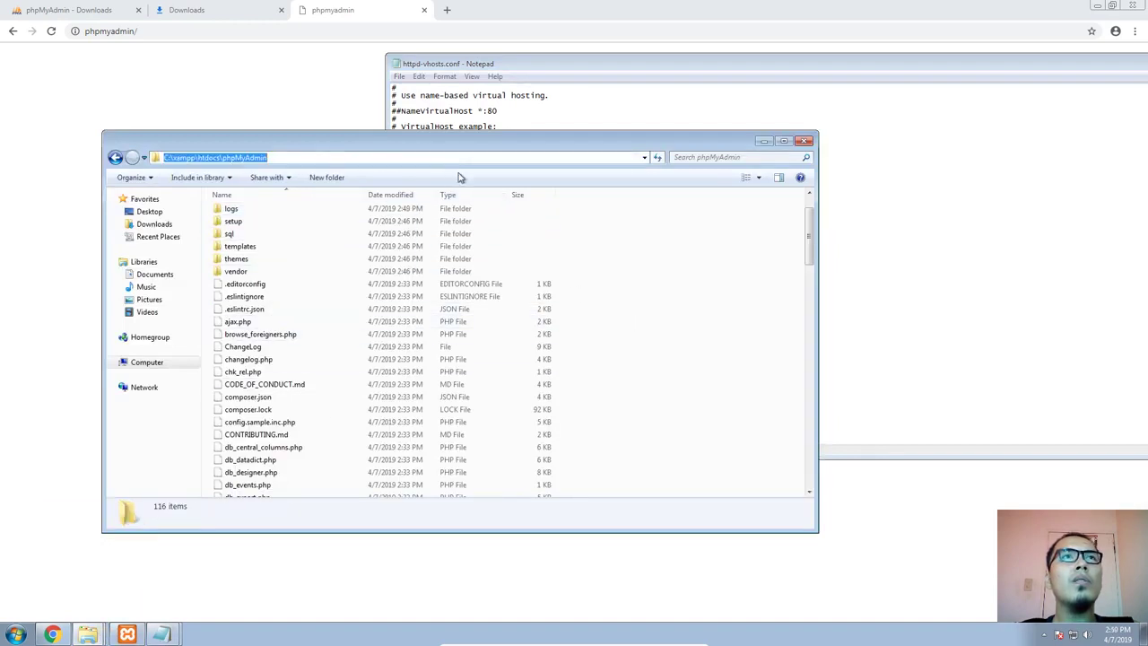
left_click(874, 341)
left_click(763, 407)
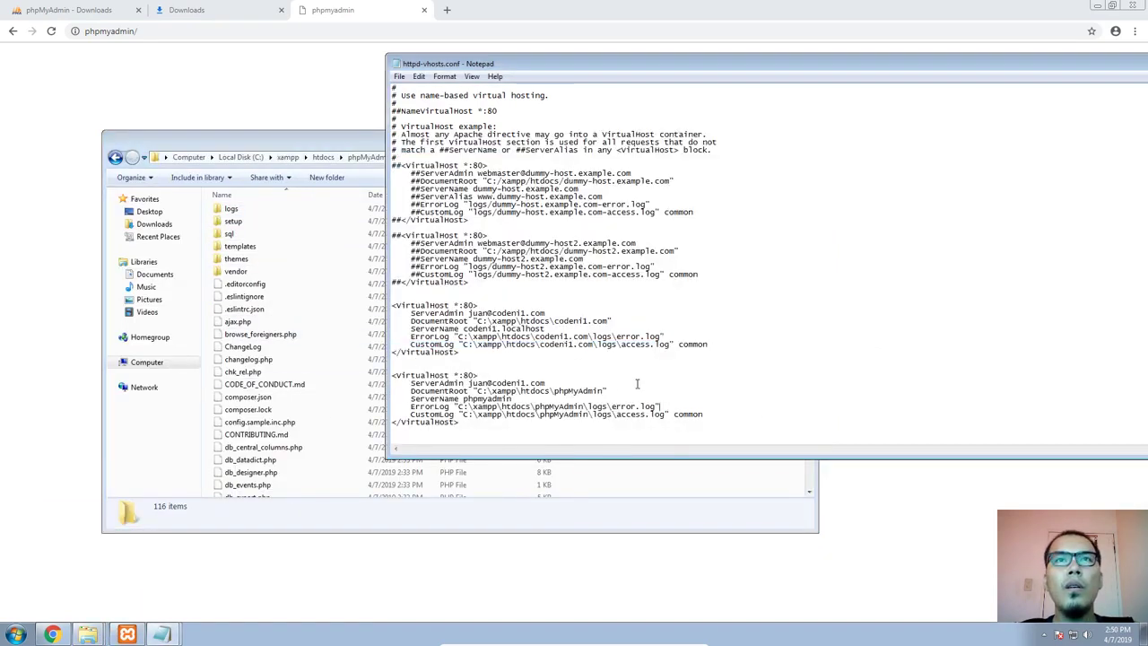
left_click_drag(601, 390, 540, 392)
left_click(588, 392)
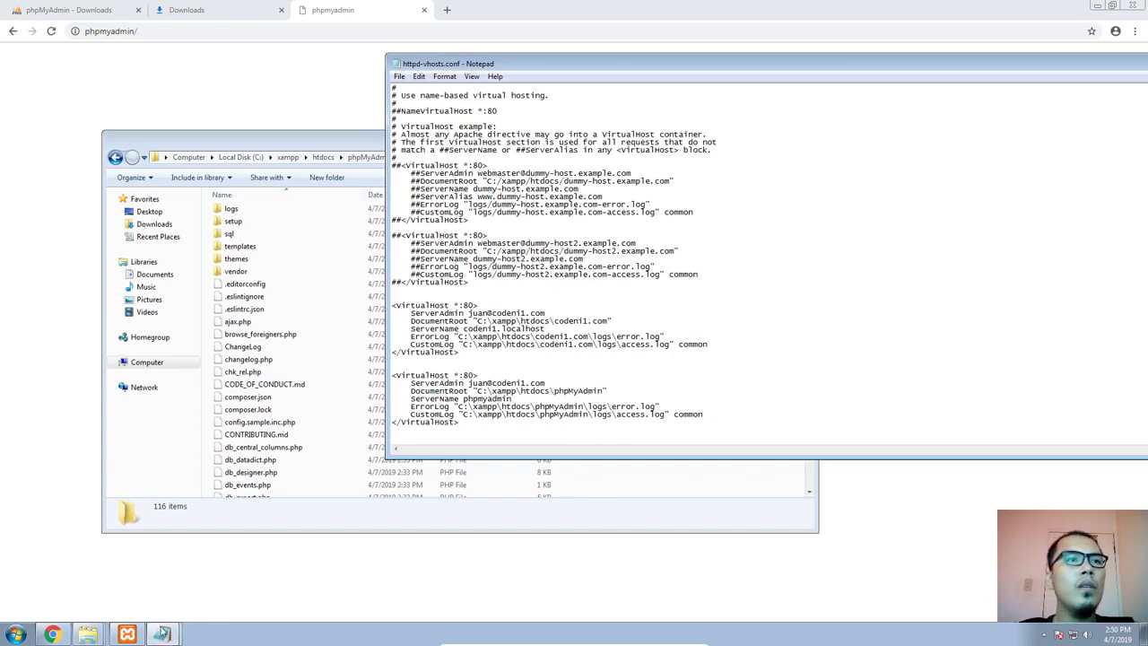
Open the logs folder under C:\xampp\htdocs\phpMyAdmin to check the log files
left_click(139, 634)
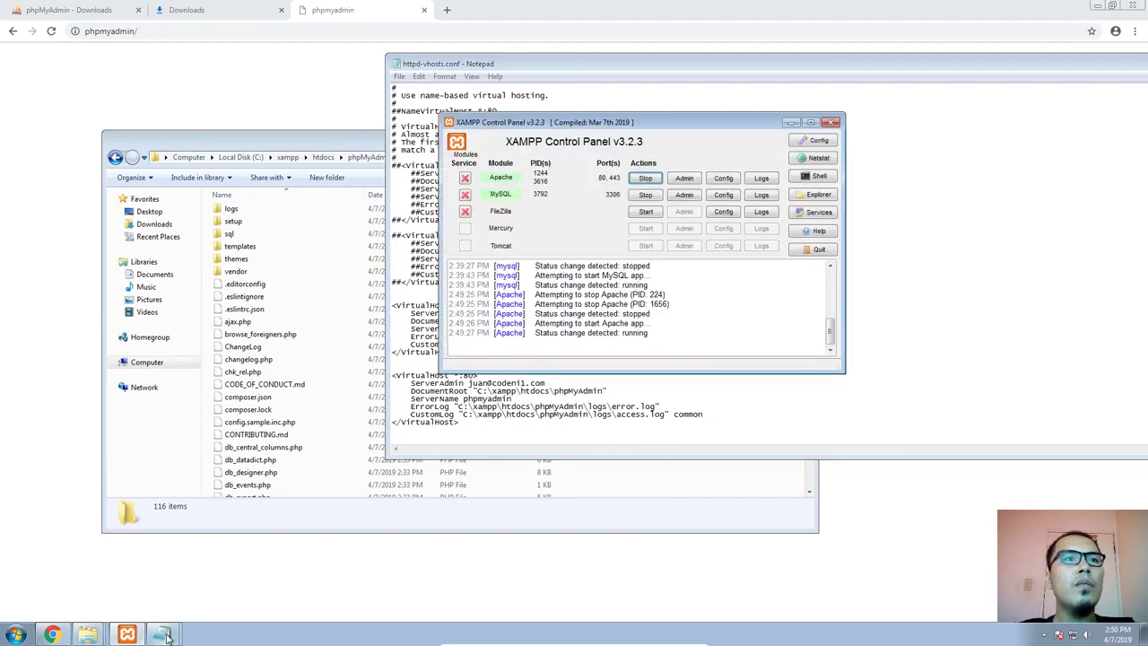
mouse_move(165, 636)
left_click(232, 206)
scroll(231, 207, "up", 2)
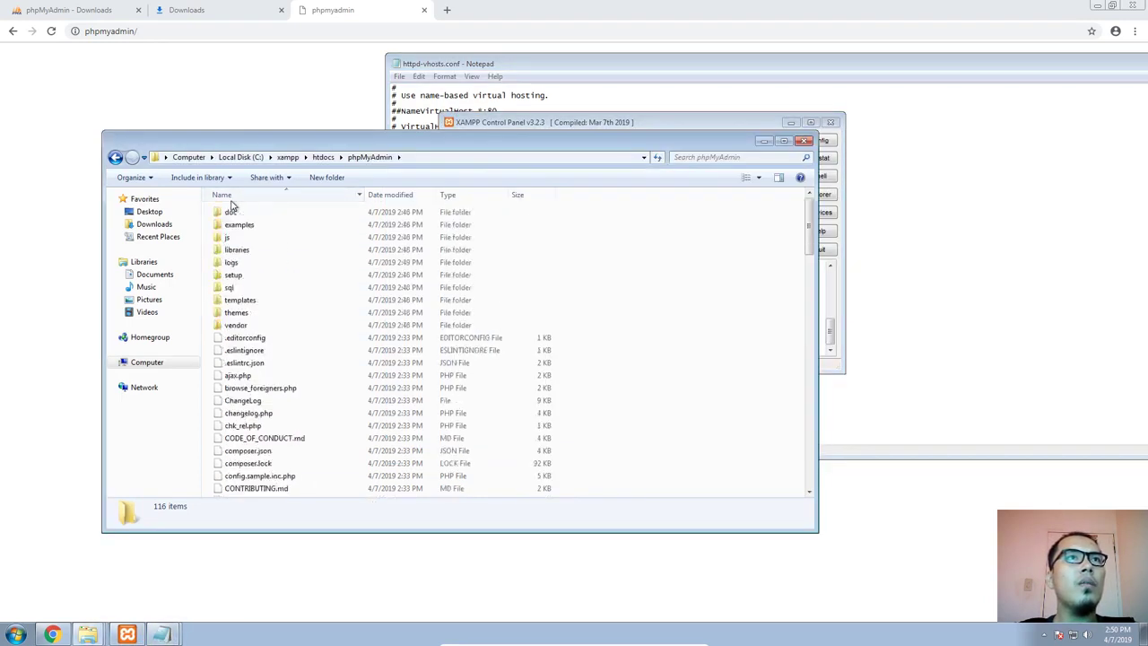
double_click(232, 262)
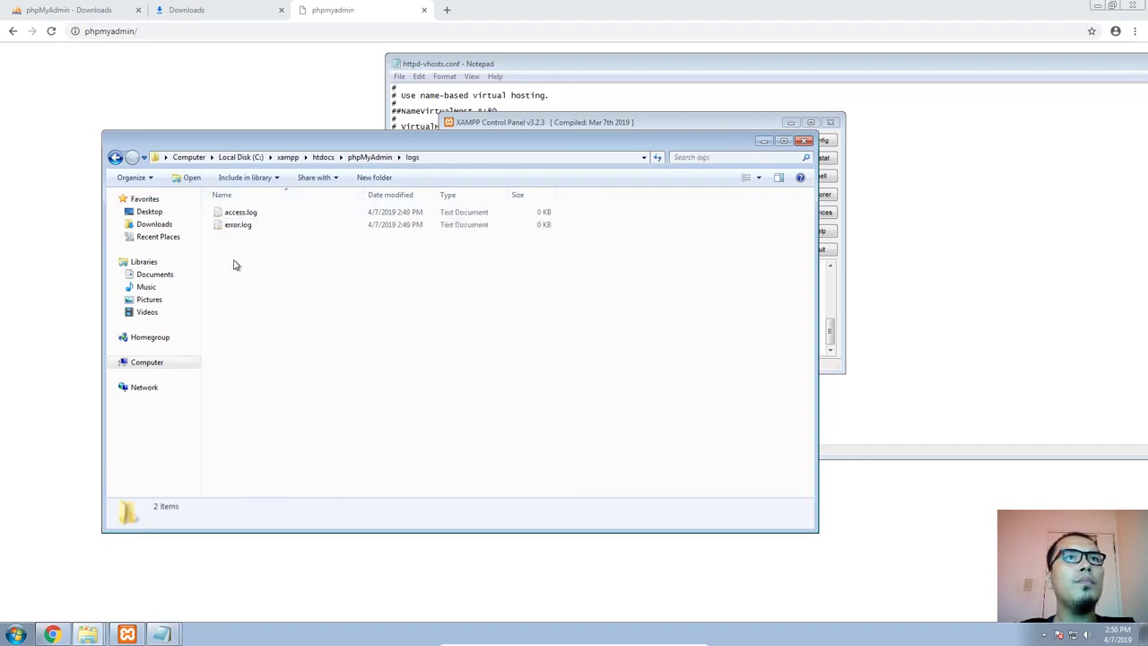
Switch to Chrome and try to load phpmyadmin again, without the trailing slash
left_click(220, 95)
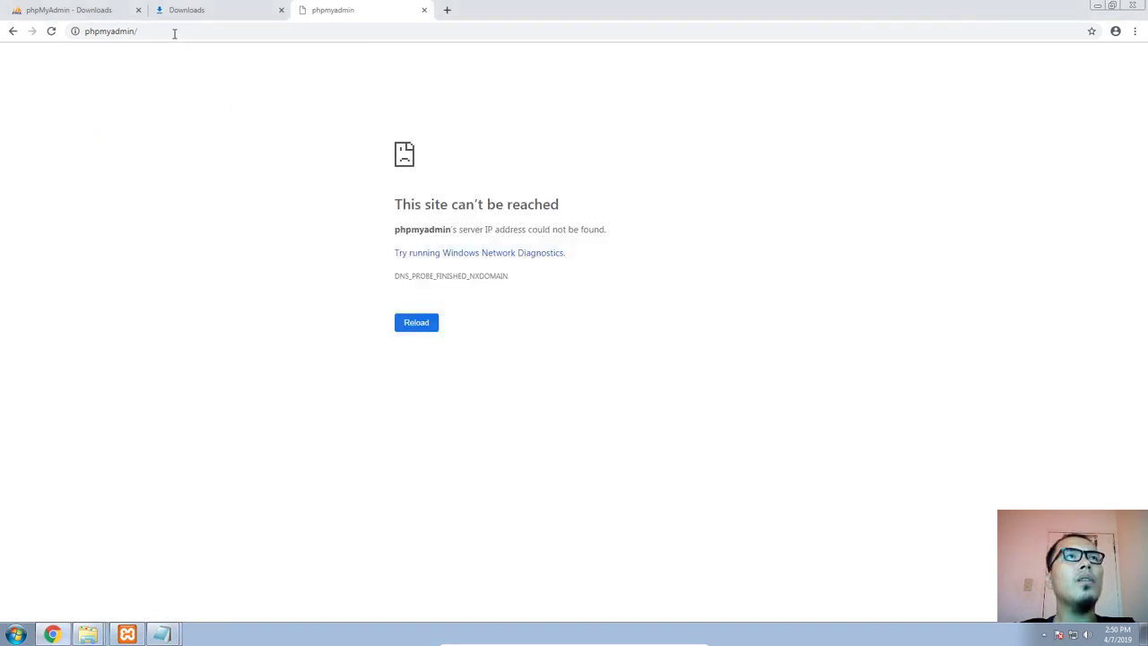
left_click(212, 30)
key("ctrl+a")
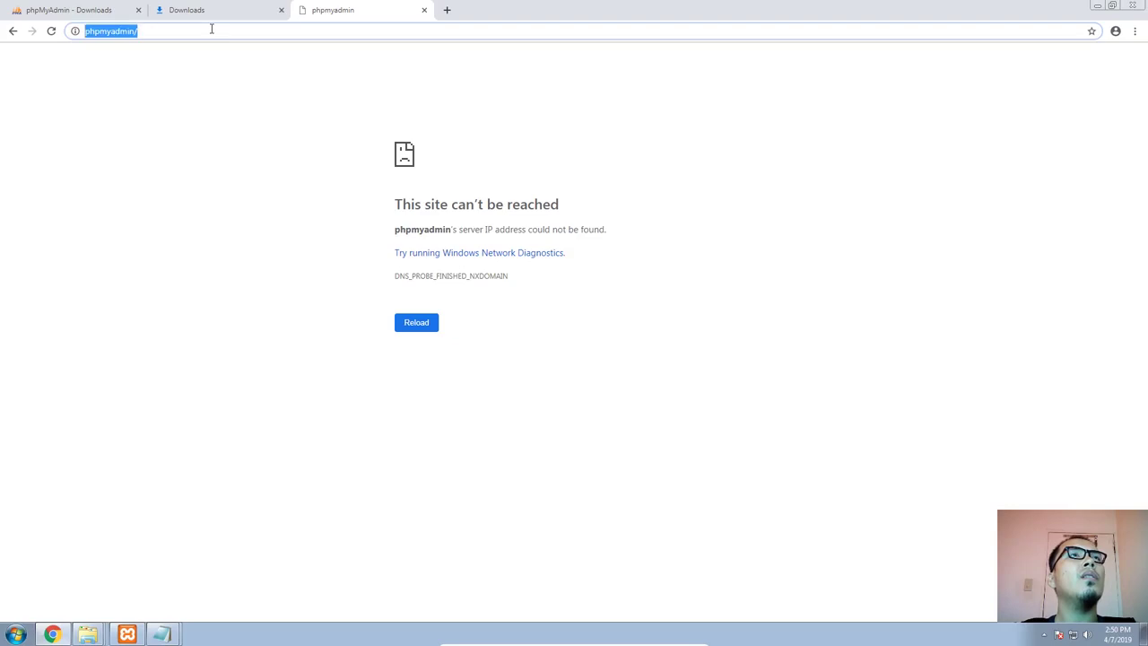
key("ctrl+v")
key("ctrl+z")
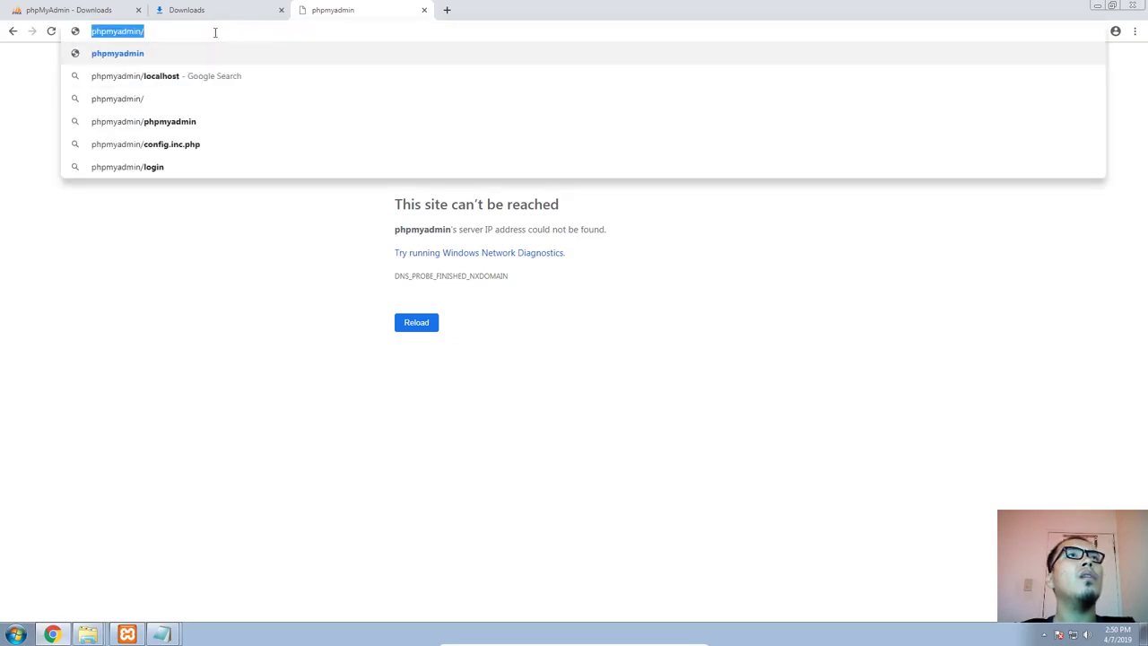
left_click(219, 33)
key("BackSpace")
key("Return")
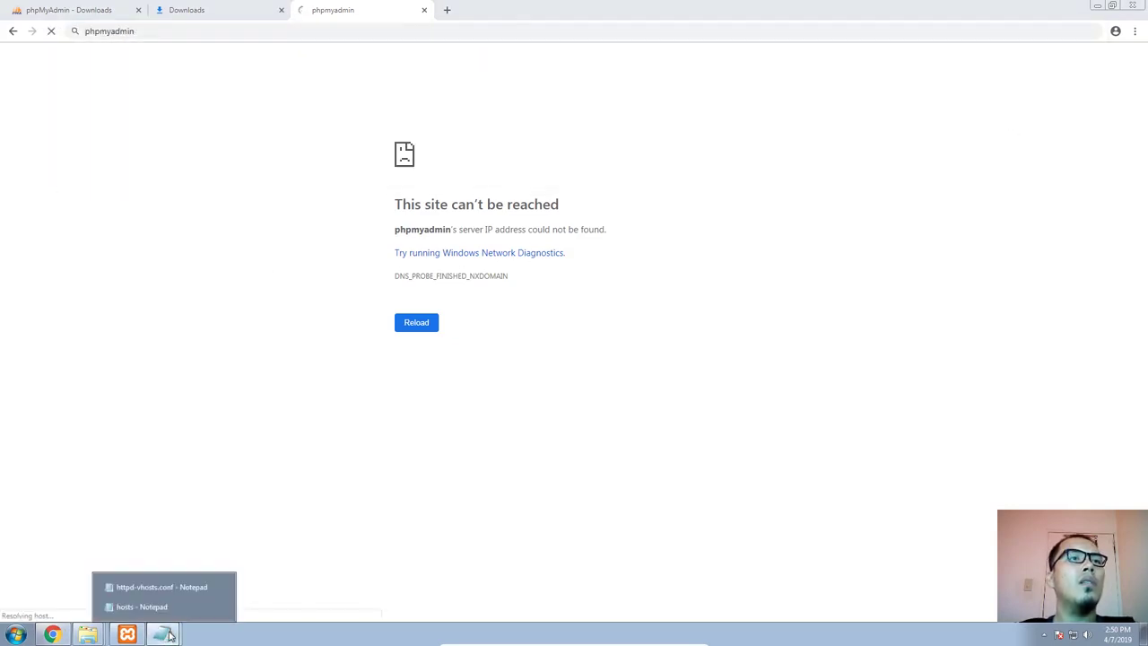
In the hosts file, add a tab before the phpmyadmin entry's IP address to align it with the codeni1.localhost entry
left_click(174, 607)
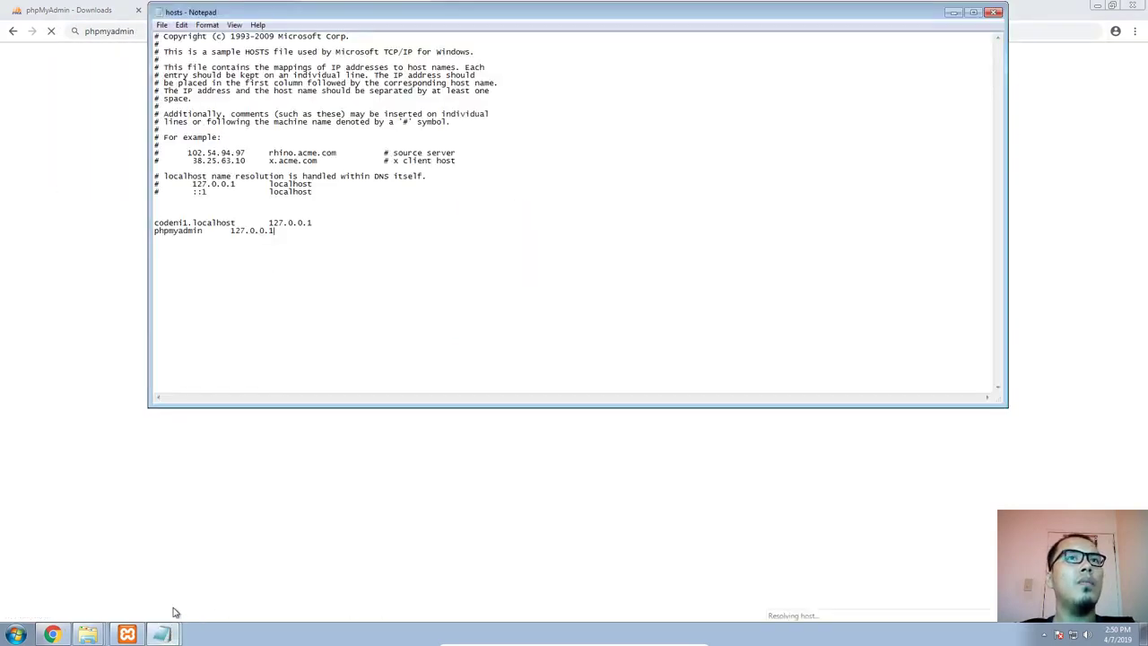
left_click(230, 231)
key("Tab")
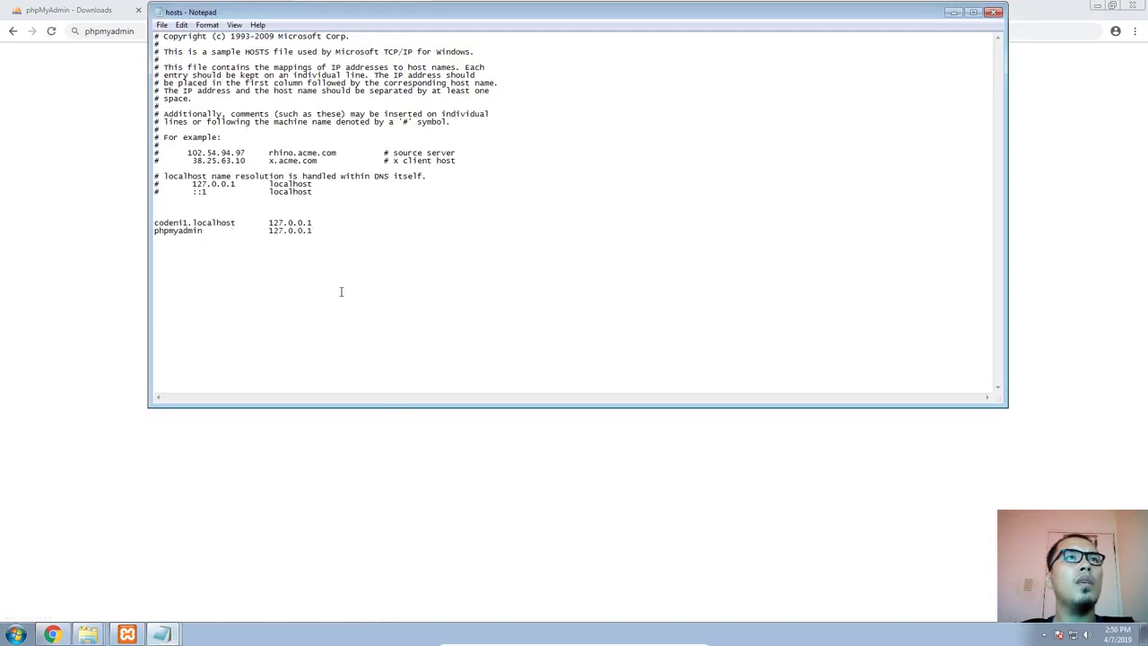
double_click(177, 236)
left_click_drag(203, 231, 159, 233)
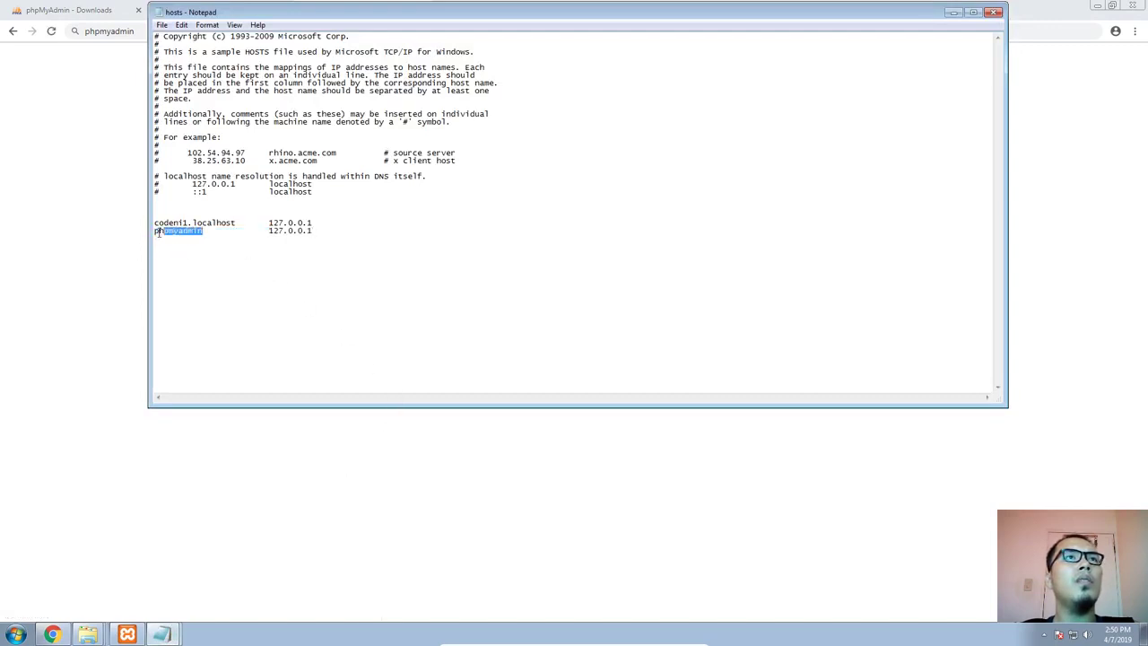
Return to Chrome and load the address phpmyadmin/ with the trailing slash
left_click(89, 228)
left_click(154, 33)
left_click(158, 31)
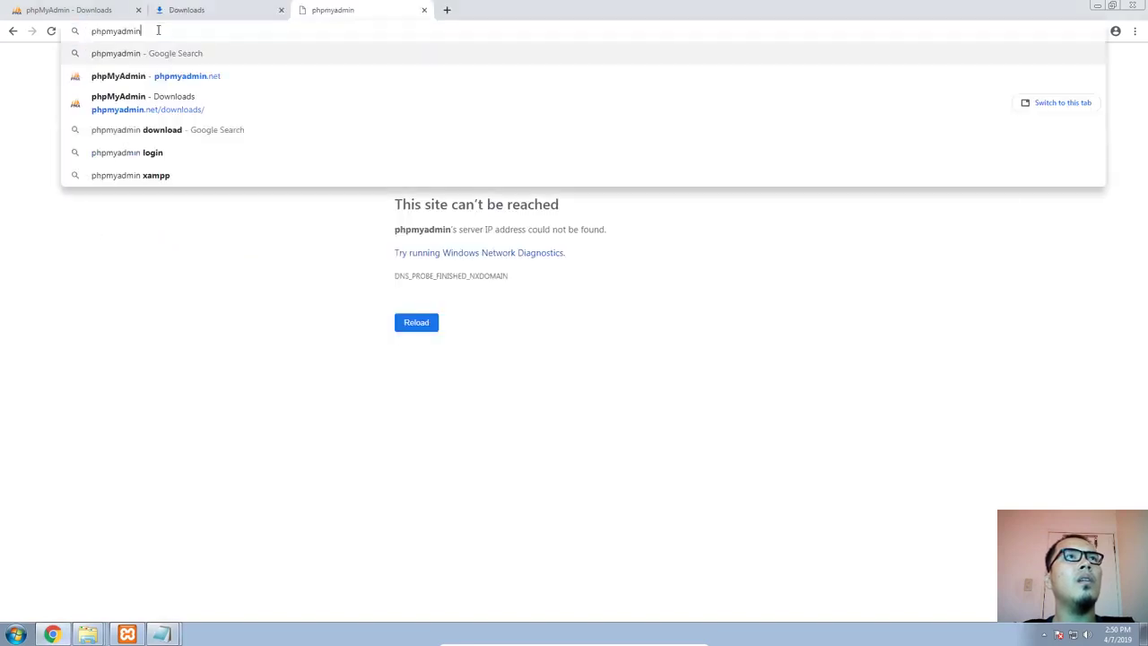
type("/")
key("Return")
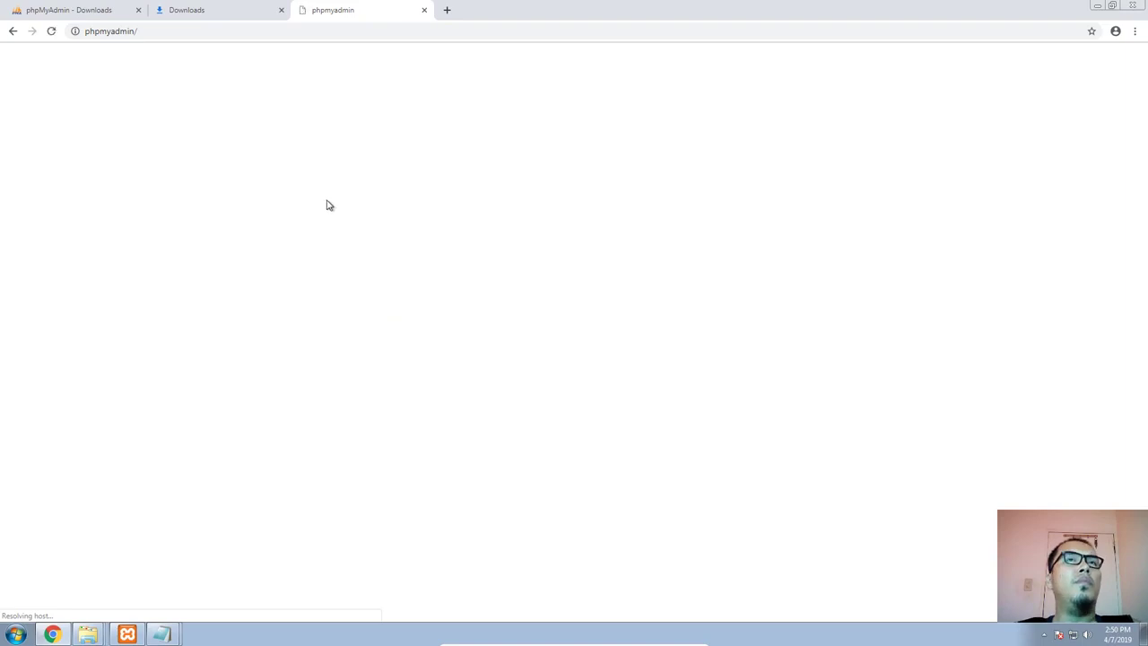
Change the host name phpmyadmin to pma in the hosts file, keeping the IP address aligned with the entry above
key("alt+Tab")
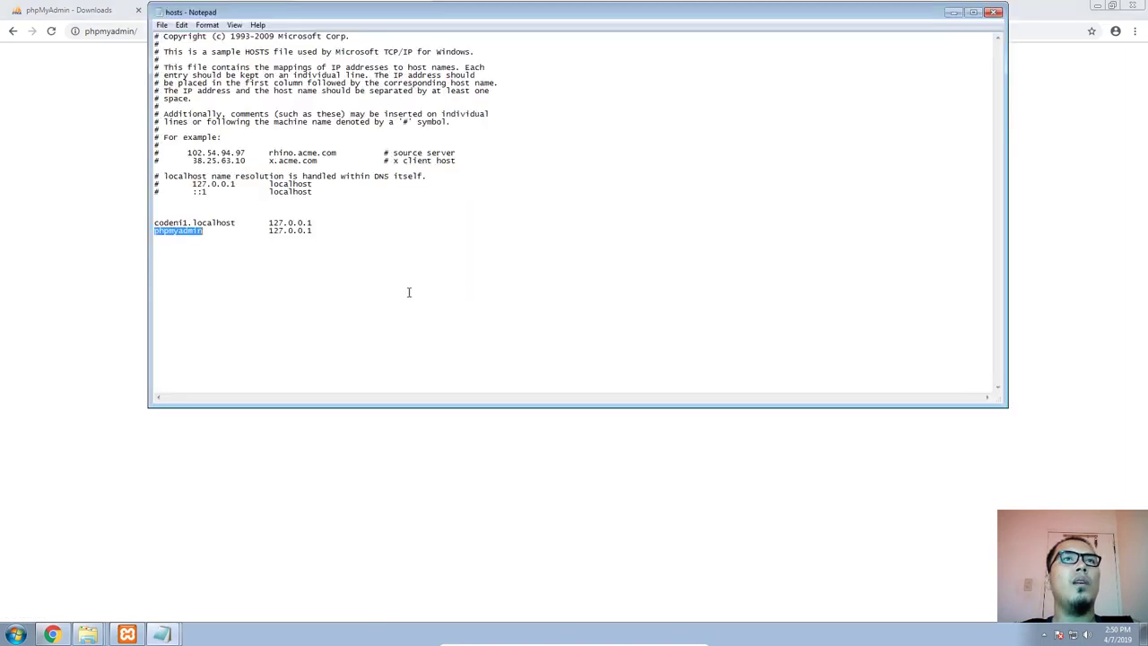
double_click(189, 232)
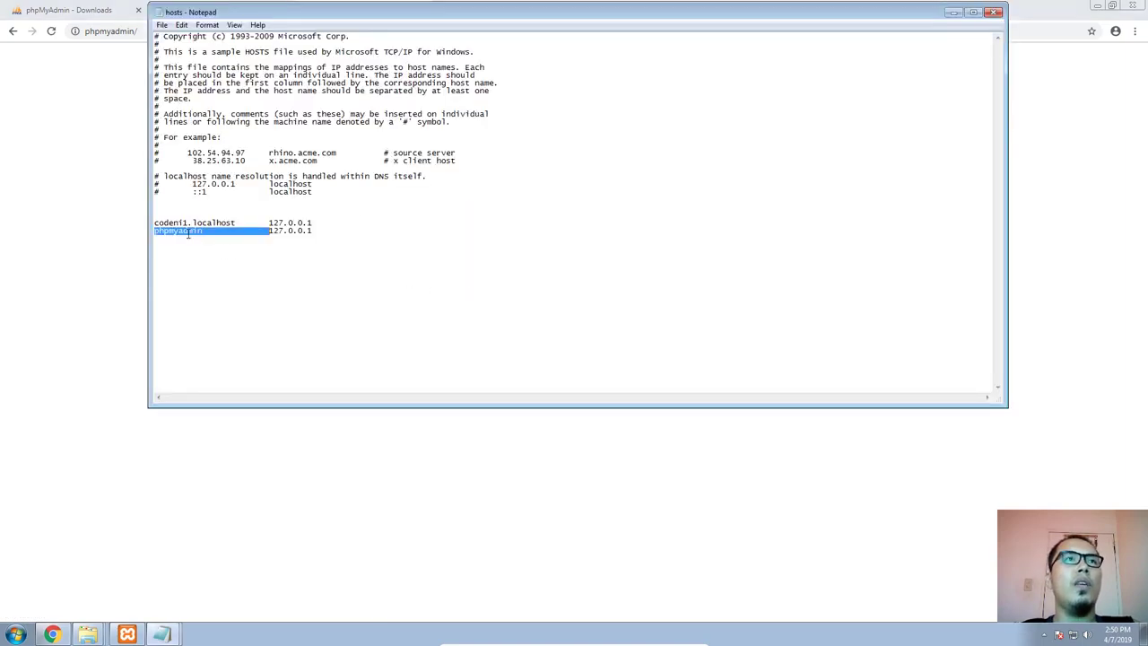
type("pma")
key("Tab")
key("Tab")
key("Tab")
key("Tab")
key("Tab")
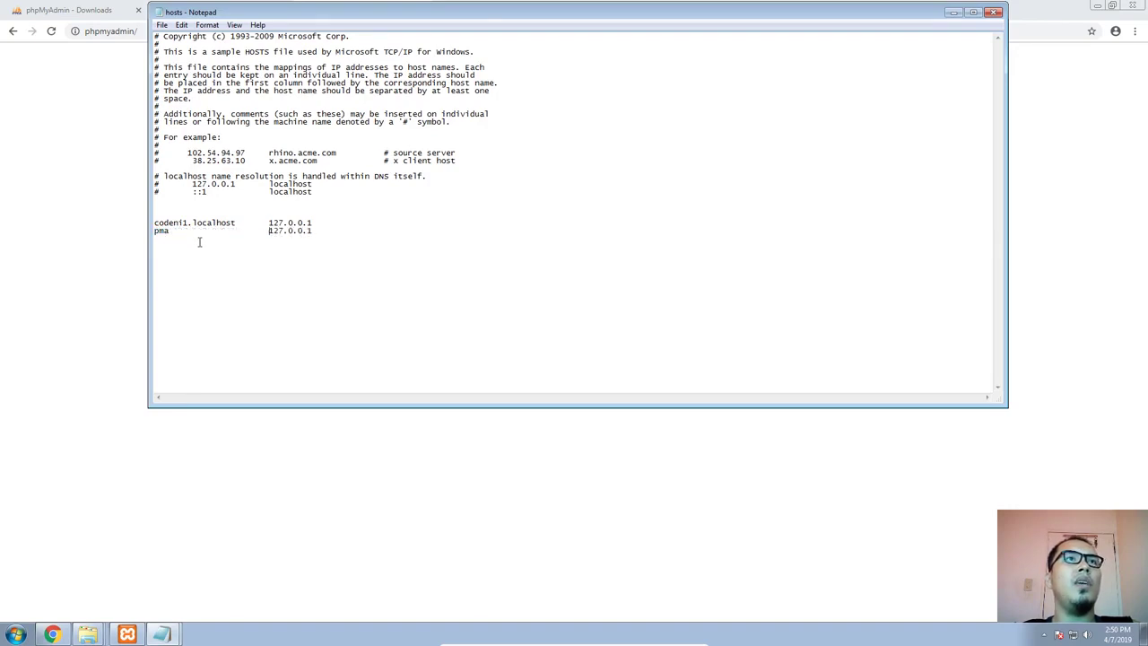
key("BackSpace")
key("BackSpace")
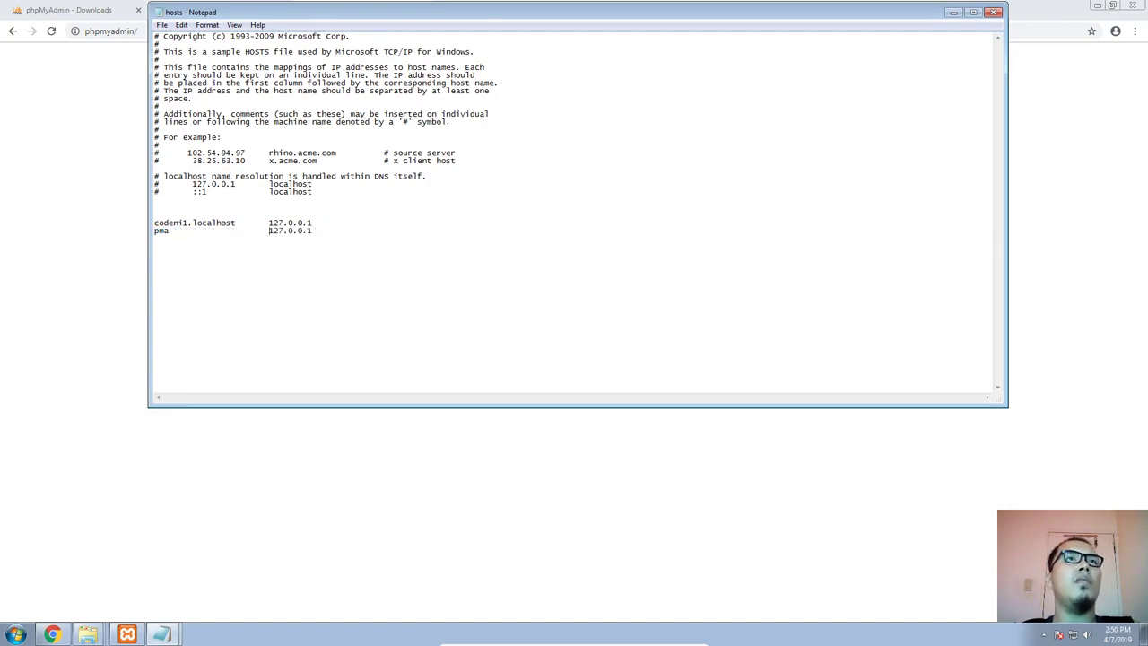
Set the ServerName of the phpMyAdmin virtual host in httpd-vhosts.conf to pma
left_click(128, 635)
mouse_move(163, 633)
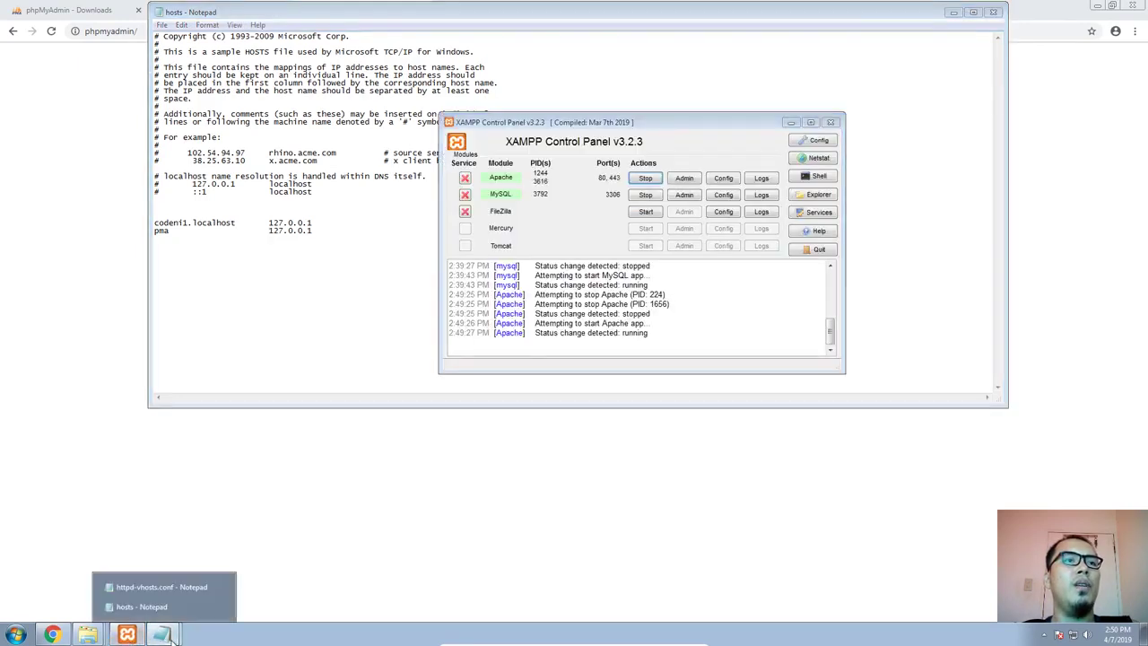
left_click(162, 587)
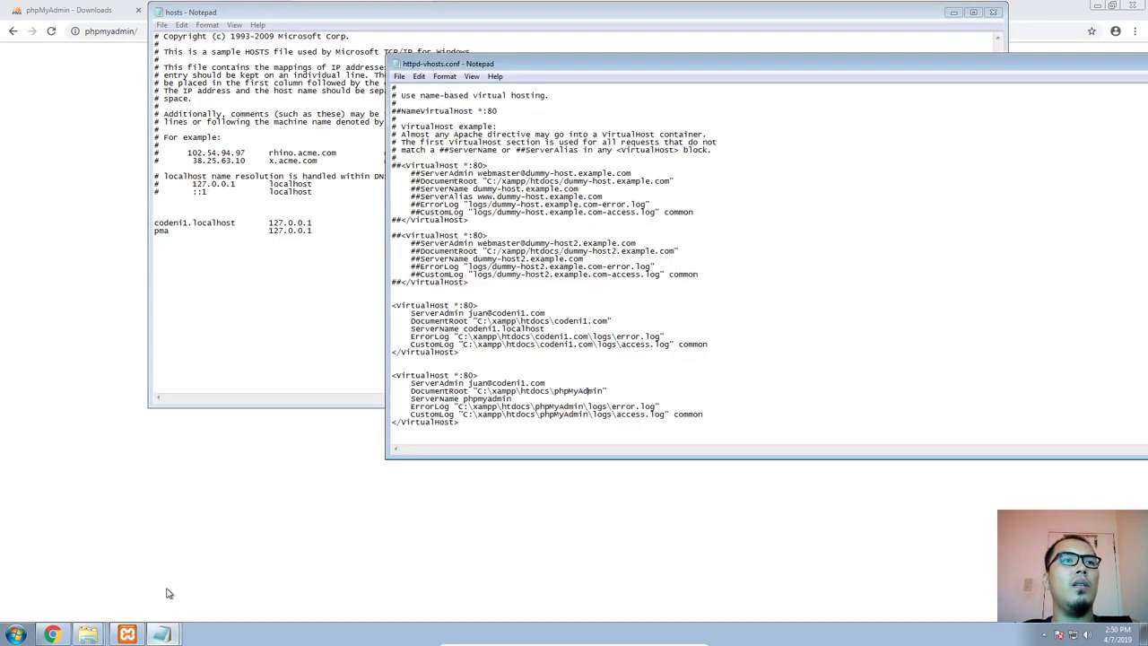
double_click(472, 400)
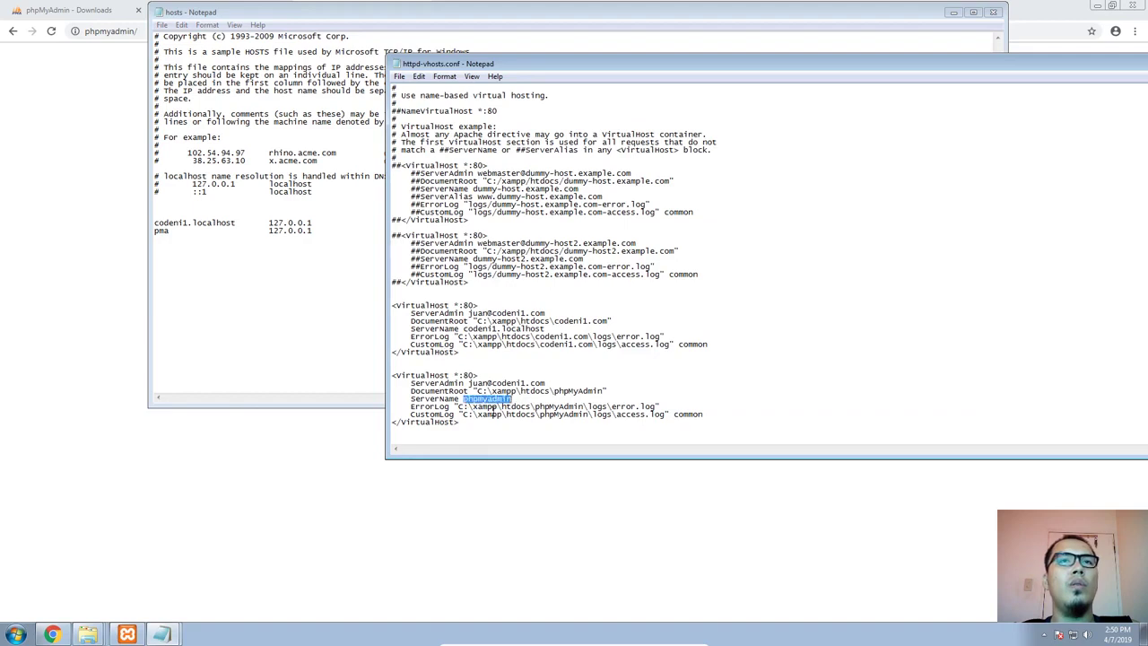
type("pma")
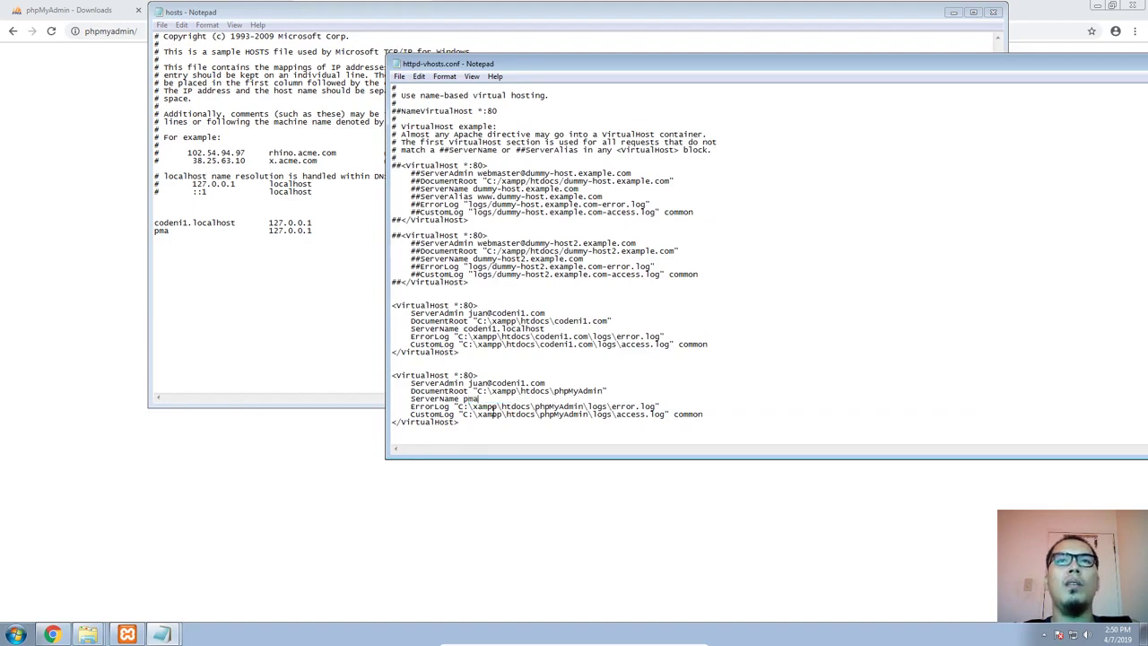
Switch to Chrome and try to load the address pma/
left_click(339, 511)
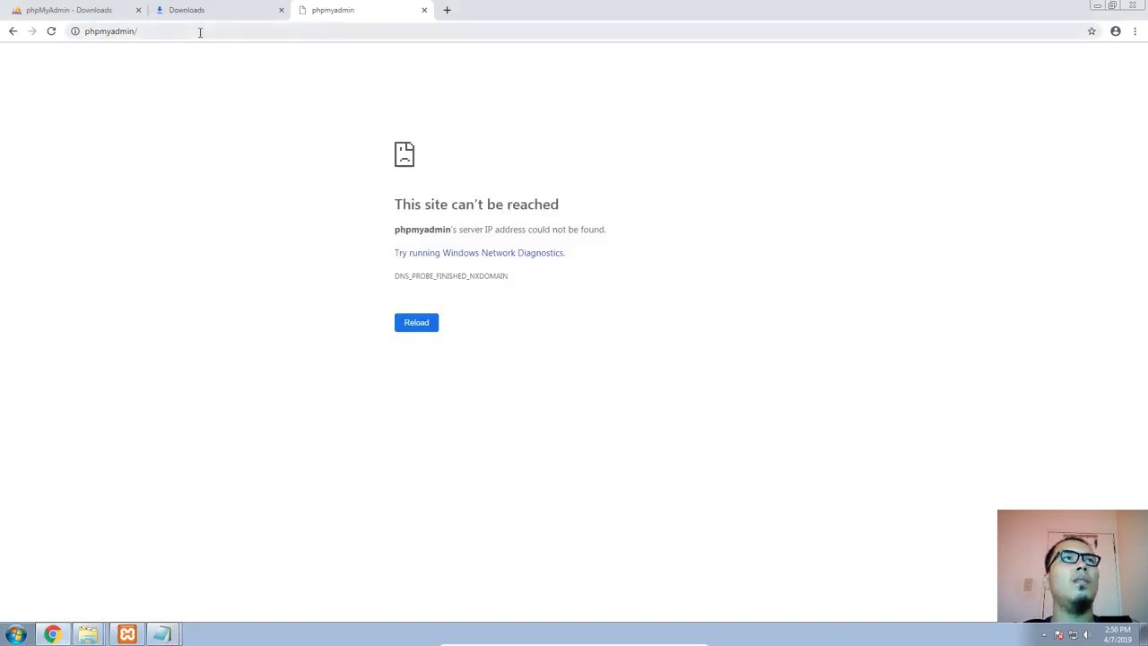
left_click(207, 33)
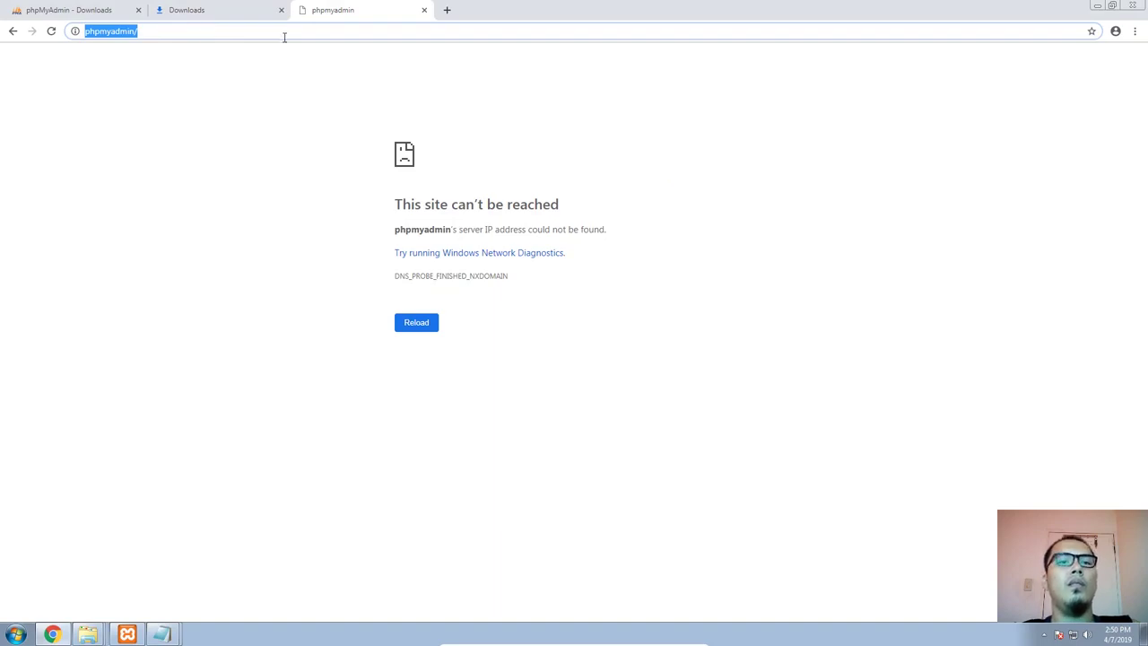
type("pma/")
key("Return")
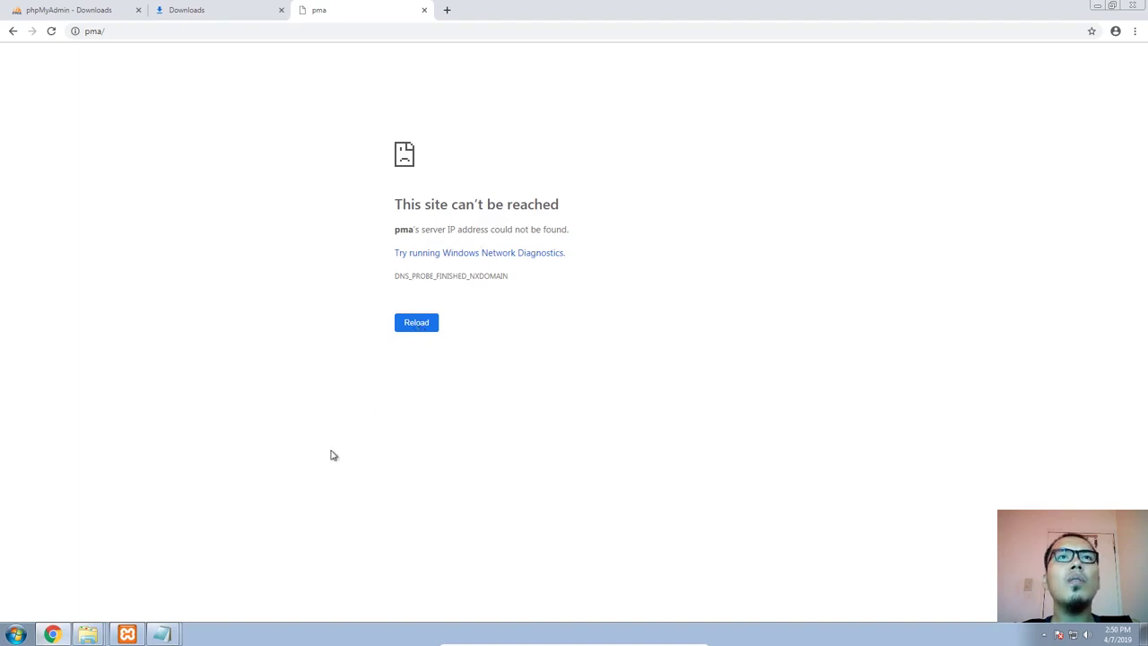
Switch to httpd-vhosts.conf and review the DocumentRoot and ServerName lines of the phpMyAdmin virtual host
key("alt+Tab")
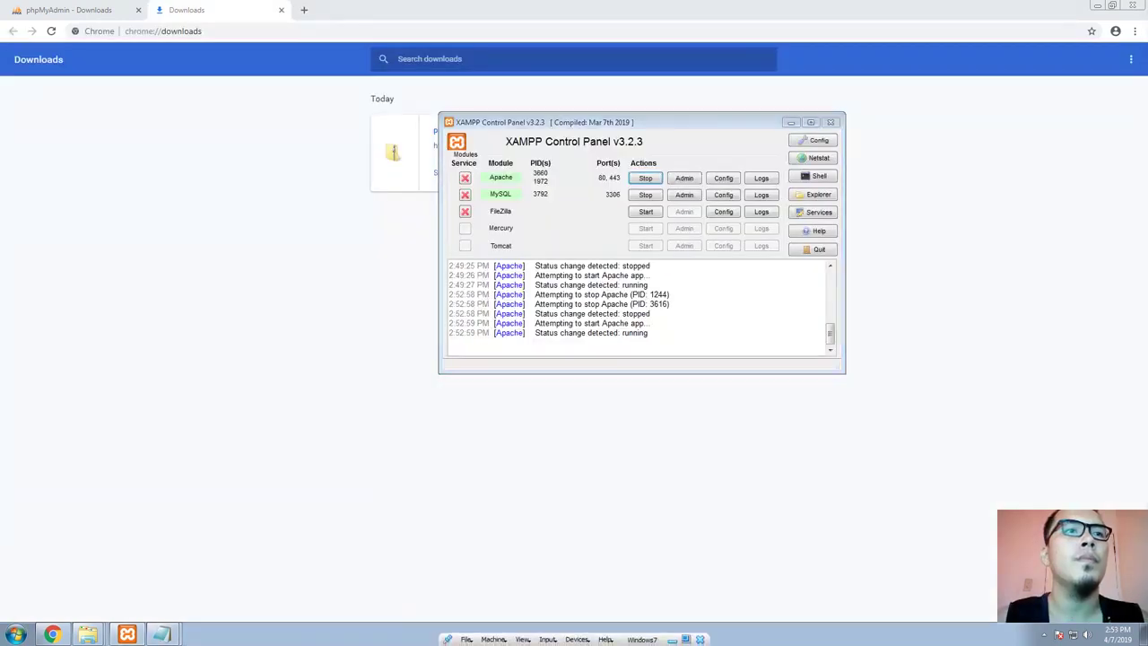
mouse_move(177, 618)
left_click(179, 588)
left_click(535, 424)
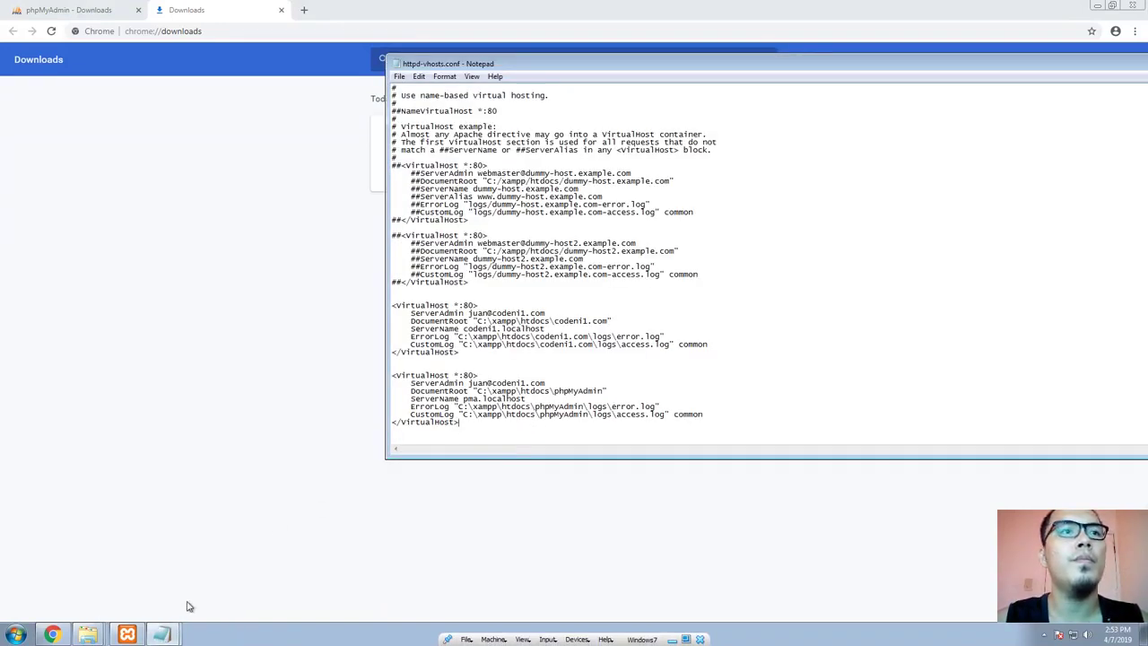
left_click(127, 635)
mouse_move(168, 639)
left_click(231, 392)
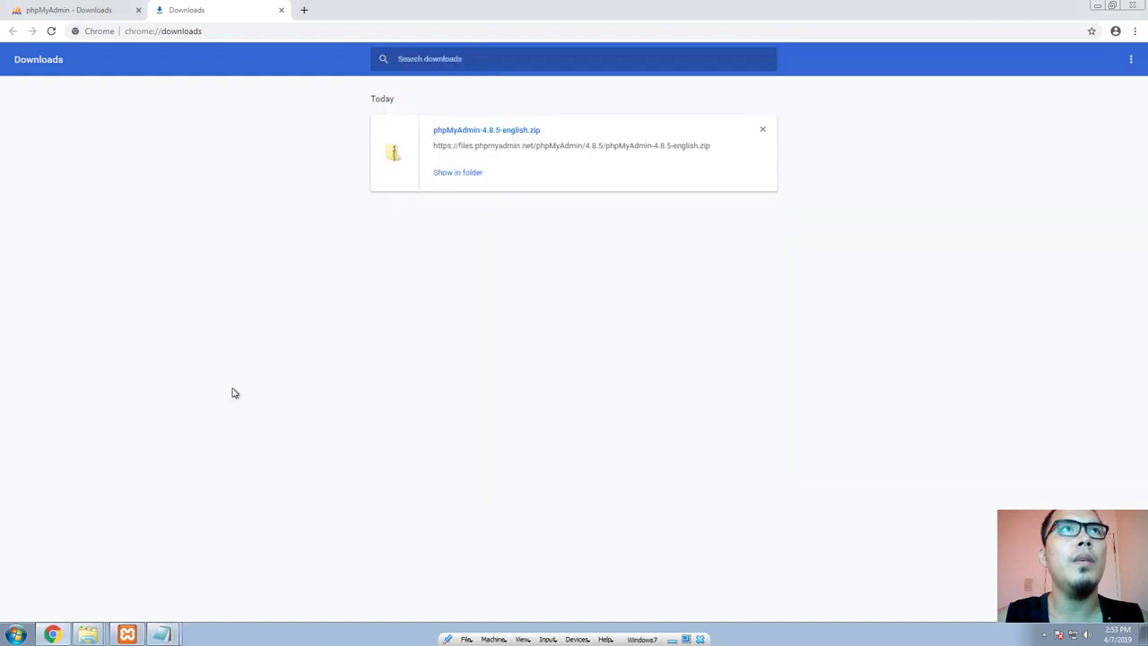
left_click(166, 587)
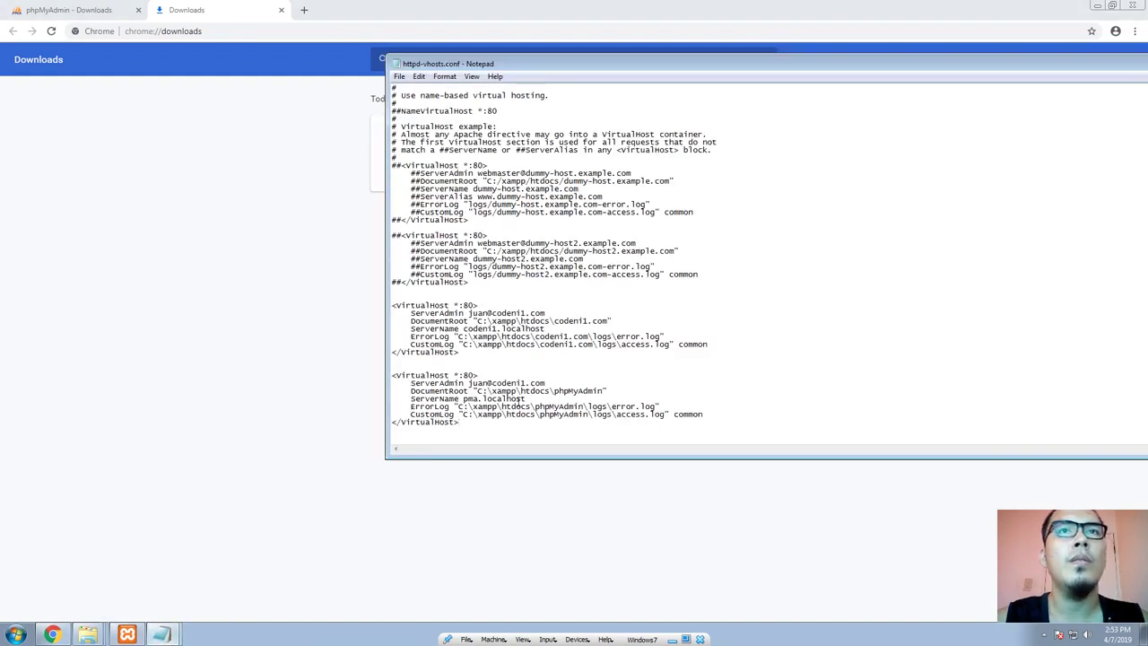
double_click(579, 392)
left_click(577, 399)
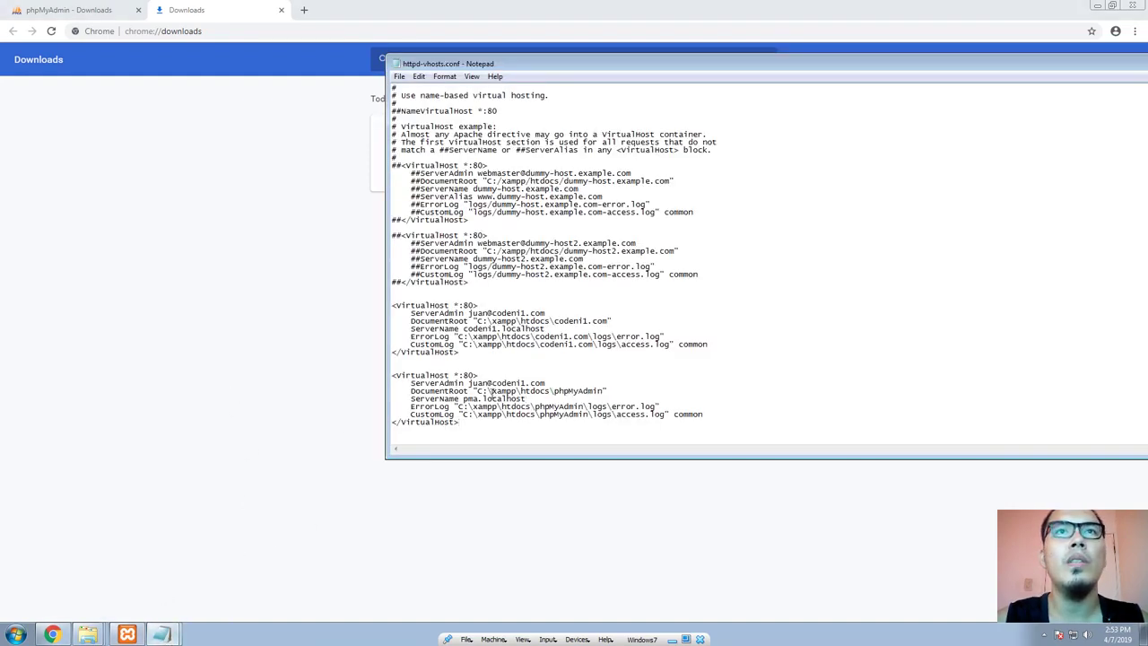
Compare the phpMyAdmin virtual host's ServerName in httpd-vhosts.conf with the pma.localhost entry in the hosts file
left_click_drag(463, 399, 531, 399)
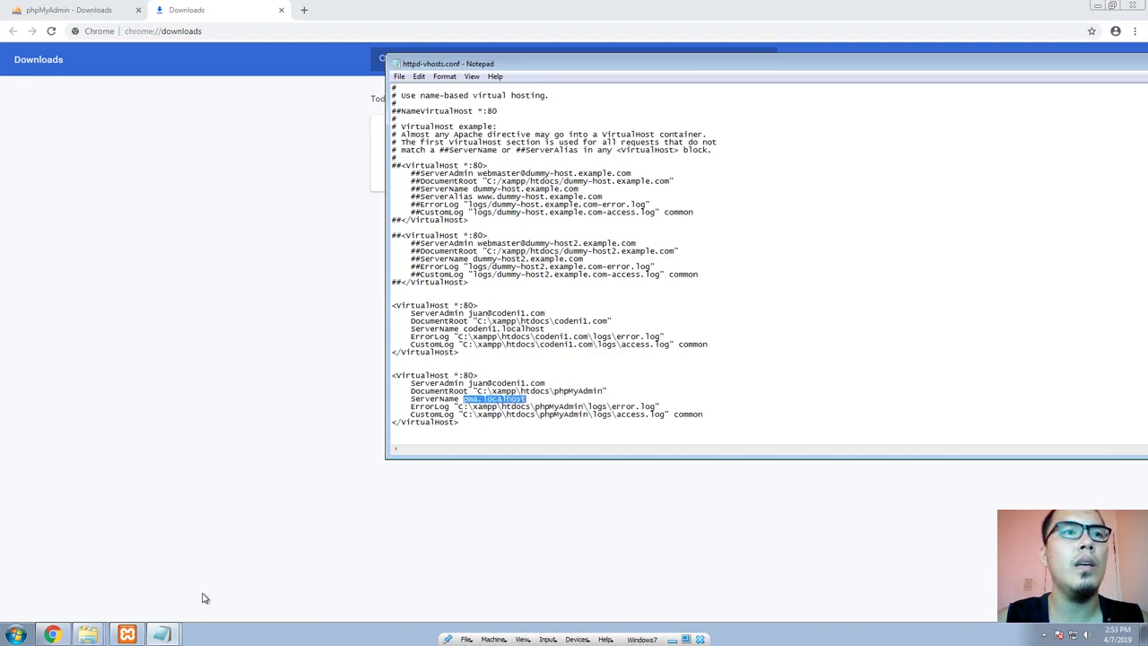
mouse_move(161, 634)
left_click(160, 612)
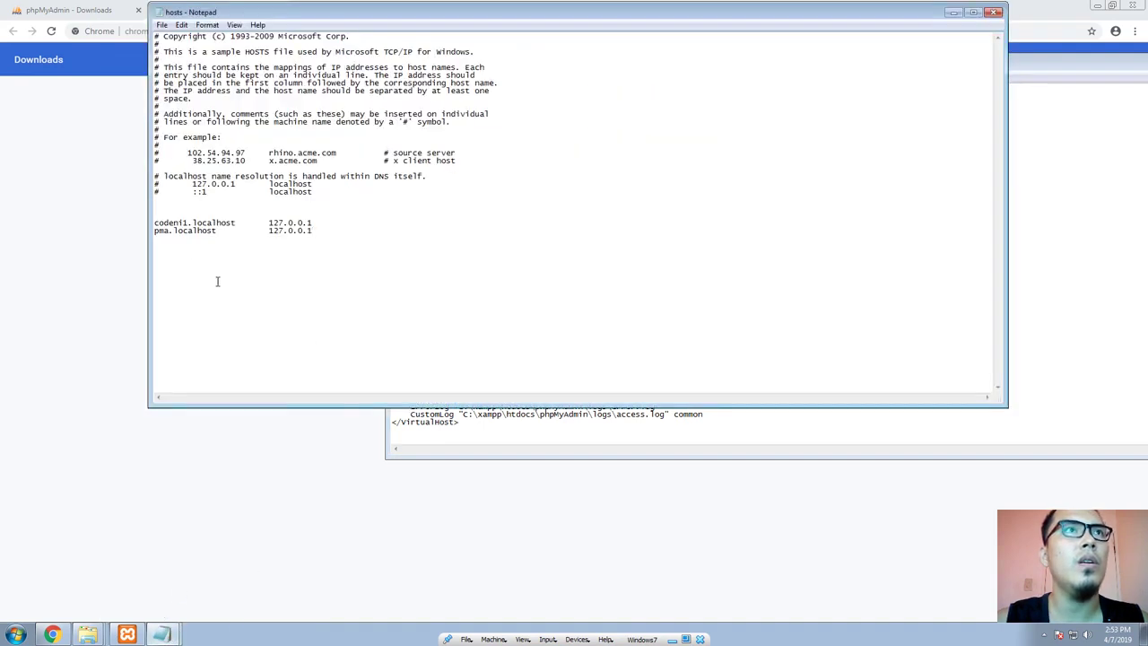
left_click_drag(232, 232, 144, 239)
left_click(304, 296)
Switch to the XAMPP Control Panel and restart Apache by stopping and starting its service
left_click(127, 634)
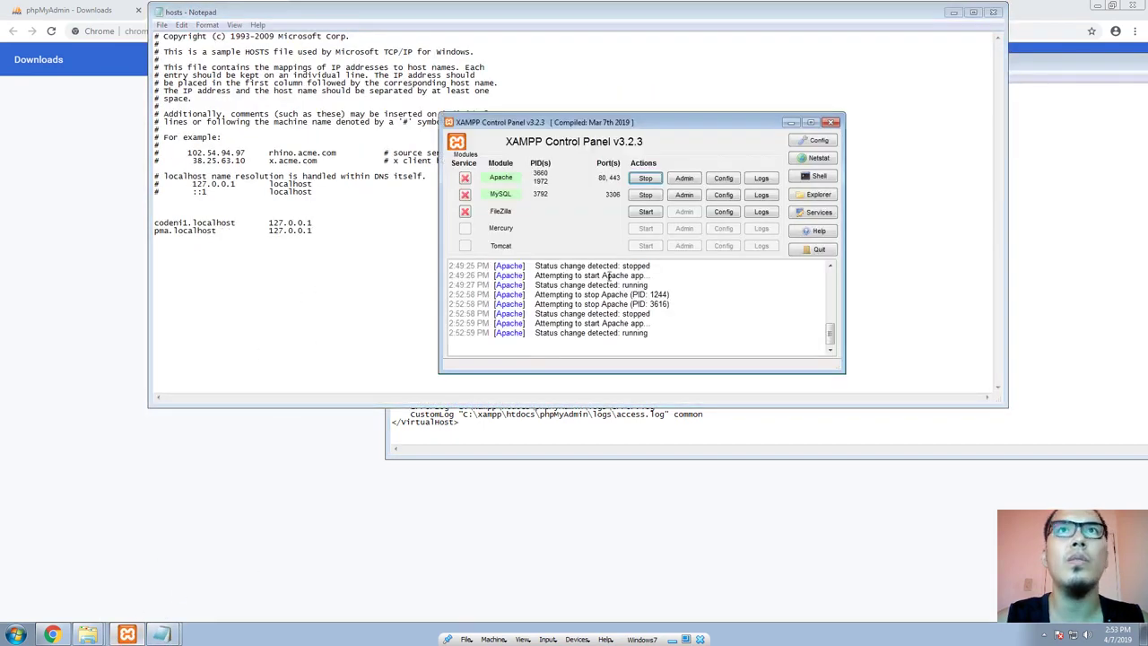
left_click(645, 178)
left_click(646, 177)
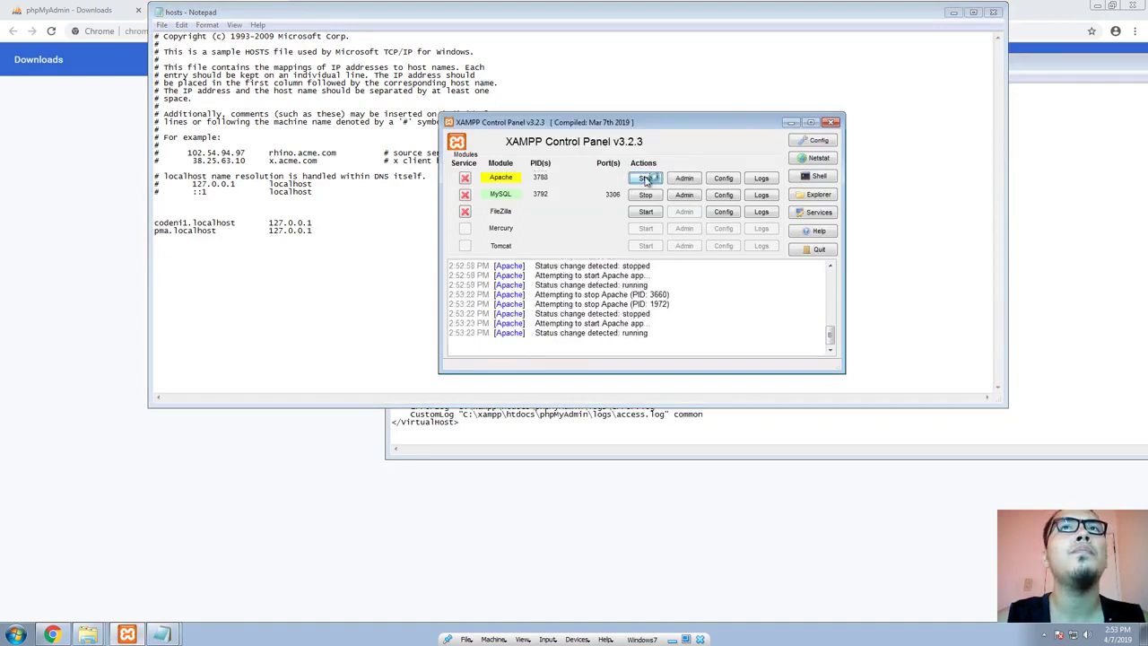
Switch to Chrome and load pma.localhost in a new browser tab
left_click(113, 164)
left_click(304, 11)
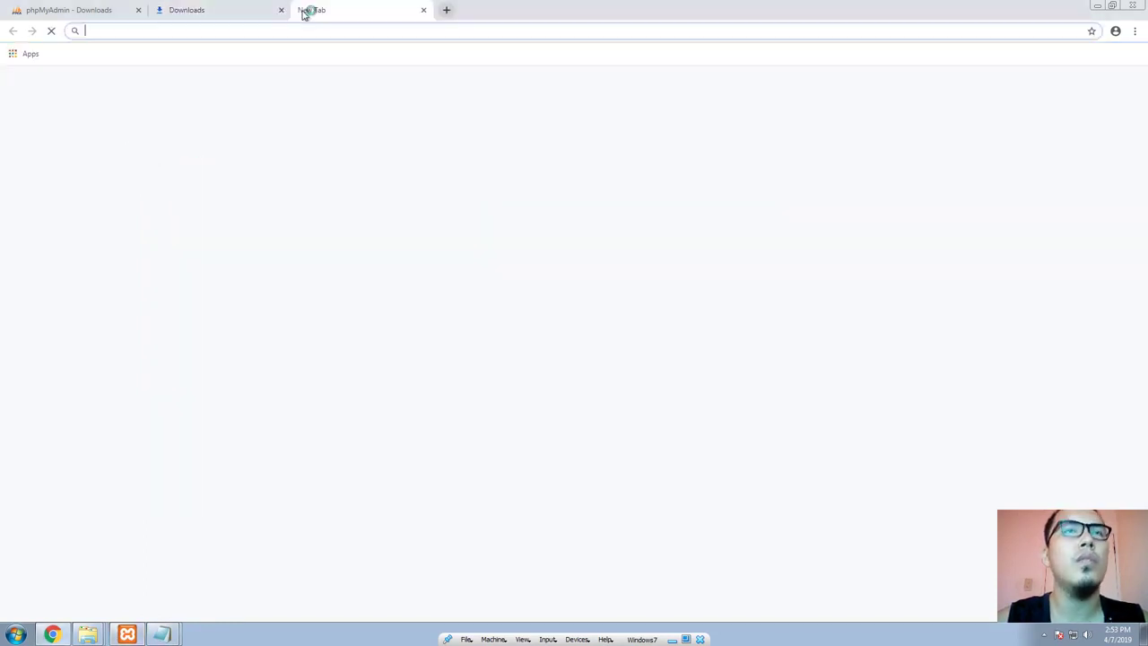
type("opma")
key("BackSpace")
key("BackSpace")
key("BackSpace")
key("BackSpace")
type("opm")
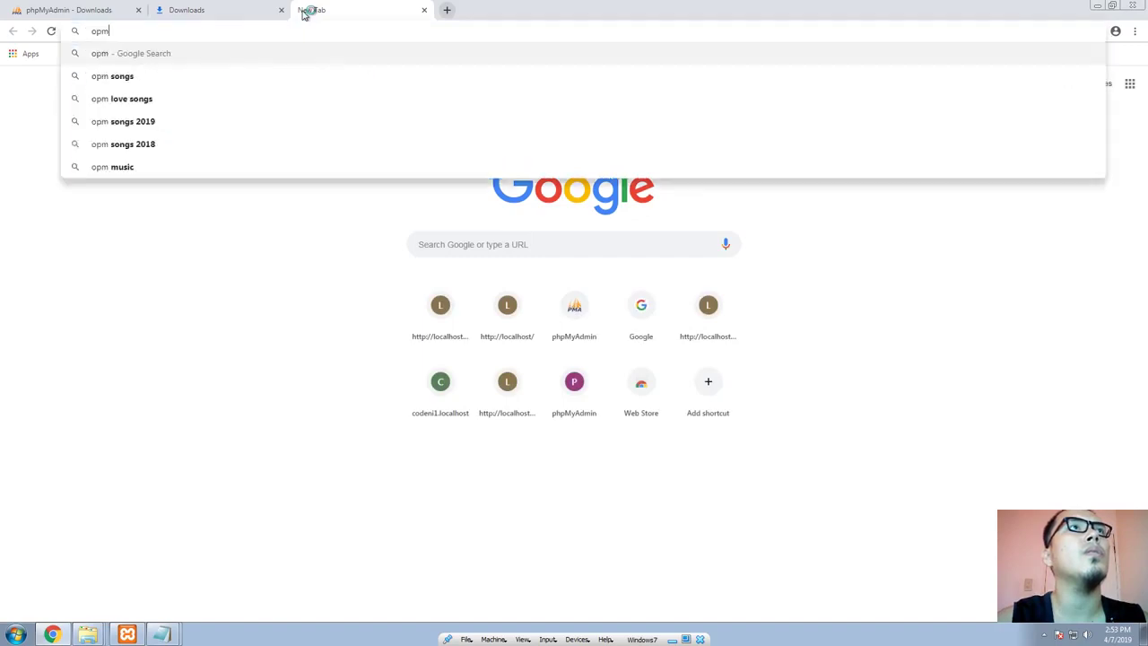
key("BackSpace")
key("BackSpace")
key("BackSpace")
type("pma.localhost/")
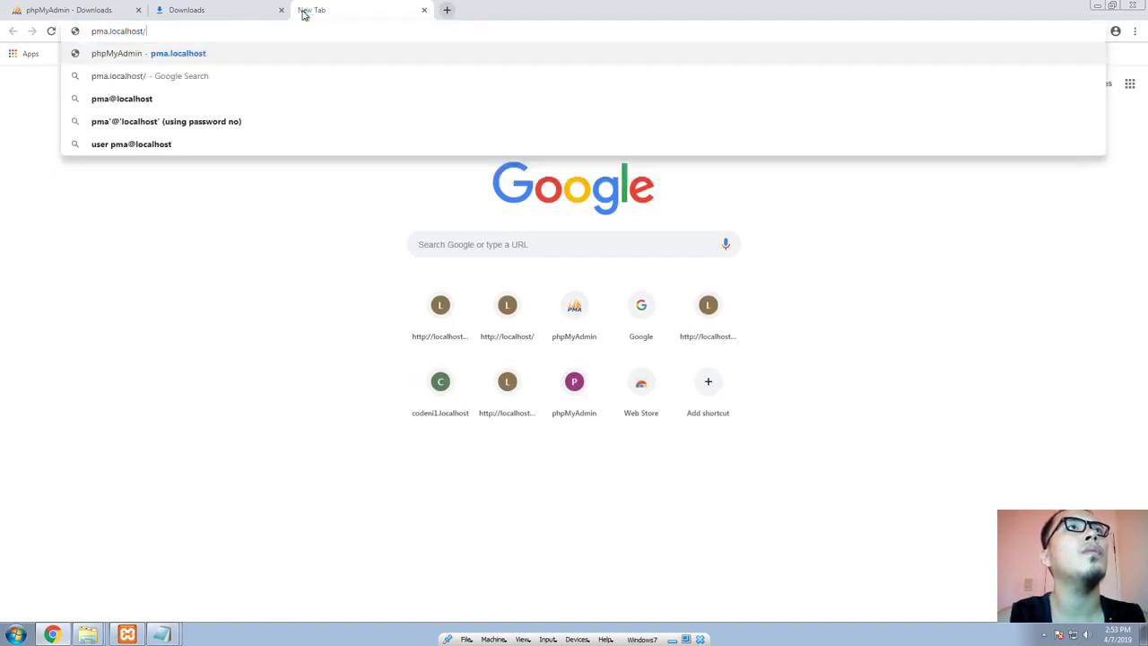
key("Return")
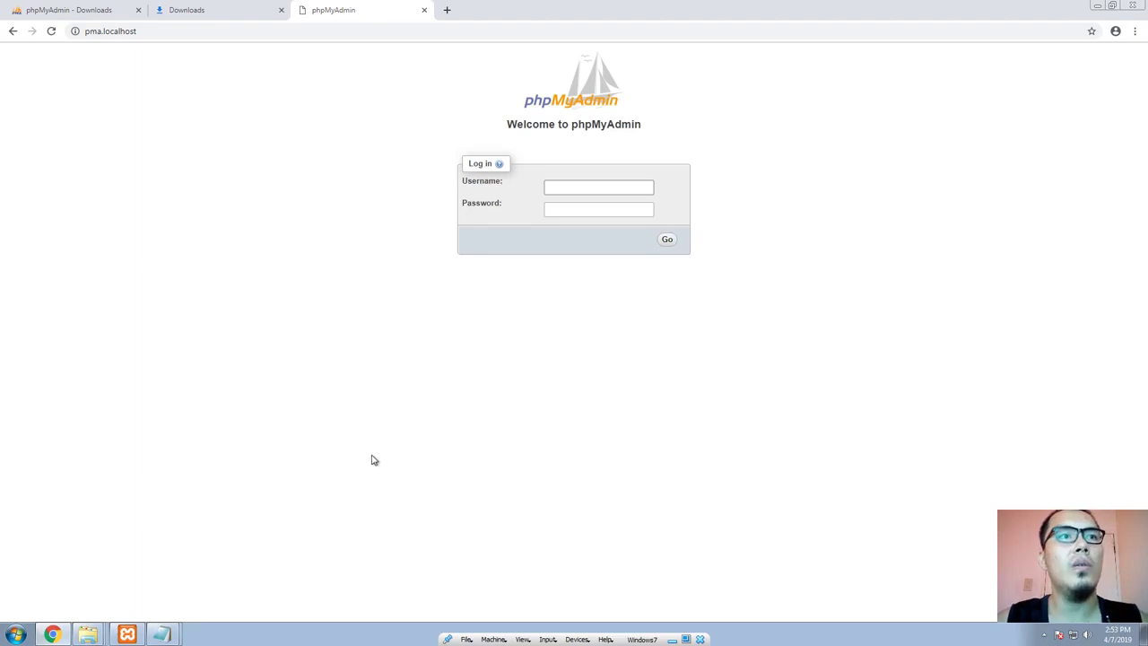
Launch the Windows Command Prompt with cmd and move its window below the phpMyAdmin login form
key("super+r")
type("cmd")
key("Return")
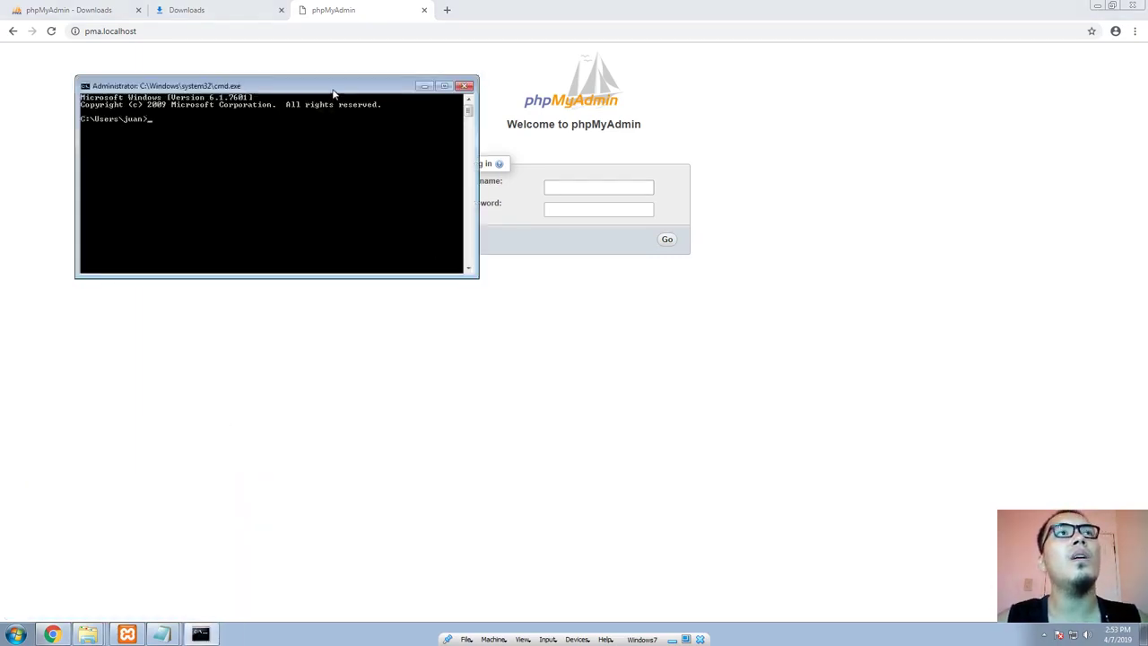
left_click_drag(333, 93, 621, 321)
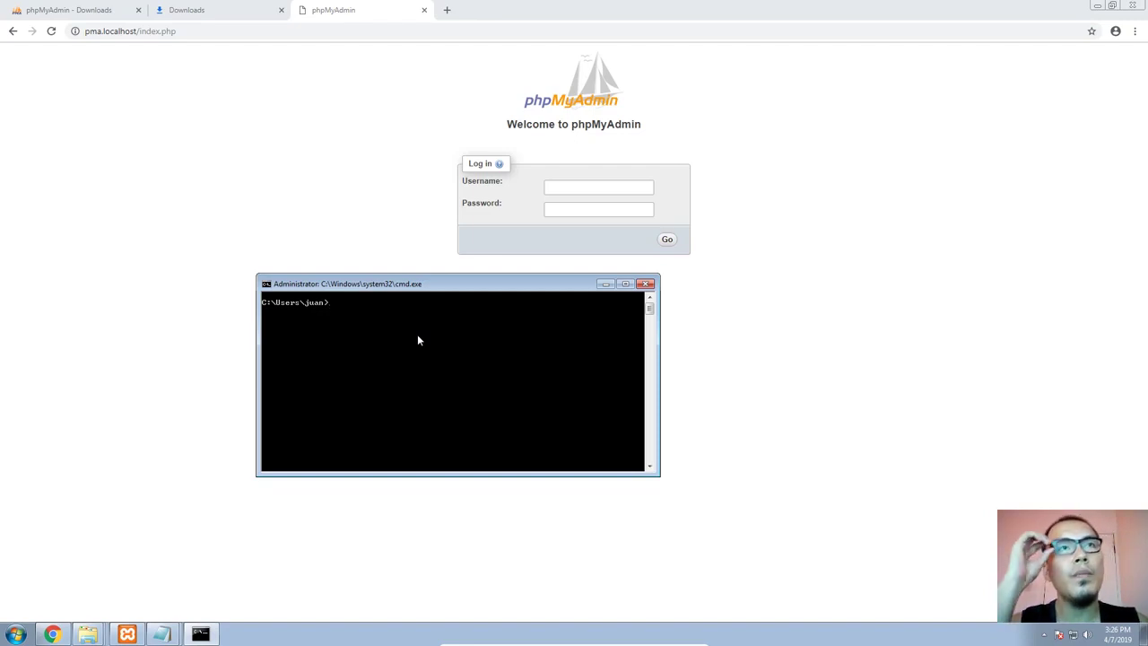
Log in to MySQL with mysql -u root -p, leaving the password empty, and move the console clear of the login form
type("mysql -")
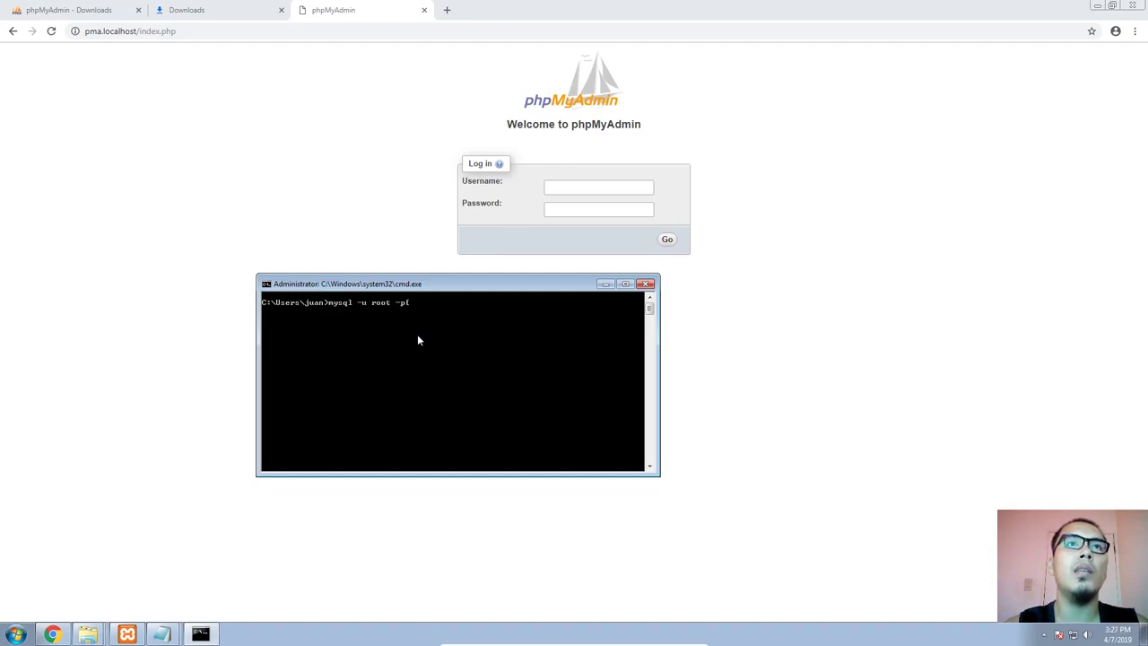
type("u root -p")
key("Return")
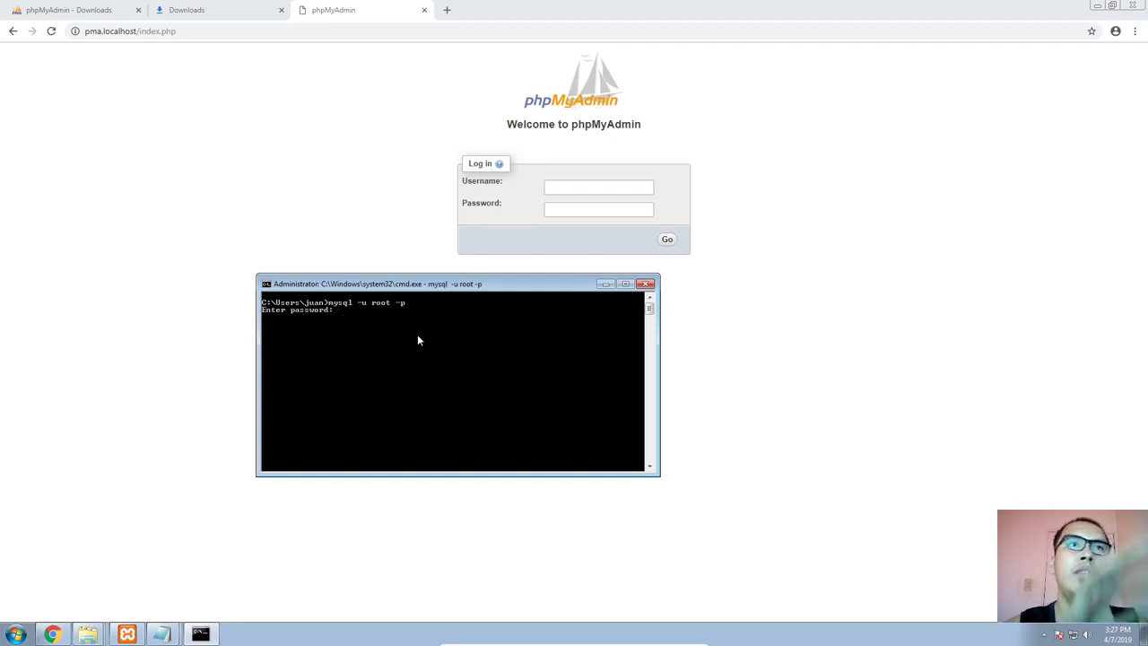
key("Return")
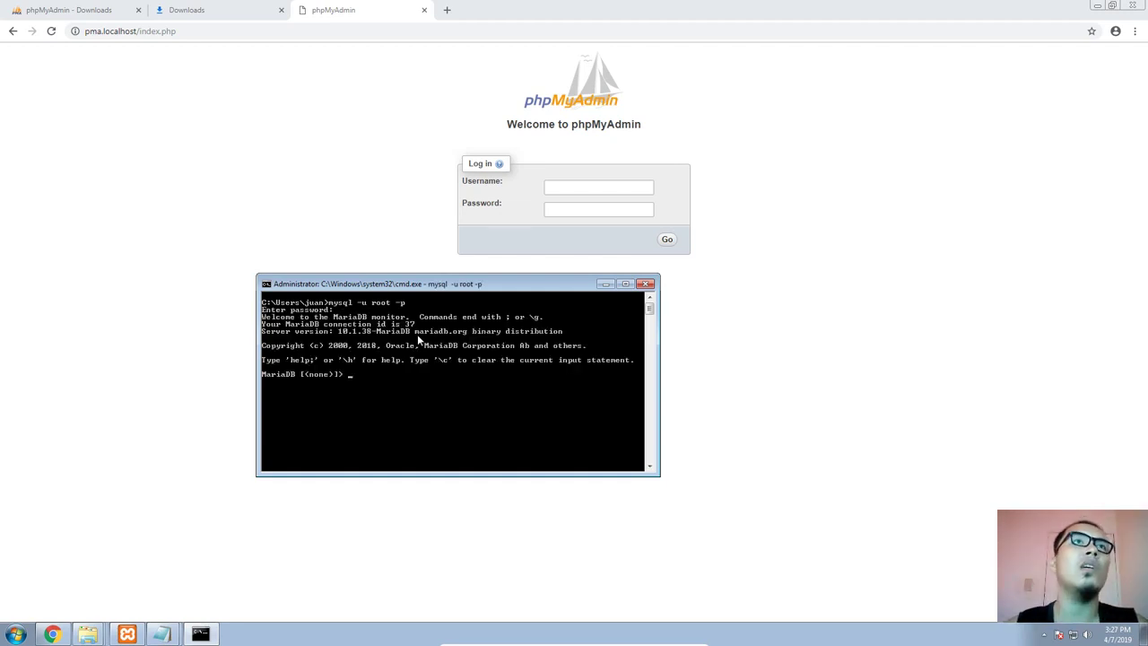
left_click_drag(404, 285, 469, 342)
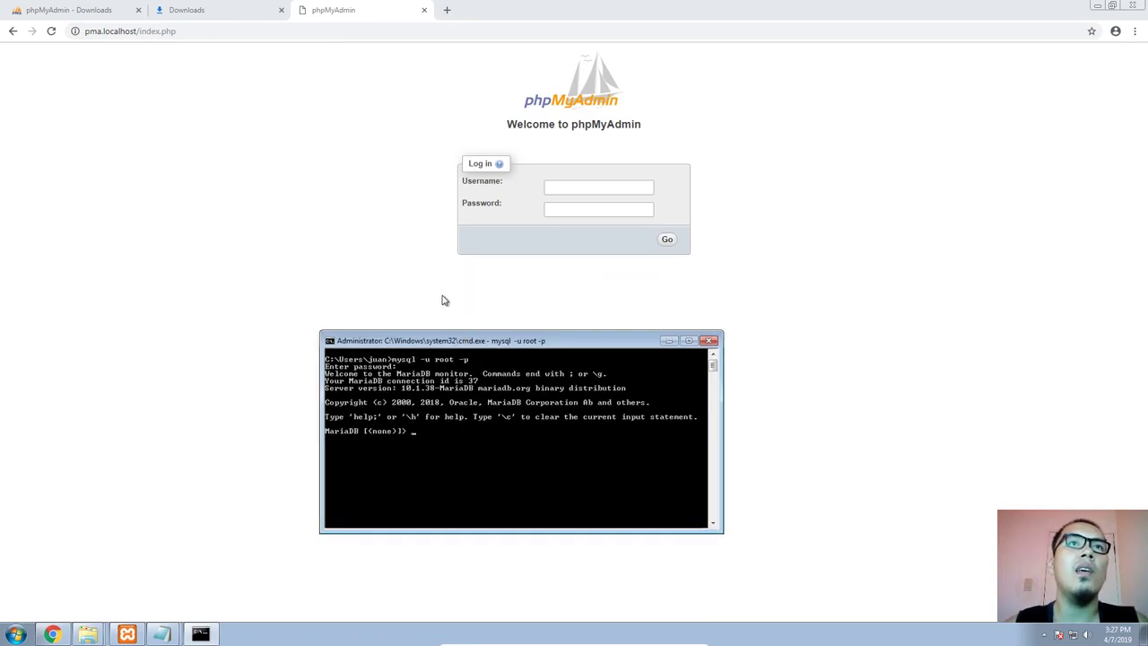
Try to log in to phpMyAdmin in Chrome as root without a password, and select the option name AllowNoPassword
left_click(443, 299)
left_click(604, 187)
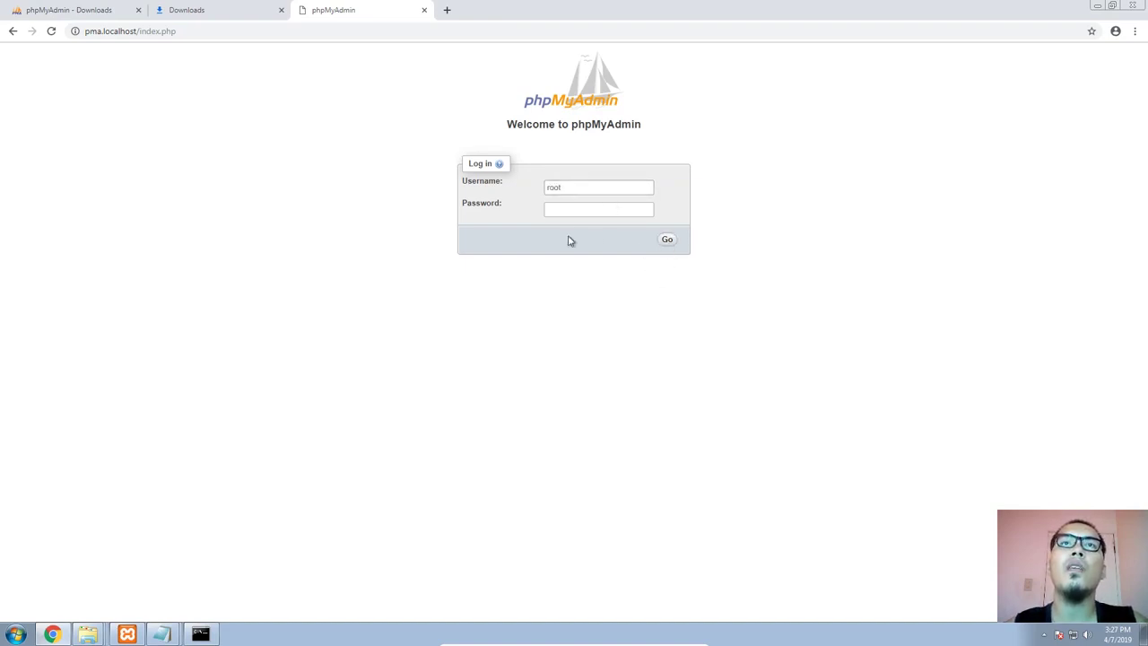
left_click(668, 240)
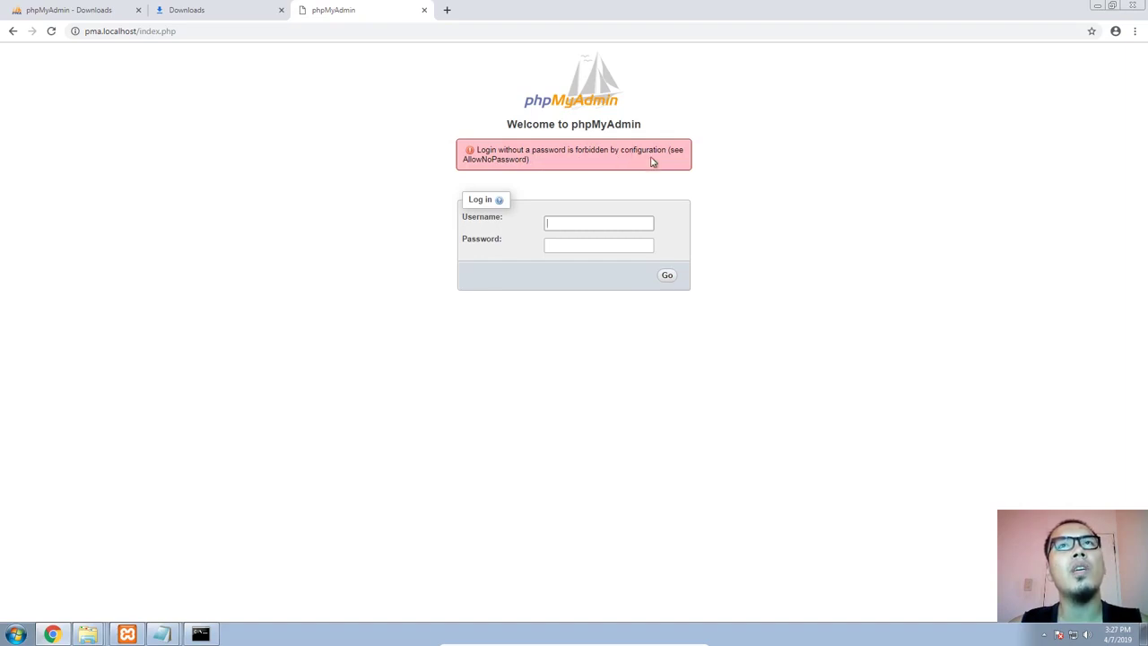
double_click(503, 159)
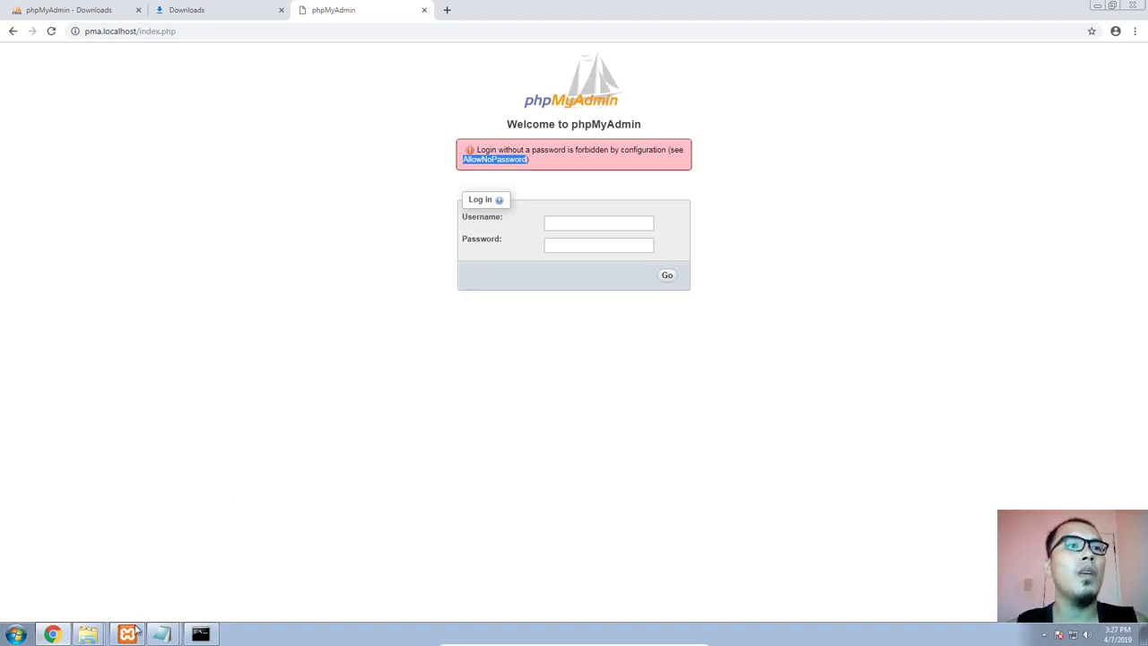
Switch to the phpMyAdmin folder in Windows Explorer and duplicate config.sample.inc.php in the same folder
right_click(88, 634)
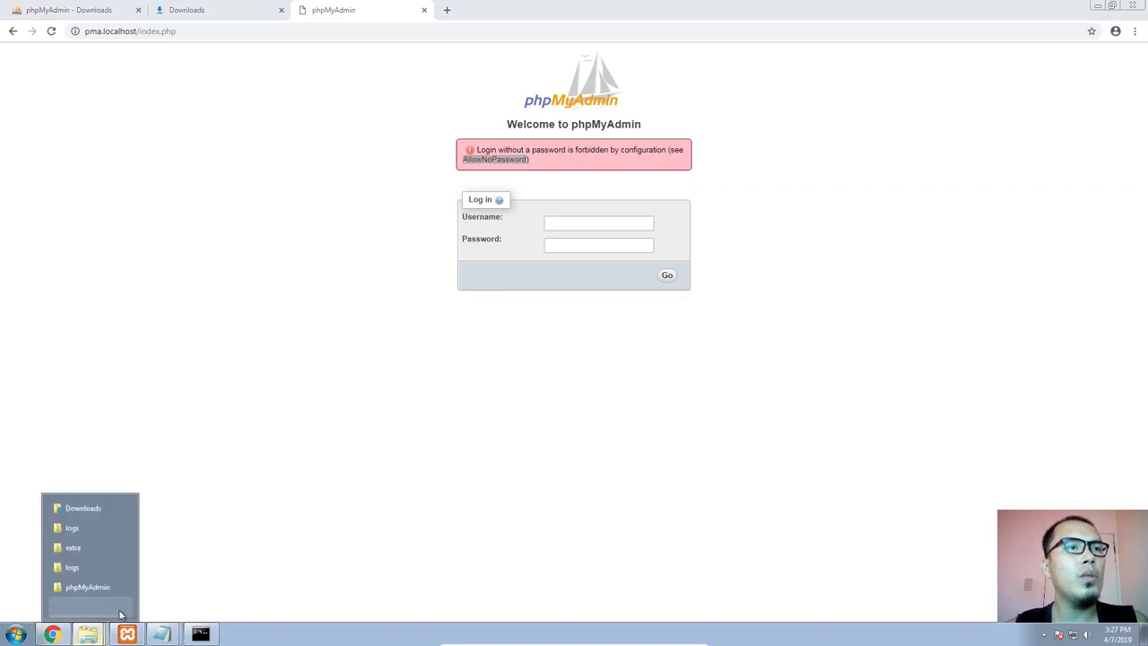
left_click(89, 607)
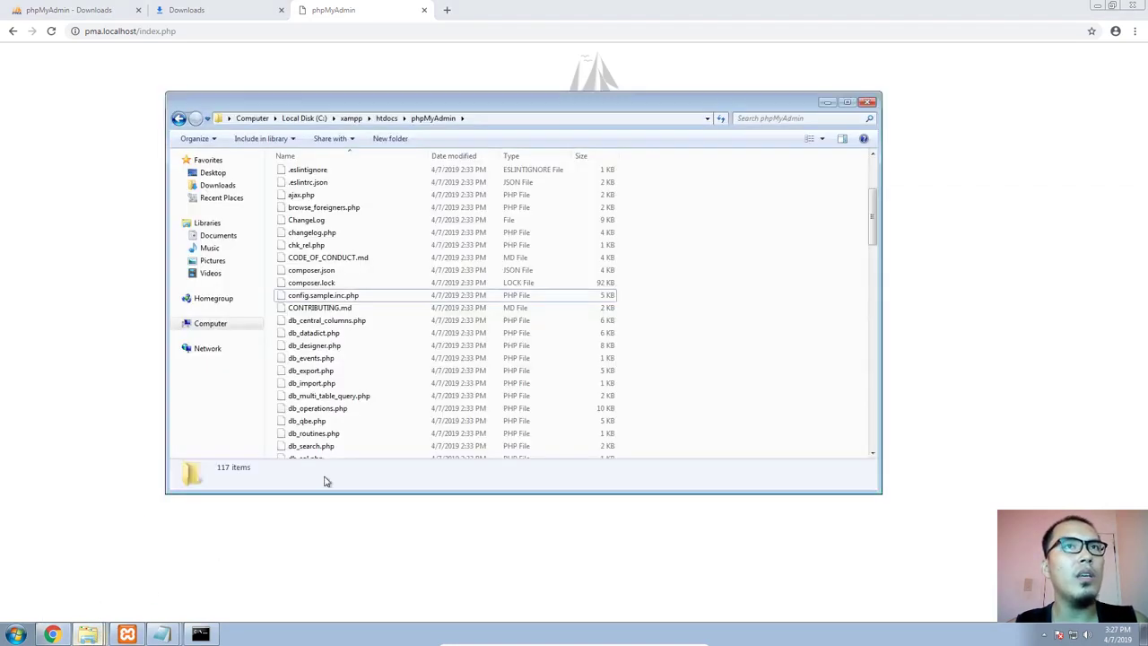
right_click(341, 296)
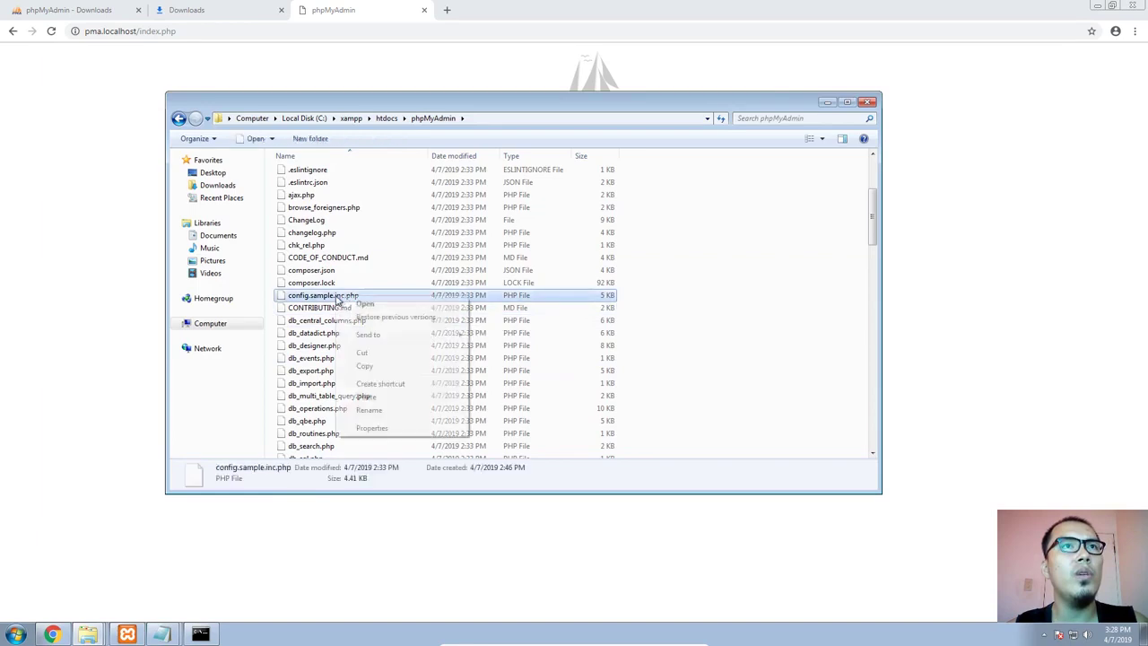
left_click(364, 366)
left_click(737, 334)
key("ctrl+v")
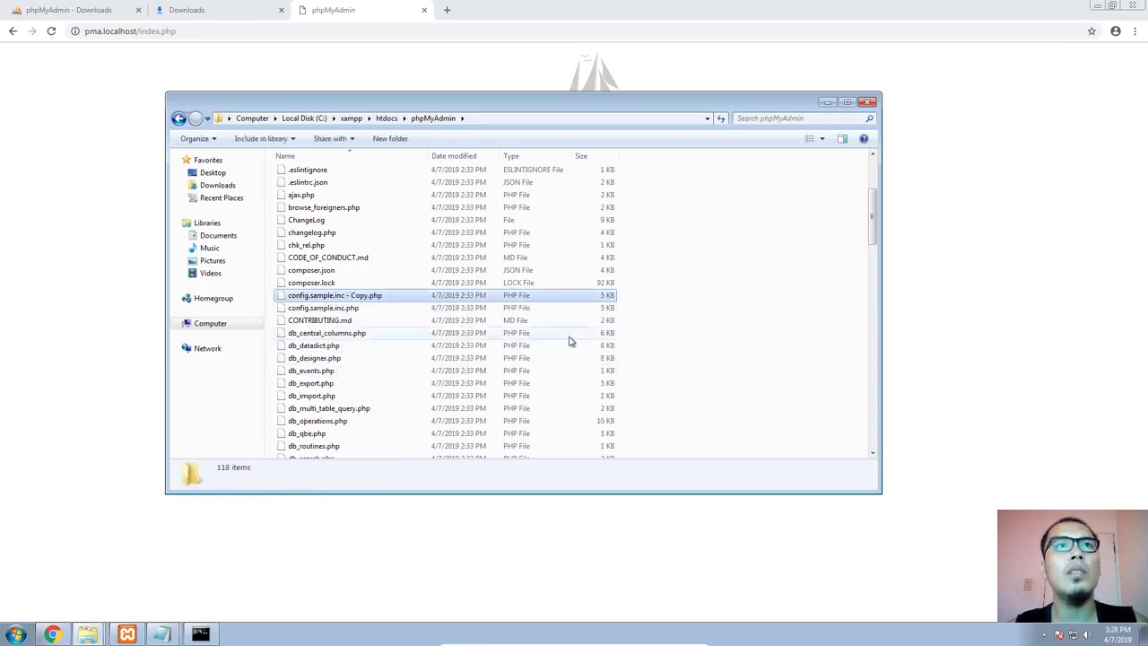
key("F2")
left_click(365, 298)
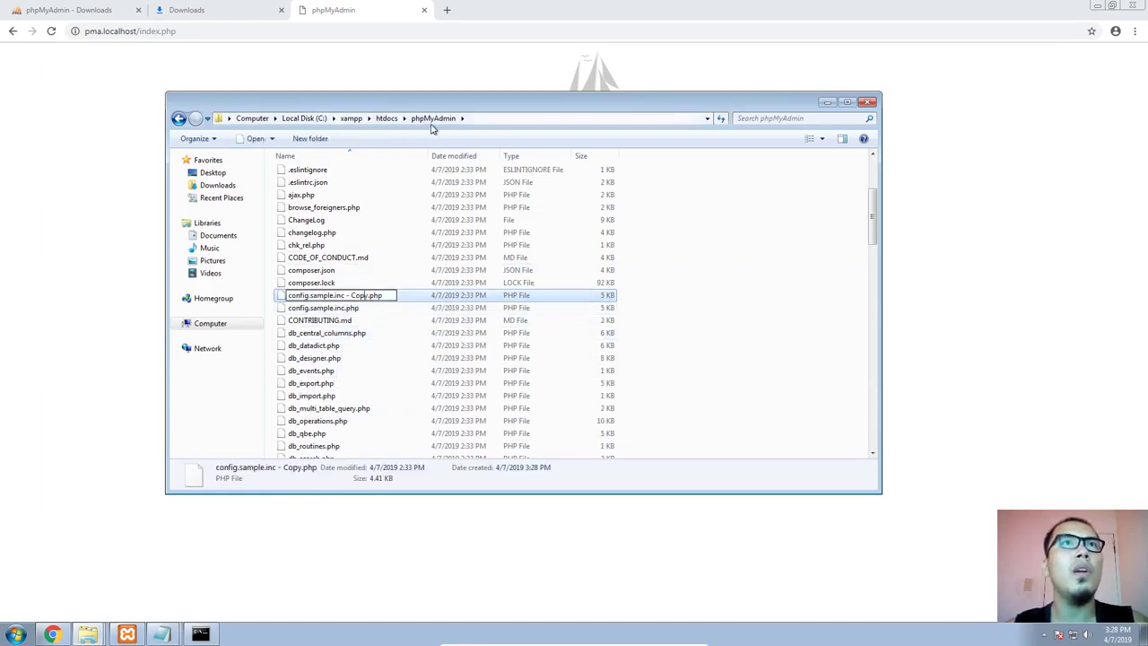
mouse_move(369, 298)
left_mouse_down()
mouse_move(345, 297)
mouse_move(370, 297)
left_mouse_up()
left_click(346, 298)
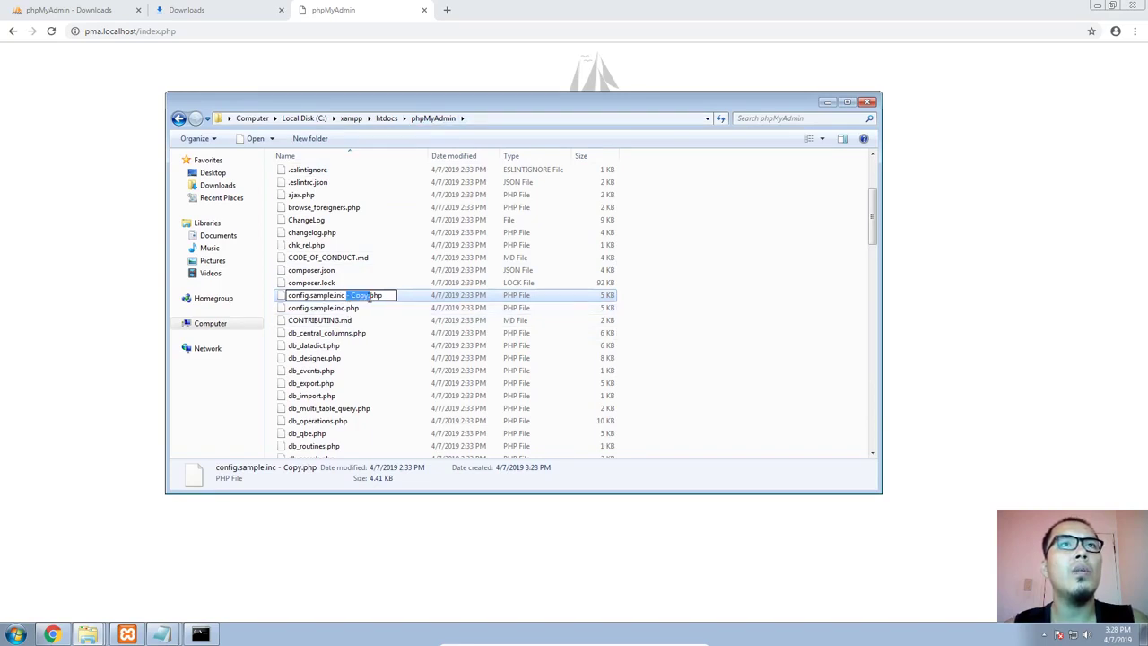
key("BackSpace")
double_click(324, 298)
key("Return")
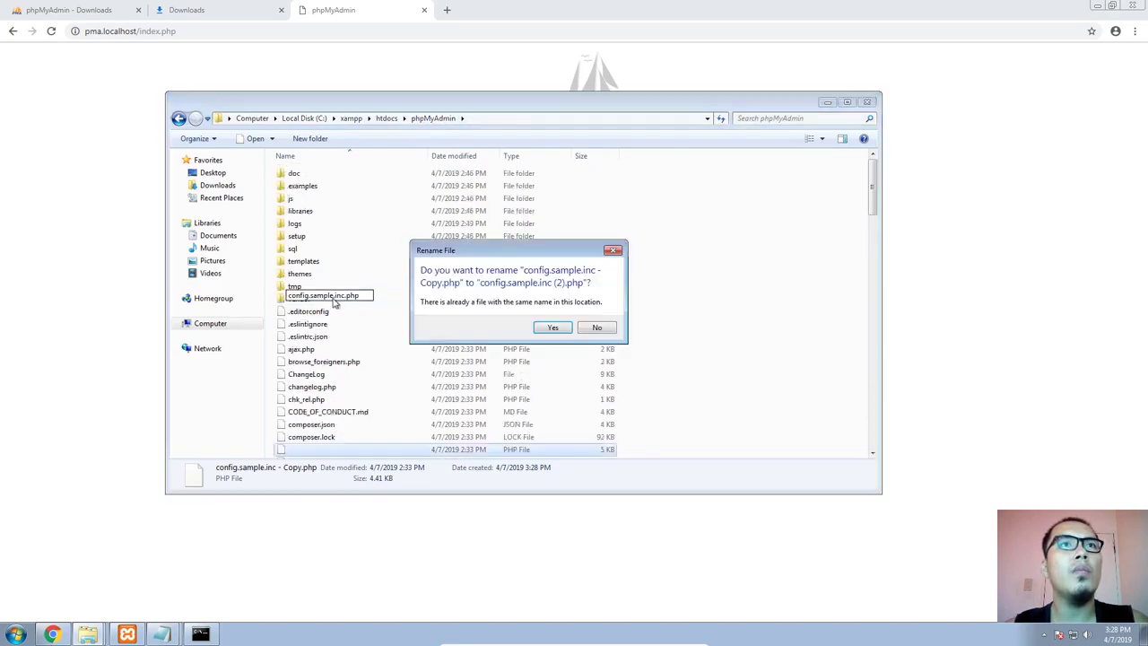
left_click(551, 325)
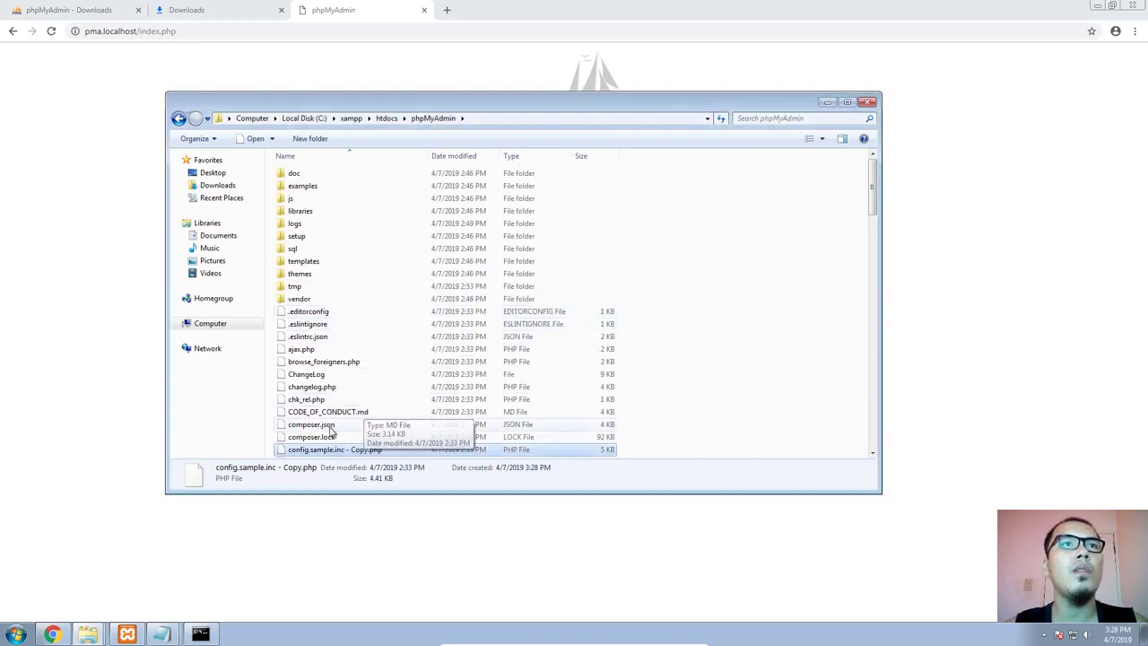
Rename the copy of config.sample.inc.php to config.inc.php
scroll(385, 429, "down", 3)
key("F2")
key("Right")
key("BackSpace")
key("BackSpace")
key("BackSpace")
key("BackSpace")
key("BackSpace")
key("BackSpace")
key("BackSpace")
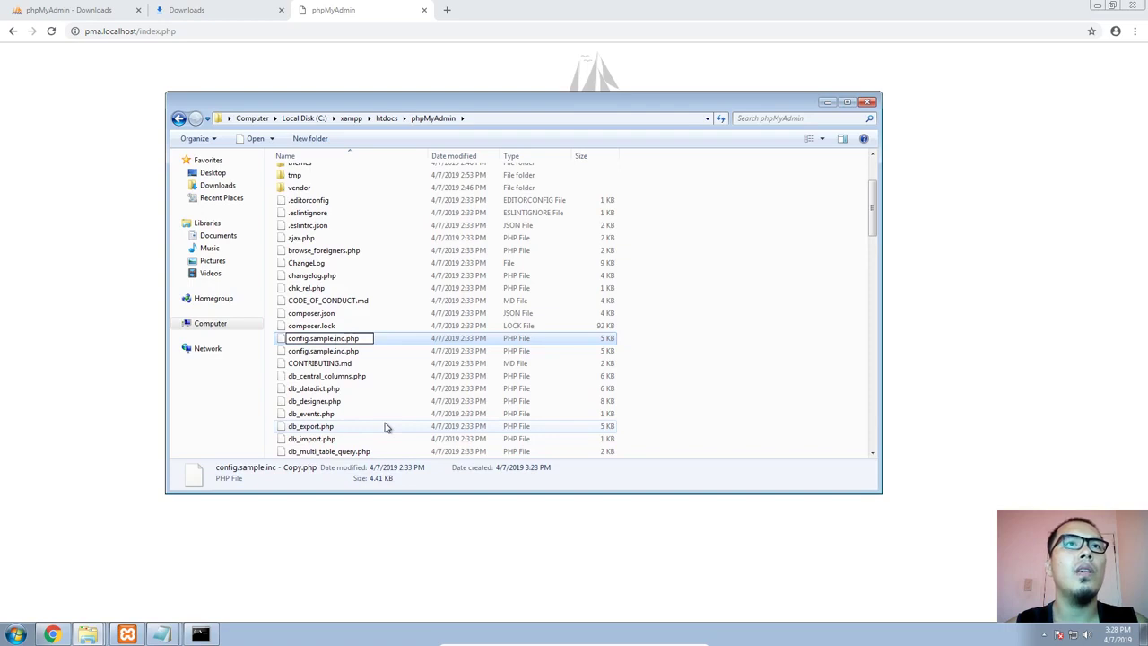
key("BackSpace")
key("BackSpace")
key("BackSpace")
key("BackSpace")
key("BackSpace")
key("BackSpace")
key("BackSpace")
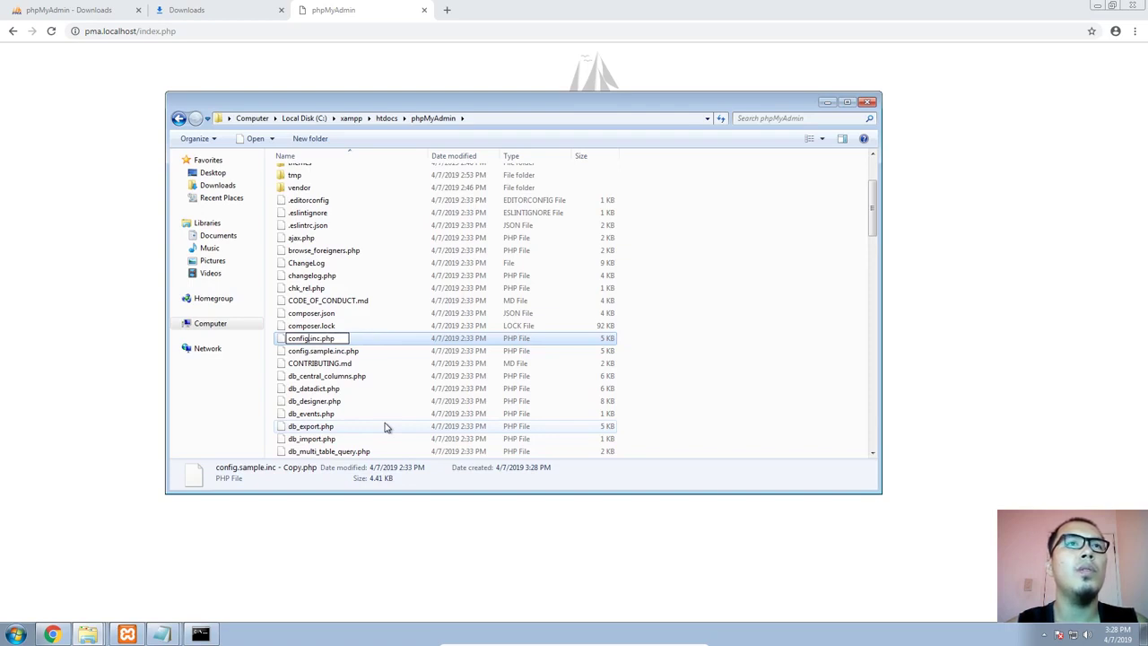
key("Return")
Start a new Notepad window and open config.inc.php from the phpMyAdmin folder in it
left_click(88, 634)
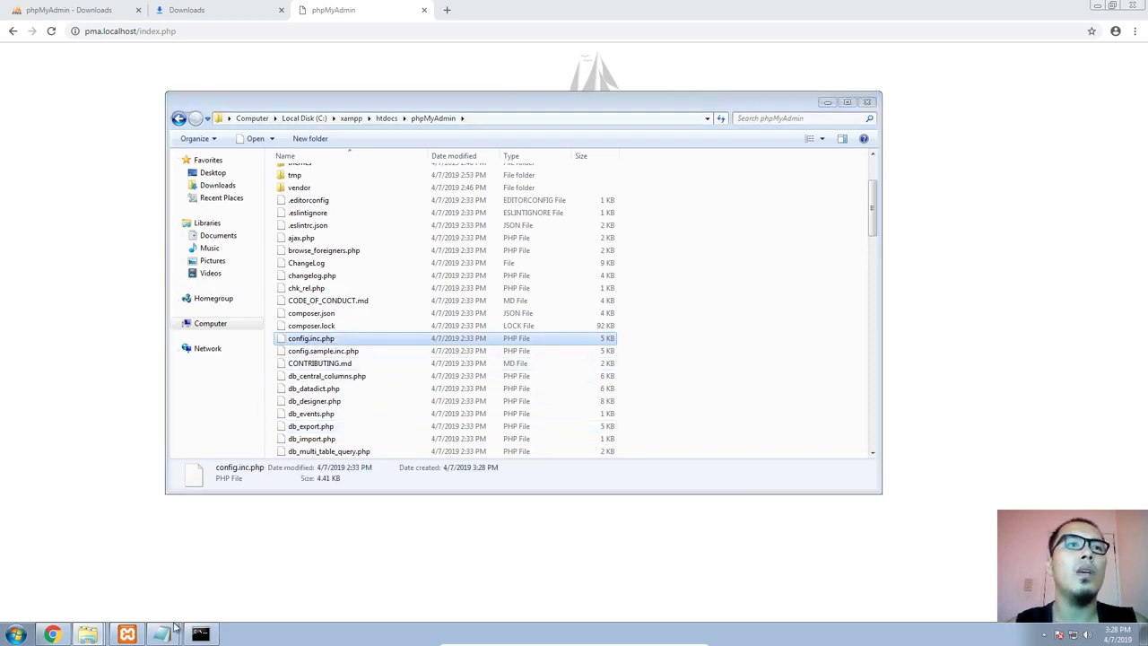
mouse_move(162, 636)
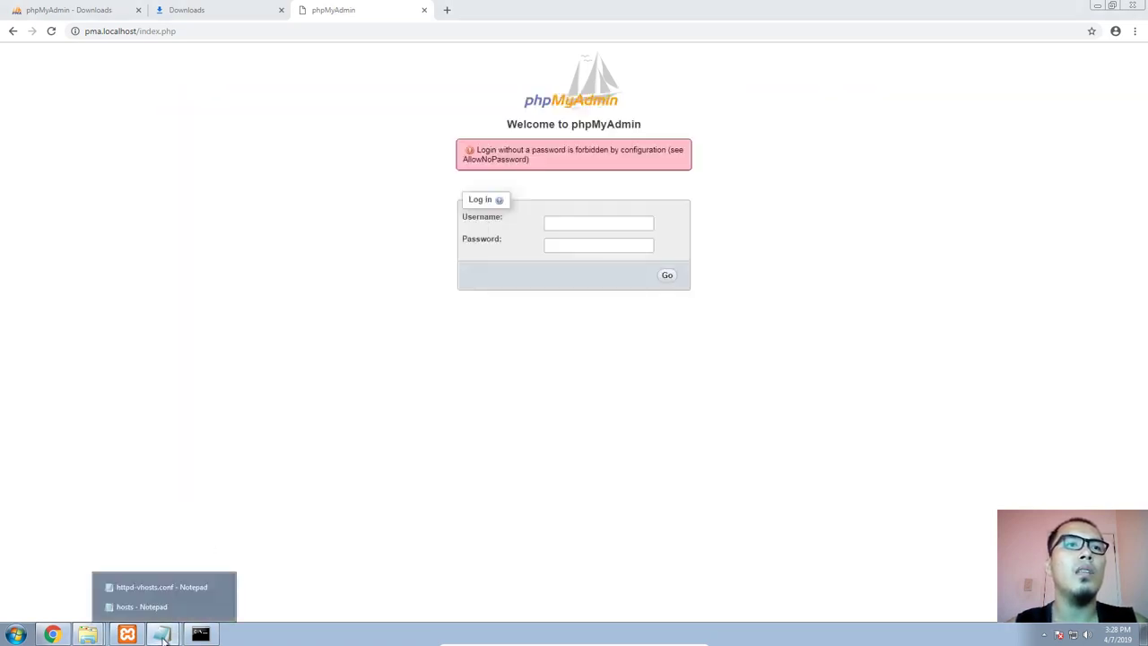
left_click(97, 636)
left_click(91, 607)
key("super+r")
type("notepad")
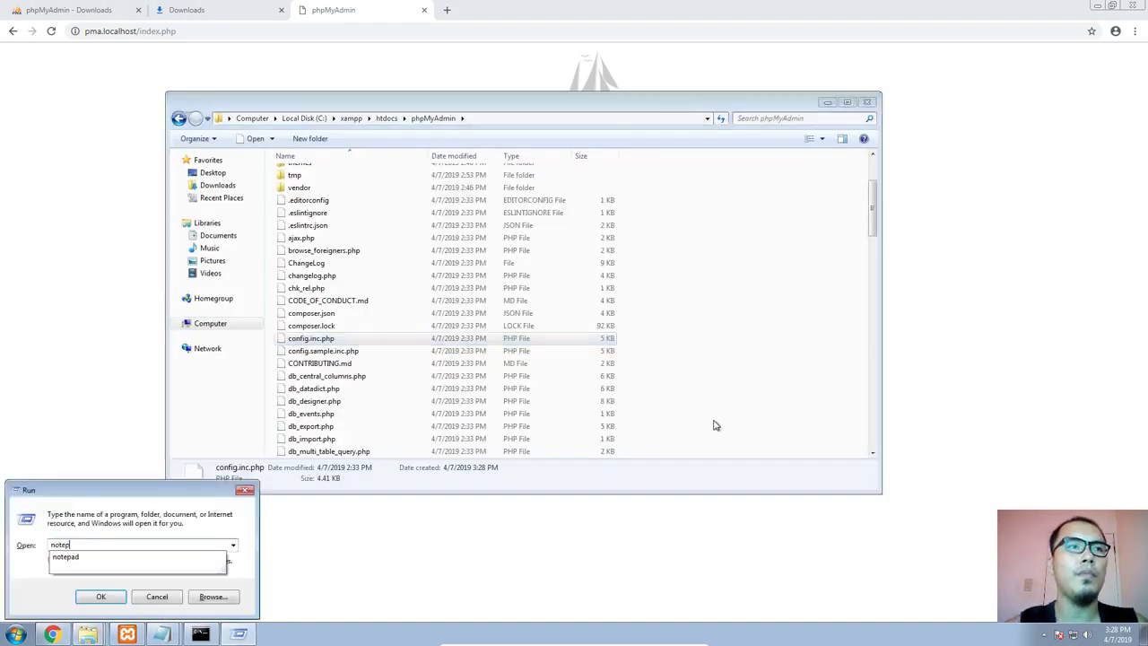
key("Return")
left_click_drag(494, 131, 757, 250)
left_click_drag(314, 338, 710, 369)
left_click_drag(613, 250, 327, 121)
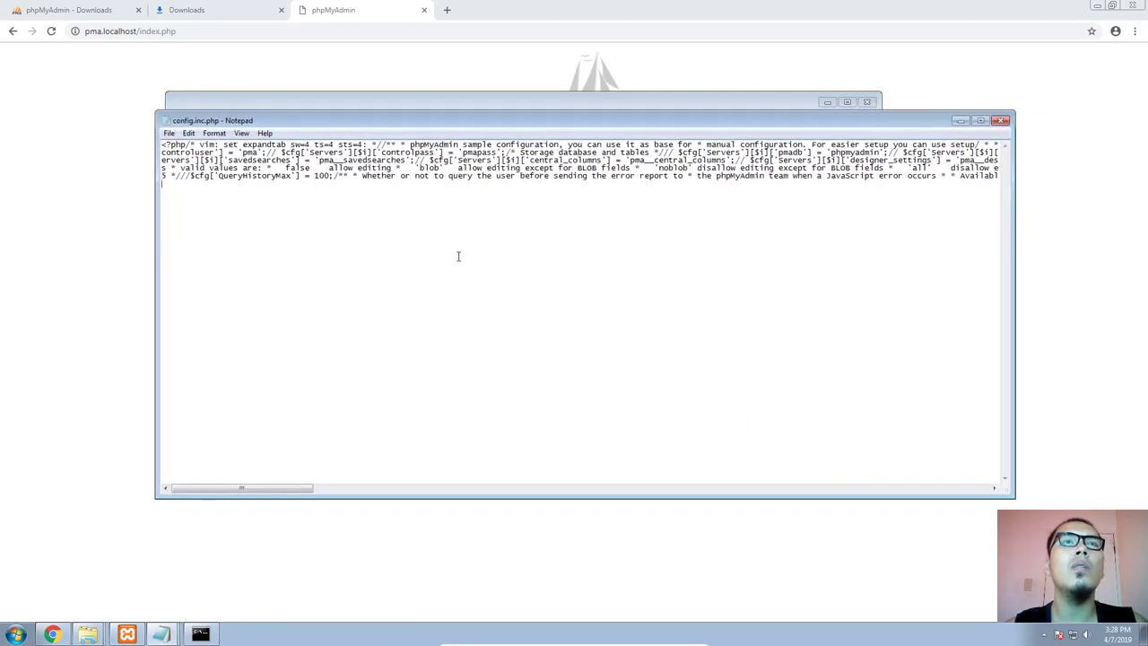
Find AllowNoPassword in config.inc.php by searching upward and set its value to true
key("ctrl+f")
type("AllowNoPassword")
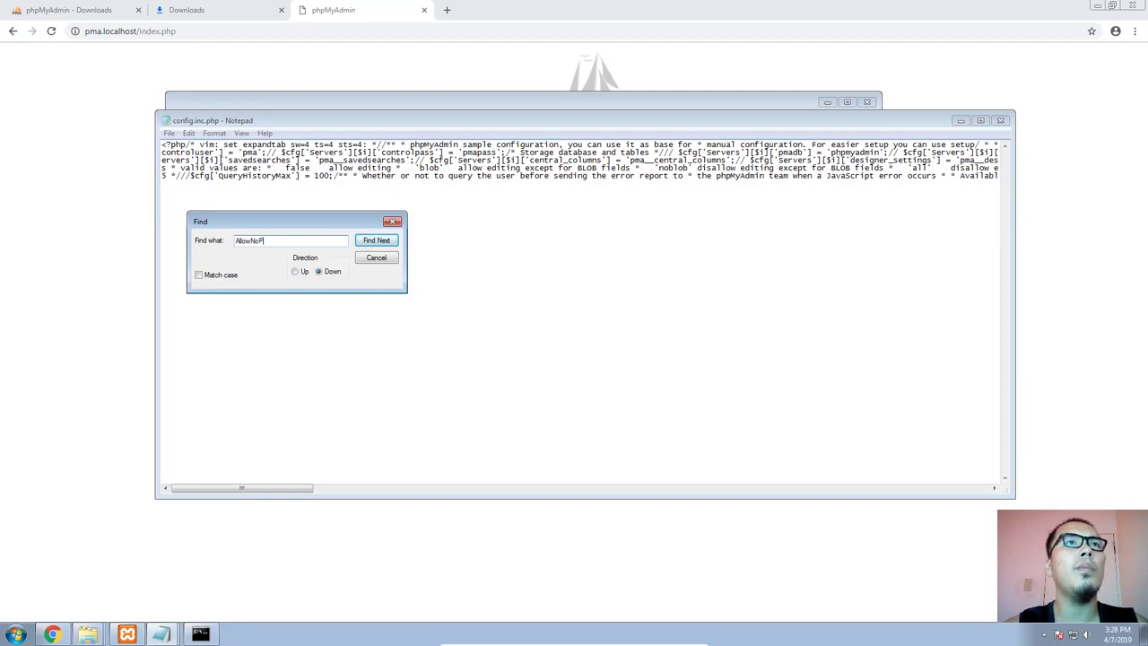
left_click(295, 271)
left_click(377, 241)
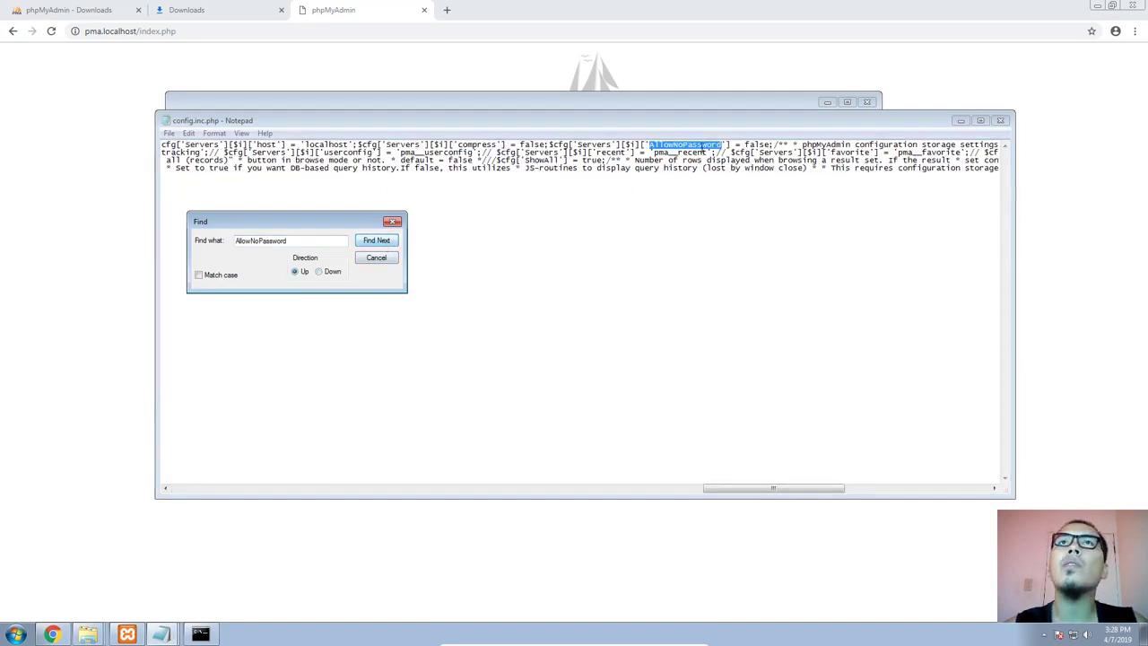
left_click_drag(762, 124, 710, 170)
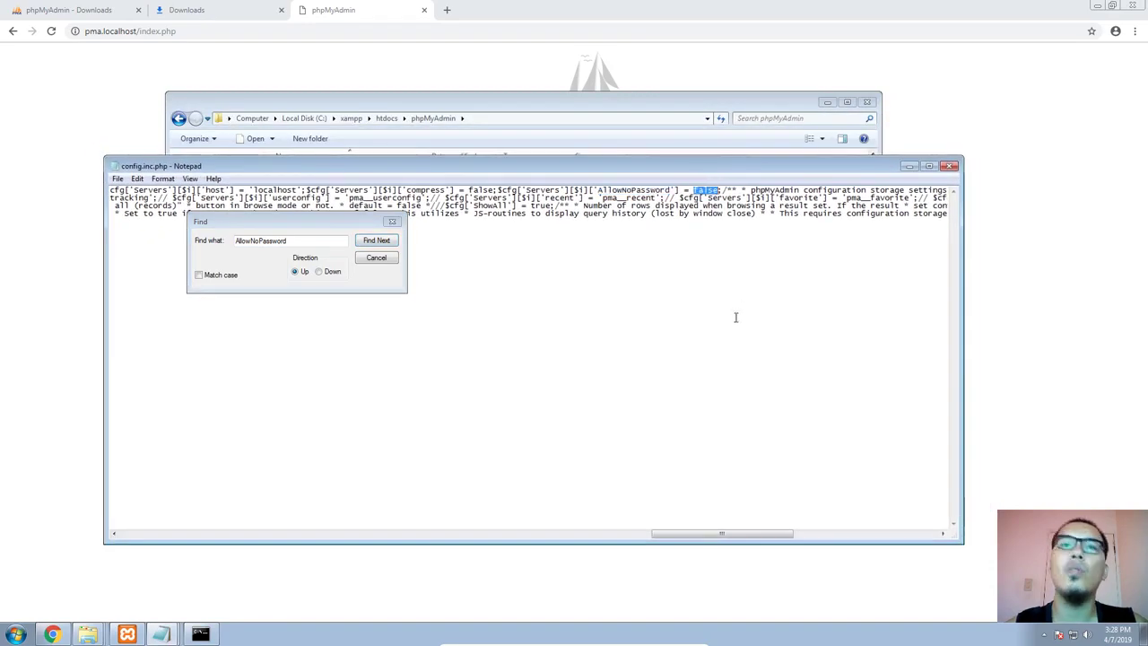
type("true")
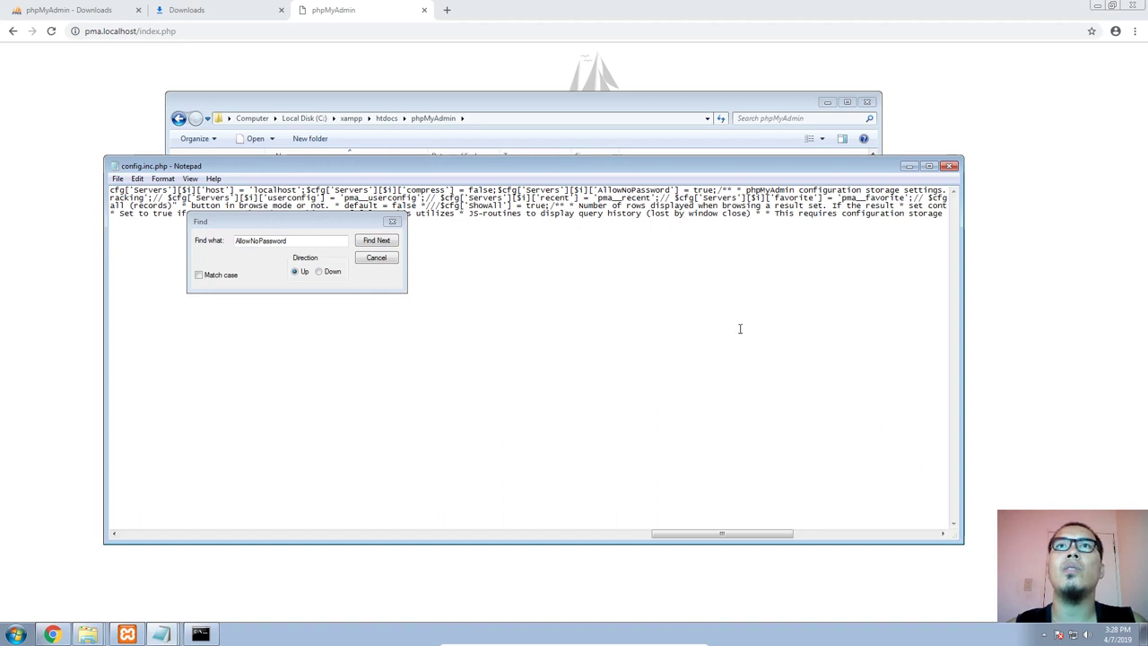
Close the config.inc.php Notepad window and load pma.localhost without index.php in the browser
left_click(951, 166)
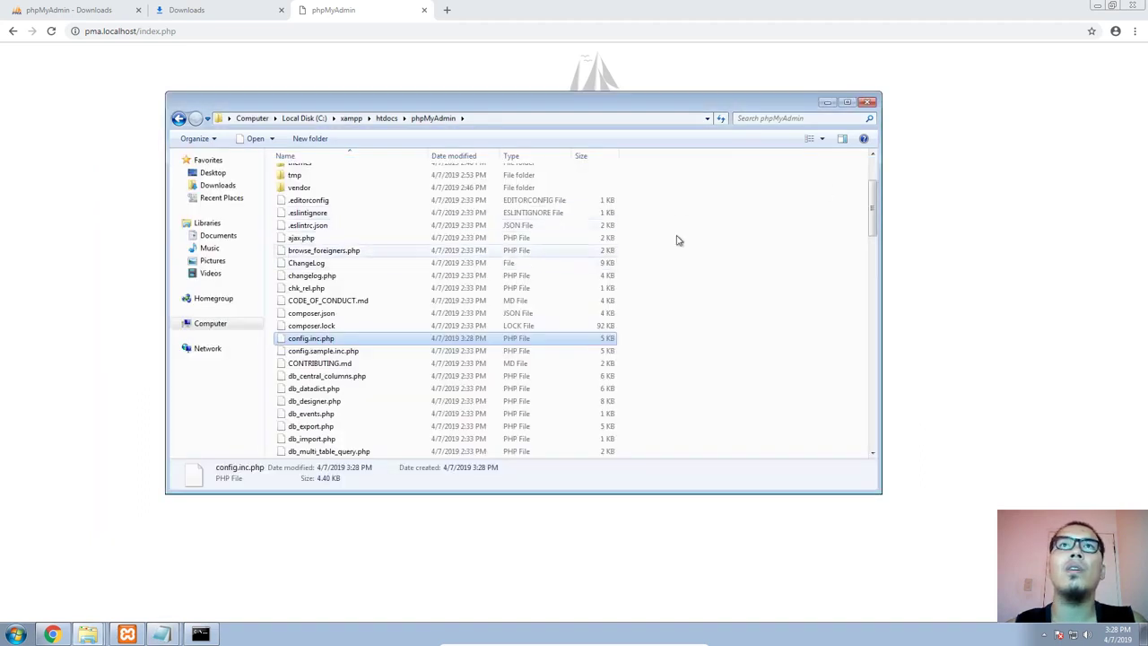
left_click(930, 186)
double_click(168, 31)
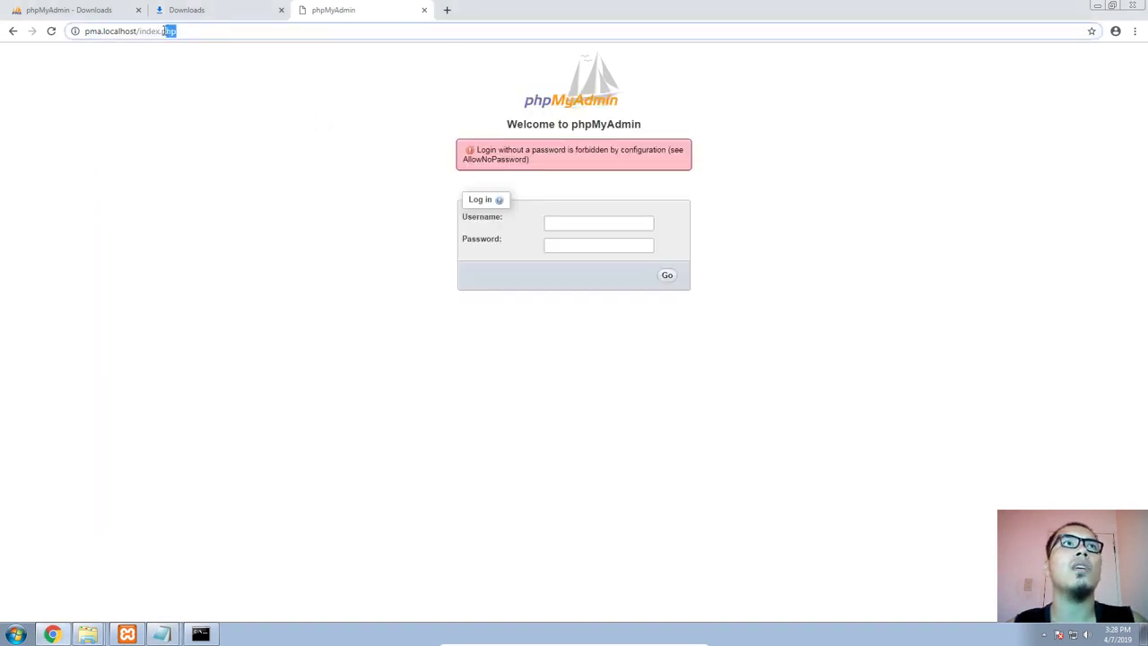
key("BackSpace")
key("BackSpace")
key("BackSpace")
key("BackSpace")
key("BackSpace")
key("BackSpace")
key("BackSpace")
key("Return")
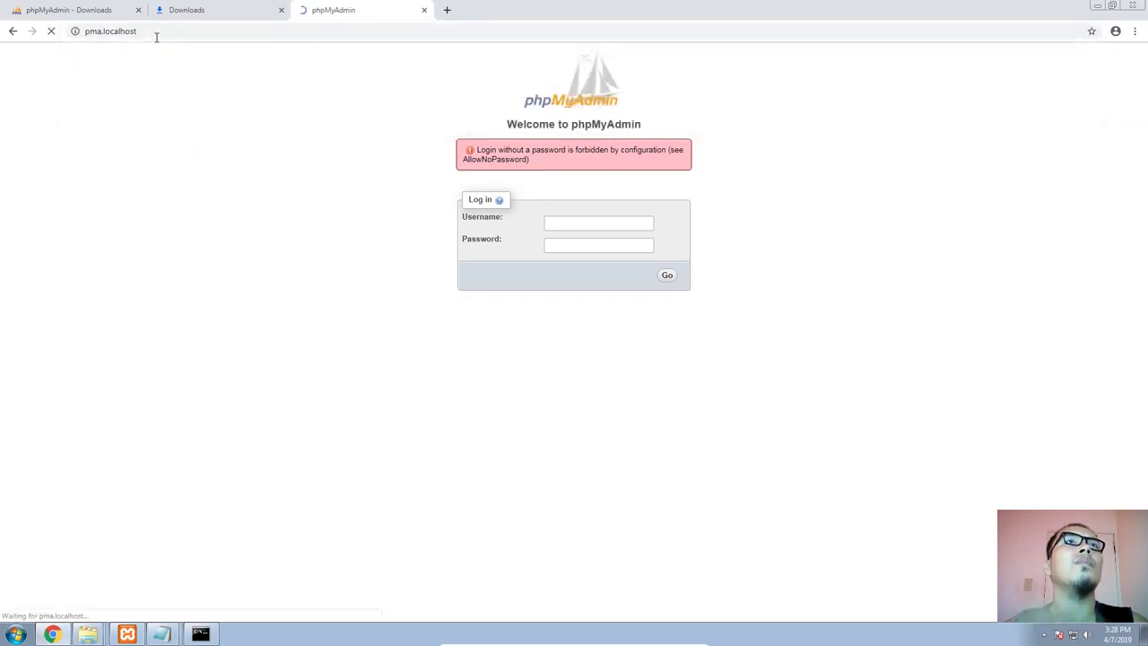
Log in to phpMyAdmin with the username root and an empty password
left_click(585, 188)
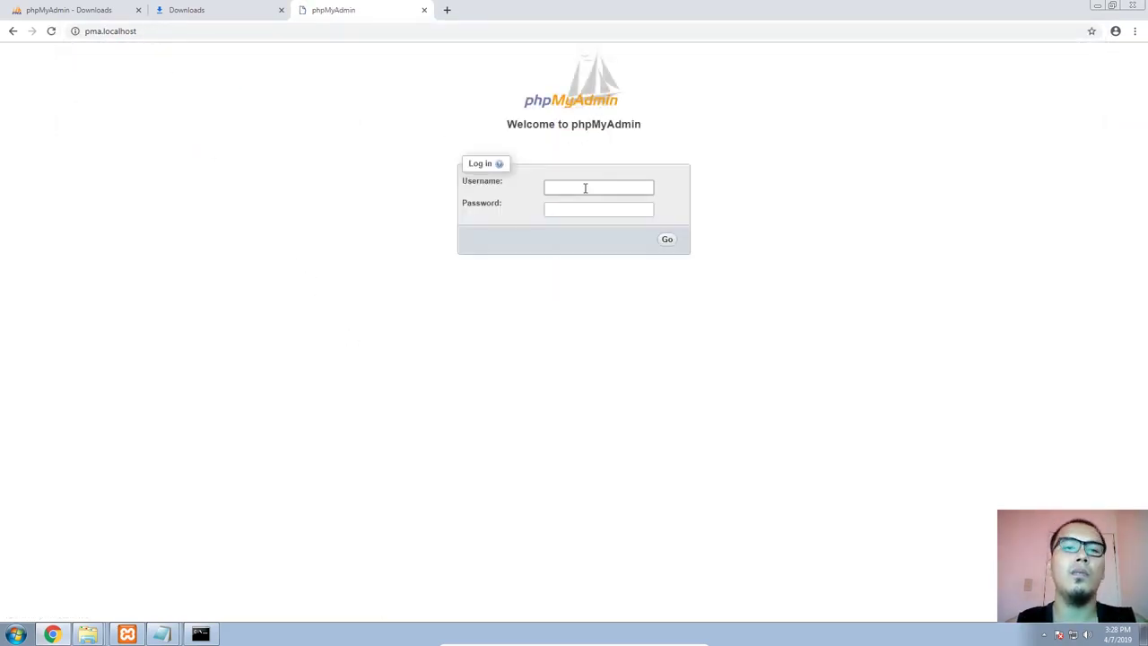
type("root")
left_click(571, 209)
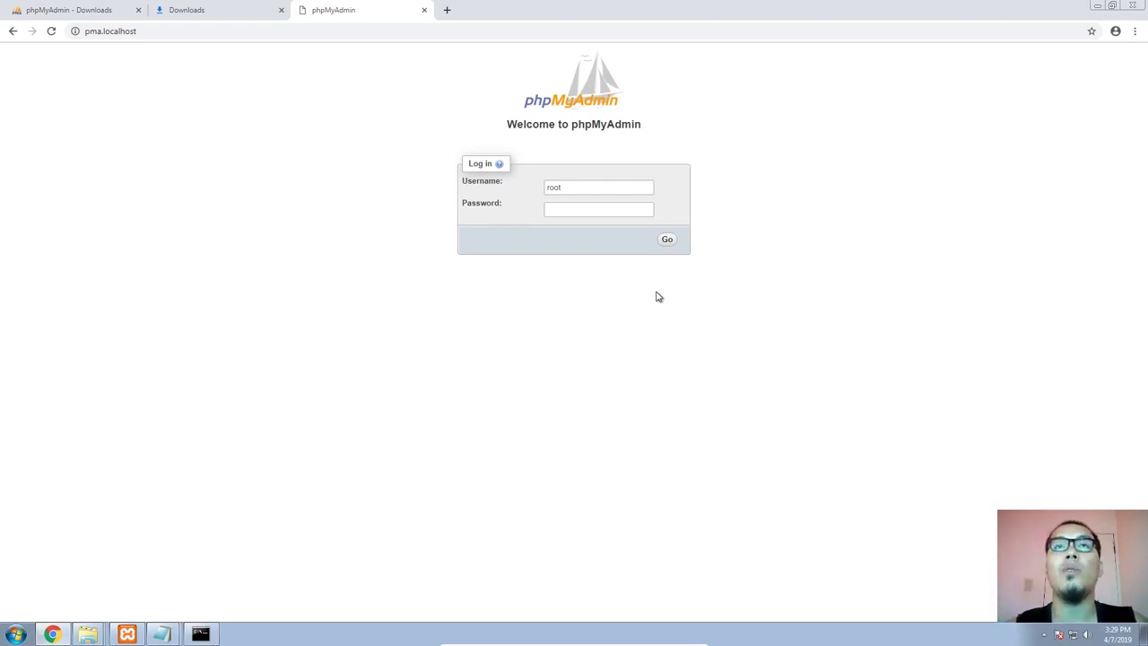
left_click(546, 206)
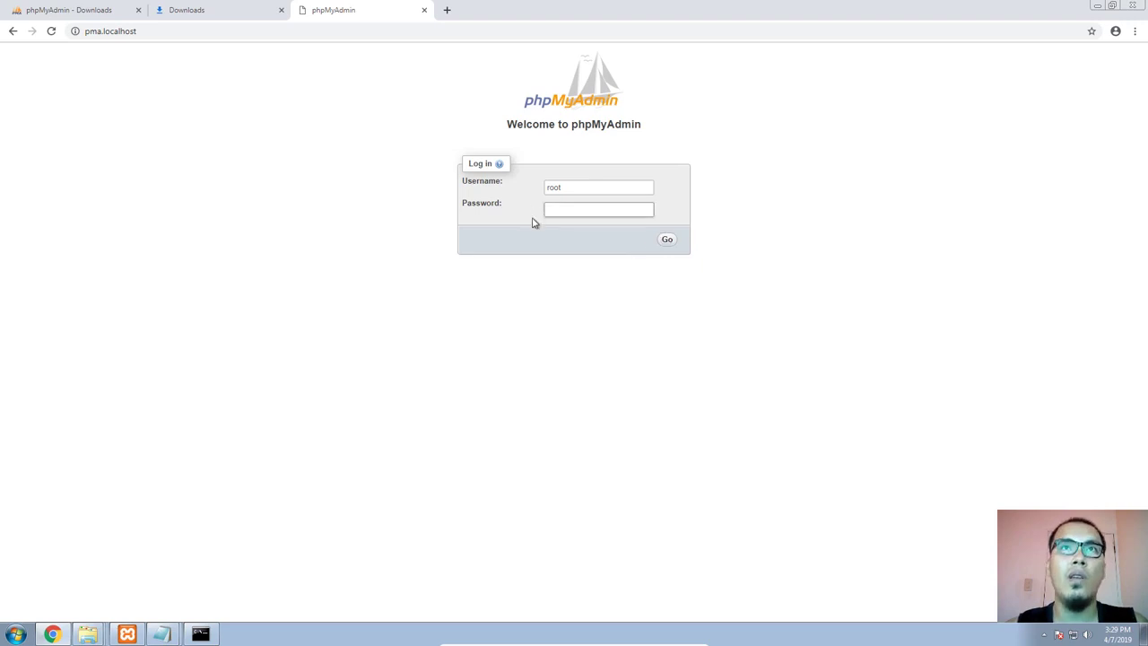
left_click(667, 242)
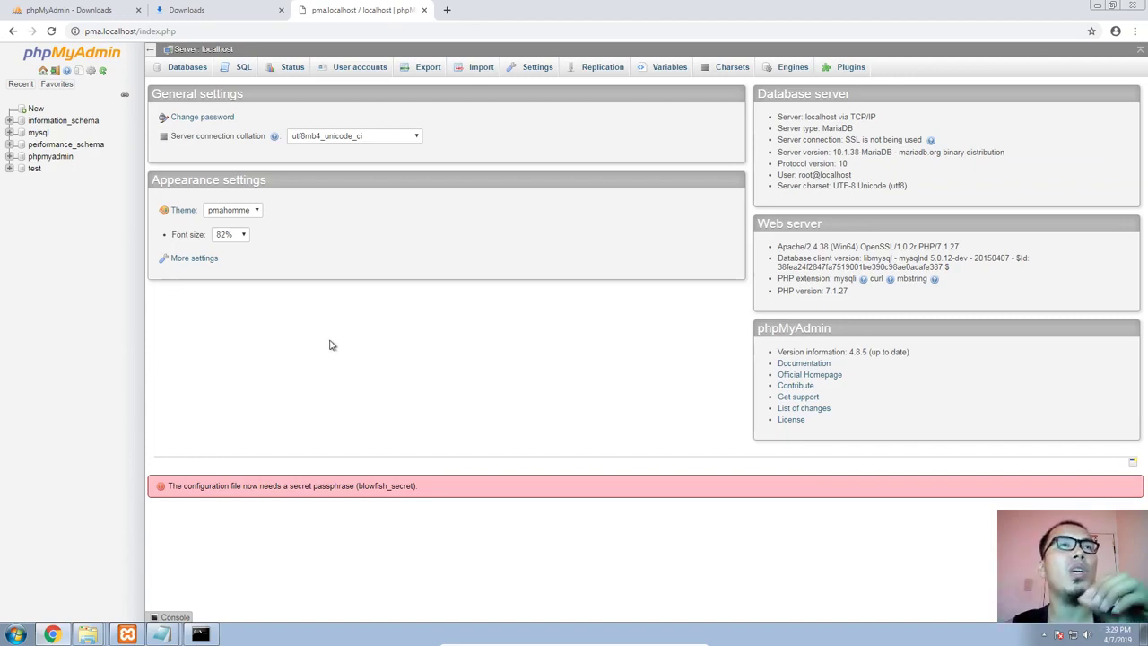
Switch to the Command Prompt running the MariaDB session and move its window higher over the phpMyAdmin page
left_click(200, 634)
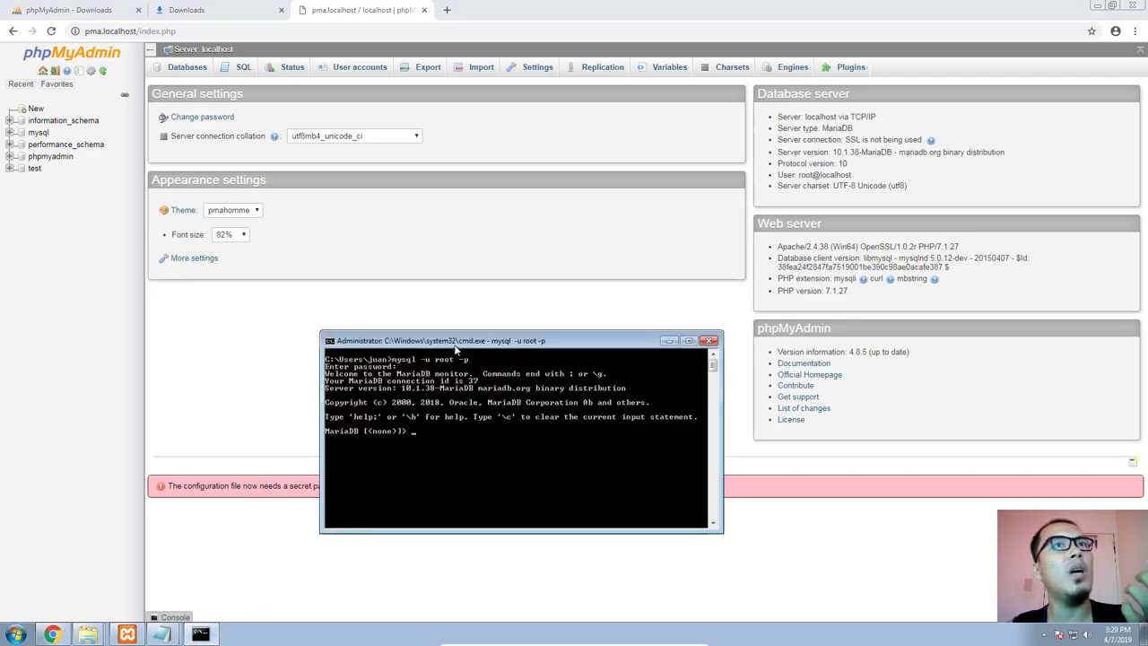
left_click_drag(456, 339, 451, 246)
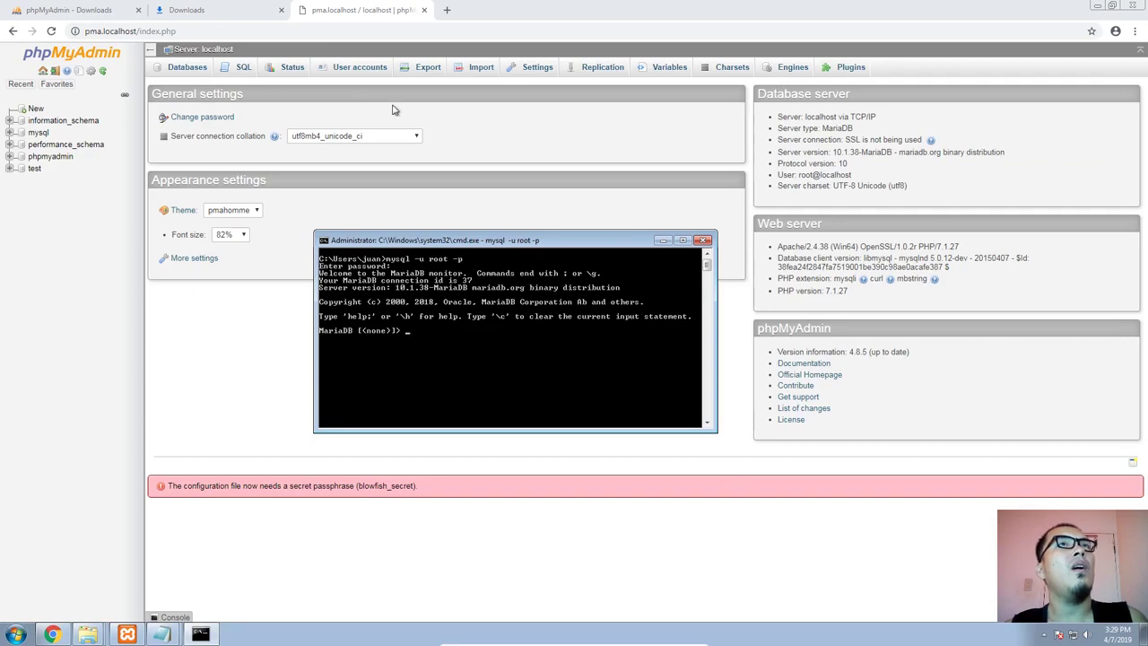
left_click_drag(409, 244, 370, 256)
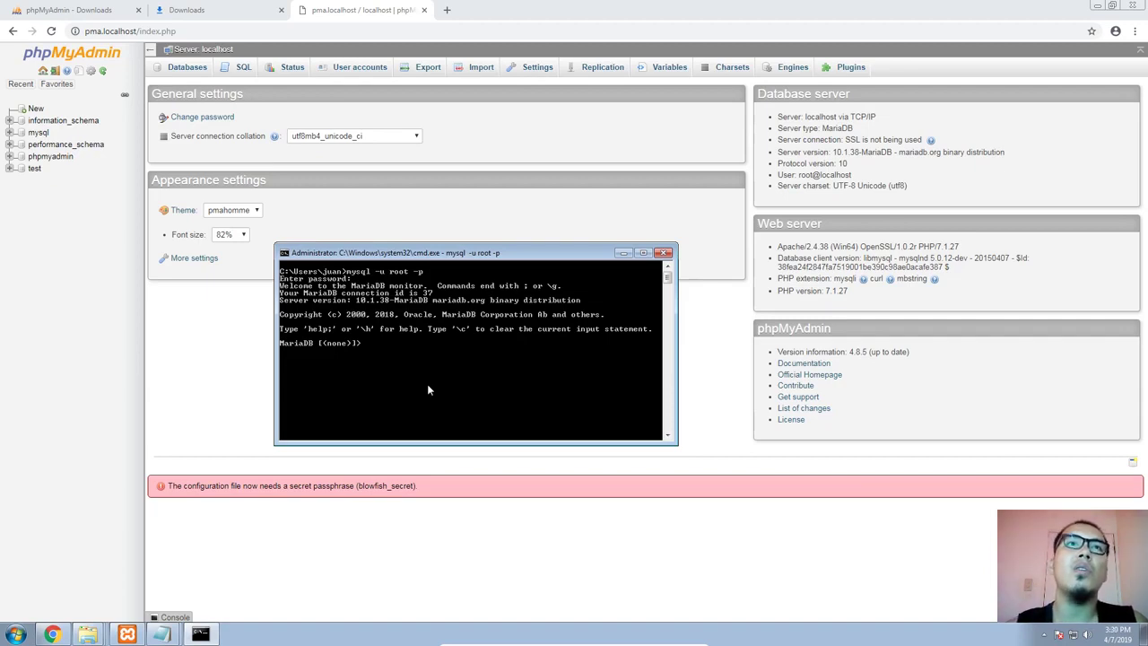
type("creat database")
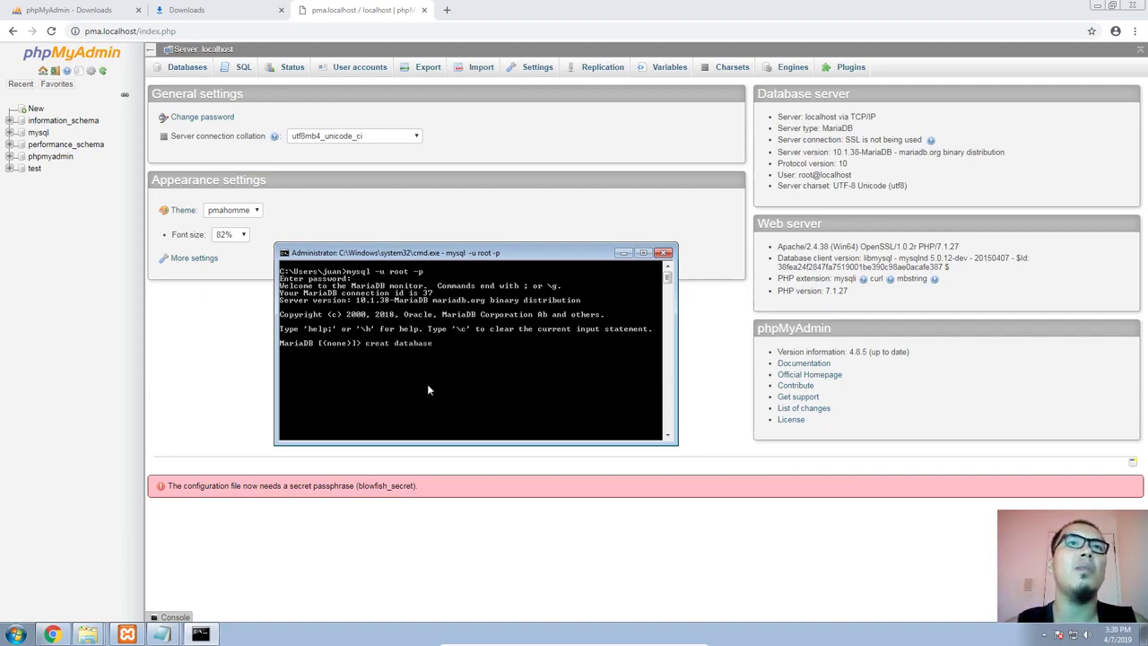
key("BackSpace")
key("BackSpace")
key("BackSpace")
key("BackSpace")
key("BackSpace")
key("BackSpace")
key("BackSpace")
key("BackSpace")
key("BackSpace")
key("BackSpace")
key("BackSpace")
key("BackSpace")
key("BackSpace")
key("BackSpace")
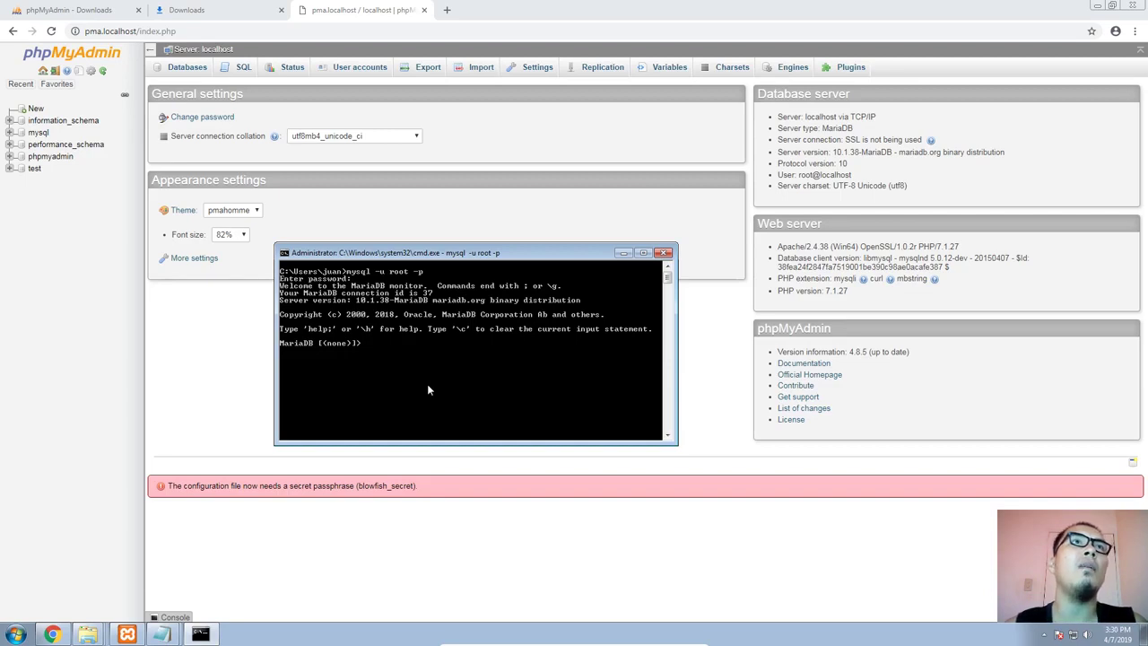
left_click(197, 381)
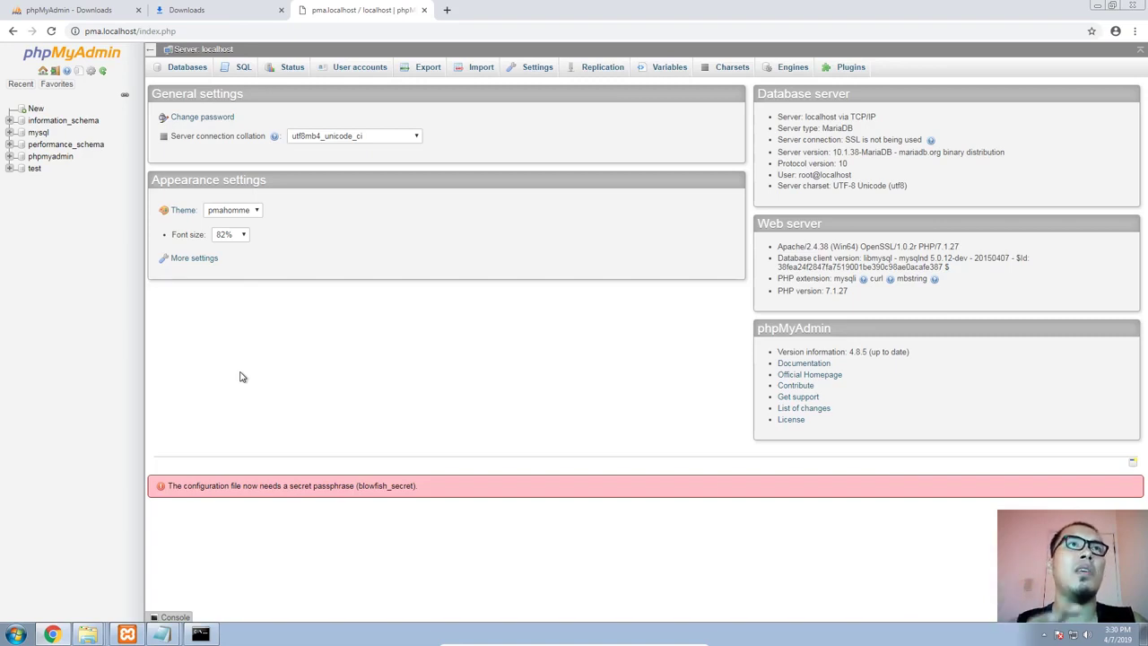
Return to the MariaDB prompt in the Command Prompt and list the databases with "show databases;"
key("alt+Tab")
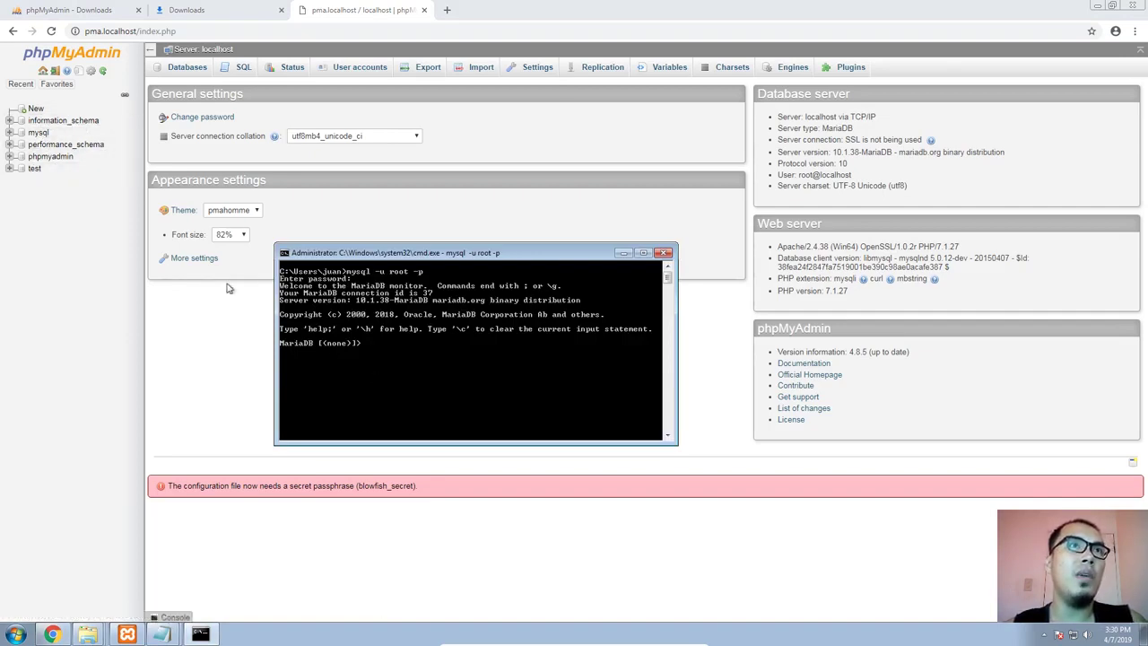
type("show")
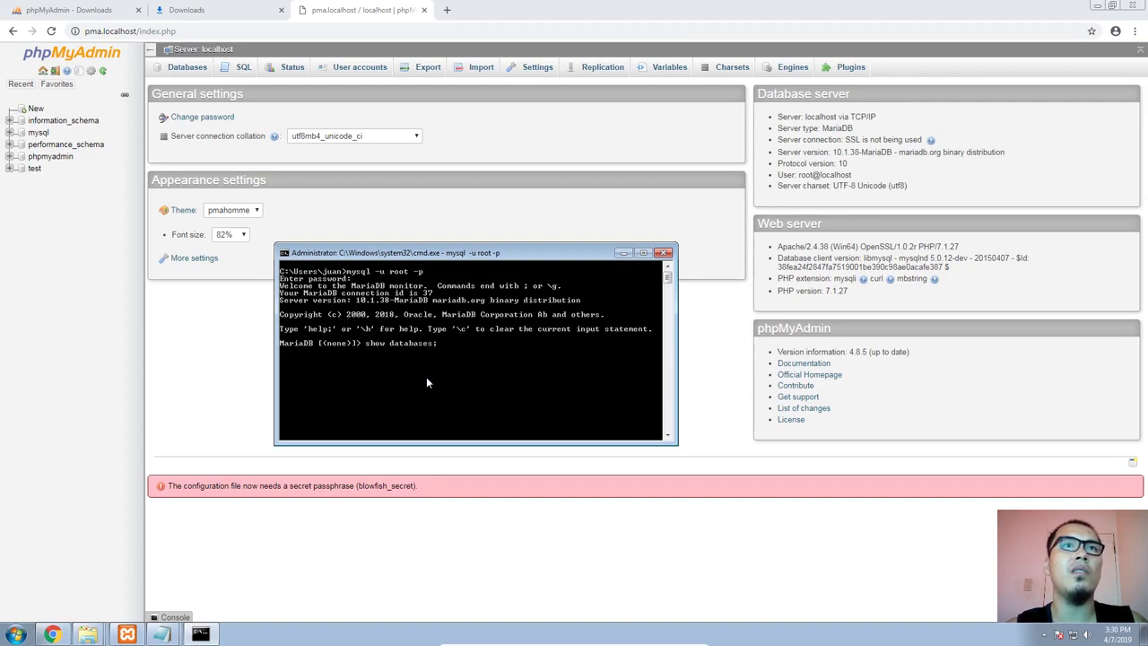
type(" databases;")
key("Return")
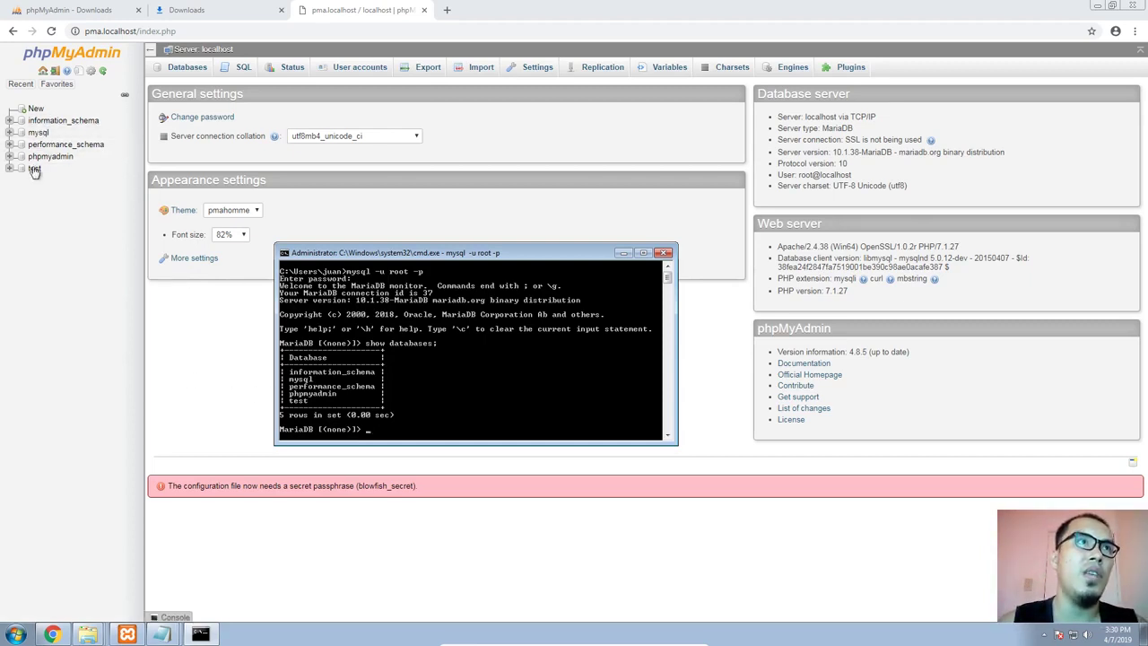
Reposition the Command Prompt window, make it slightly taller, and minimize it to reveal the phpMyAdmin page
left_click_drag(469, 253, 480, 165)
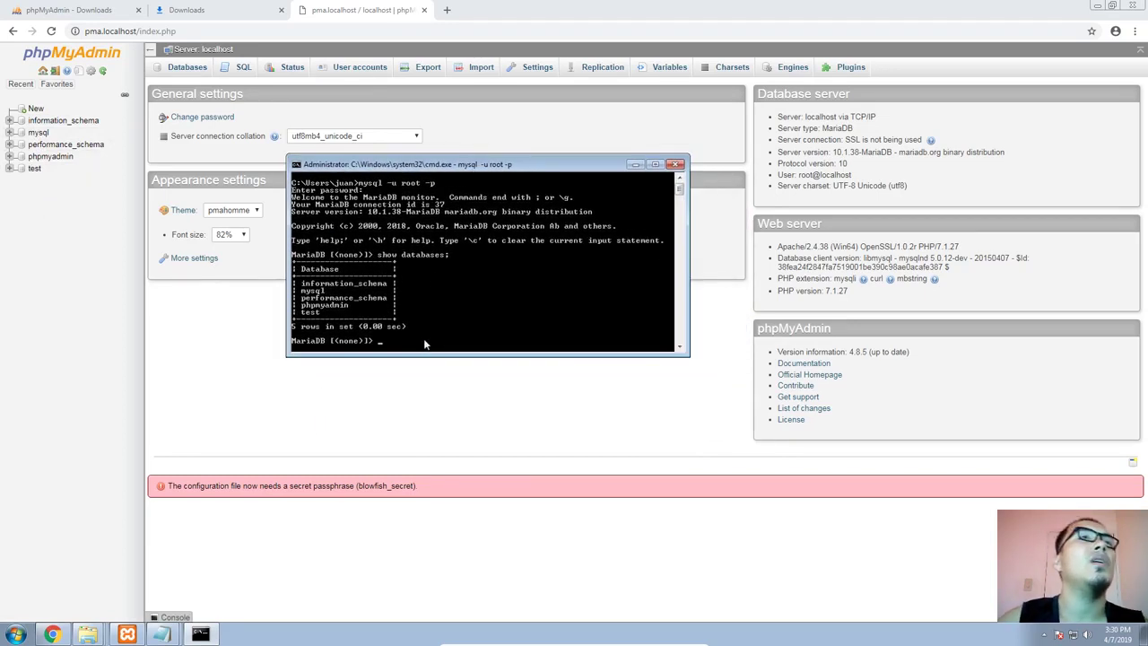
left_click_drag(684, 357, 750, 387)
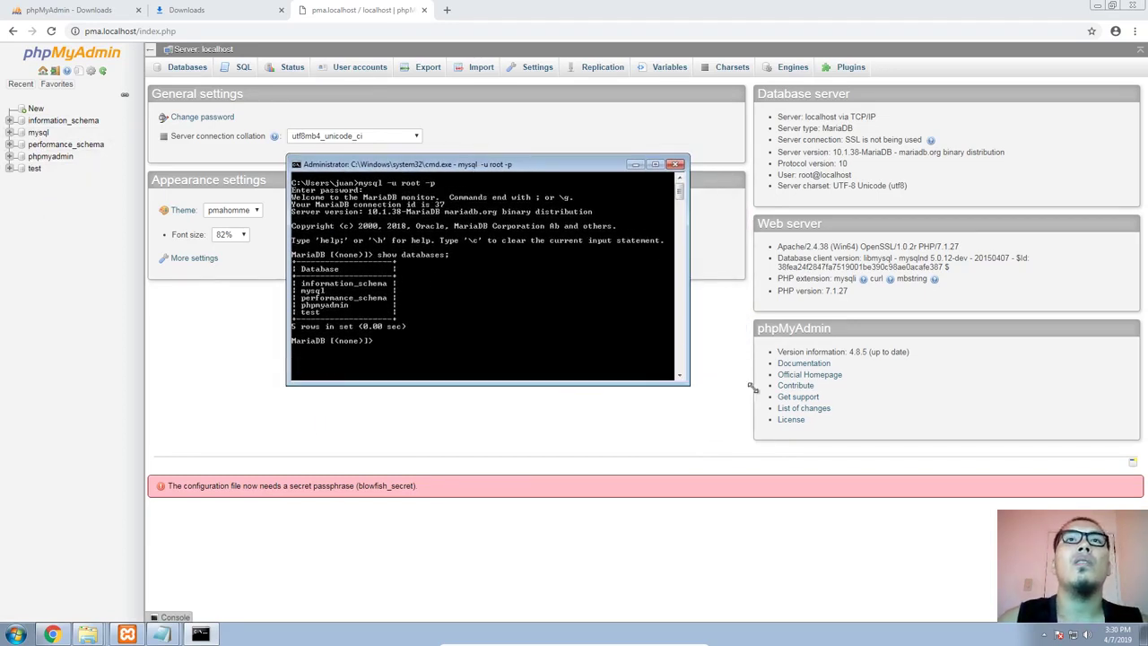
left_click_drag(493, 167, 465, 183)
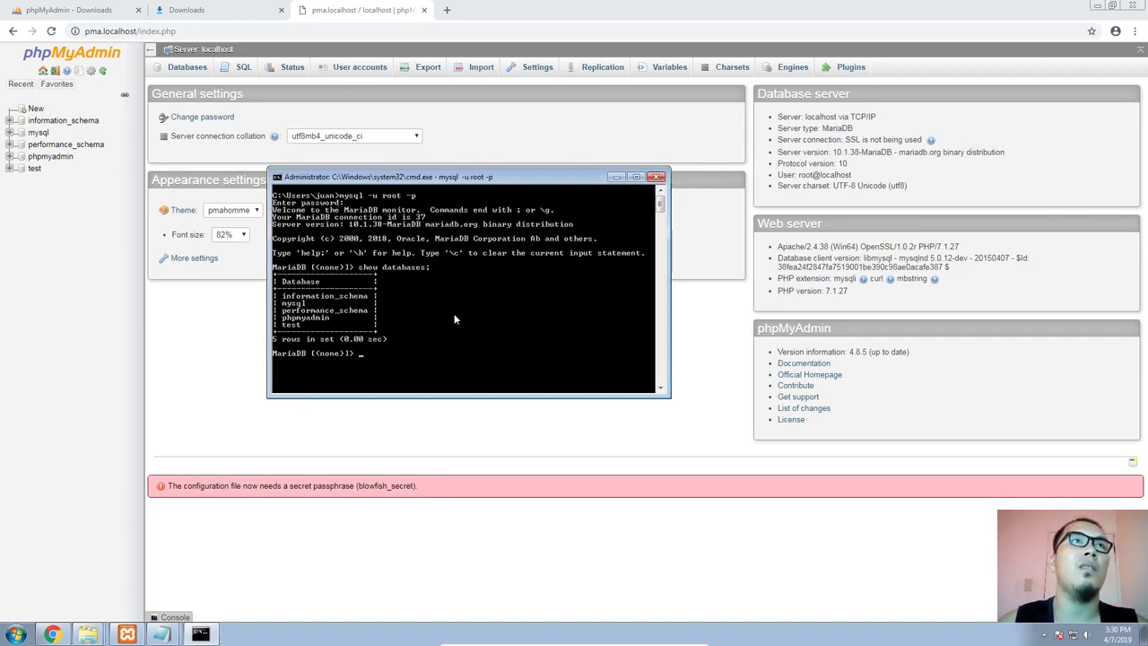
left_click(617, 177)
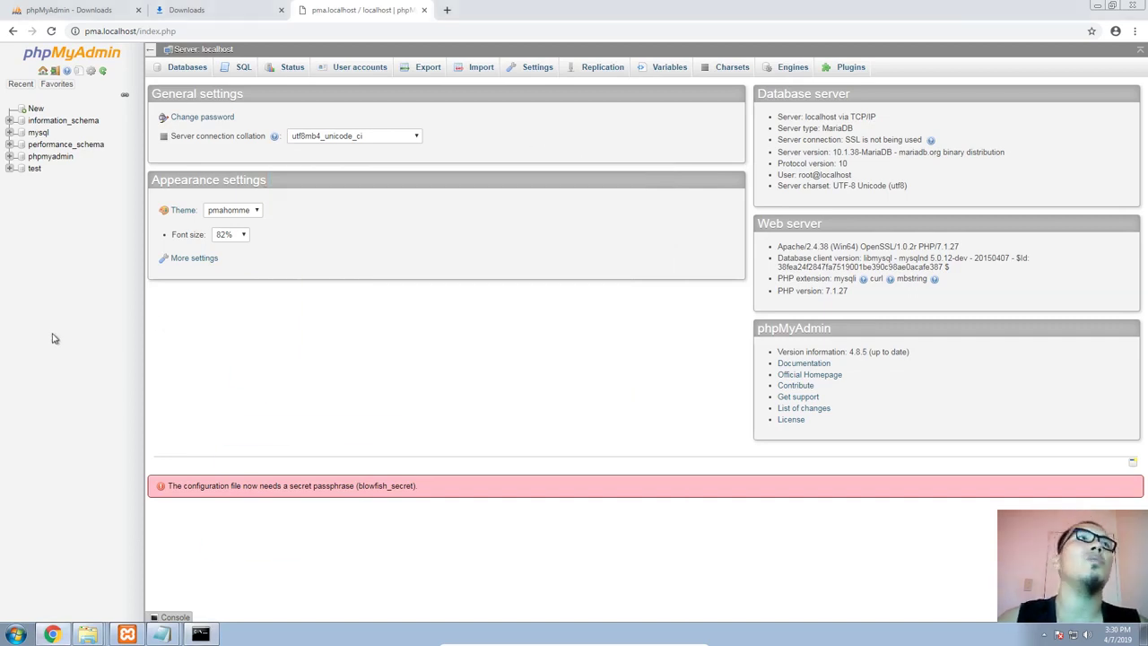
Expand information_schema in phpMyAdmin's database tree, look through its tables, and bring the Command Prompt back up
left_click(9, 120)
scroll(76, 269, "down", 3)
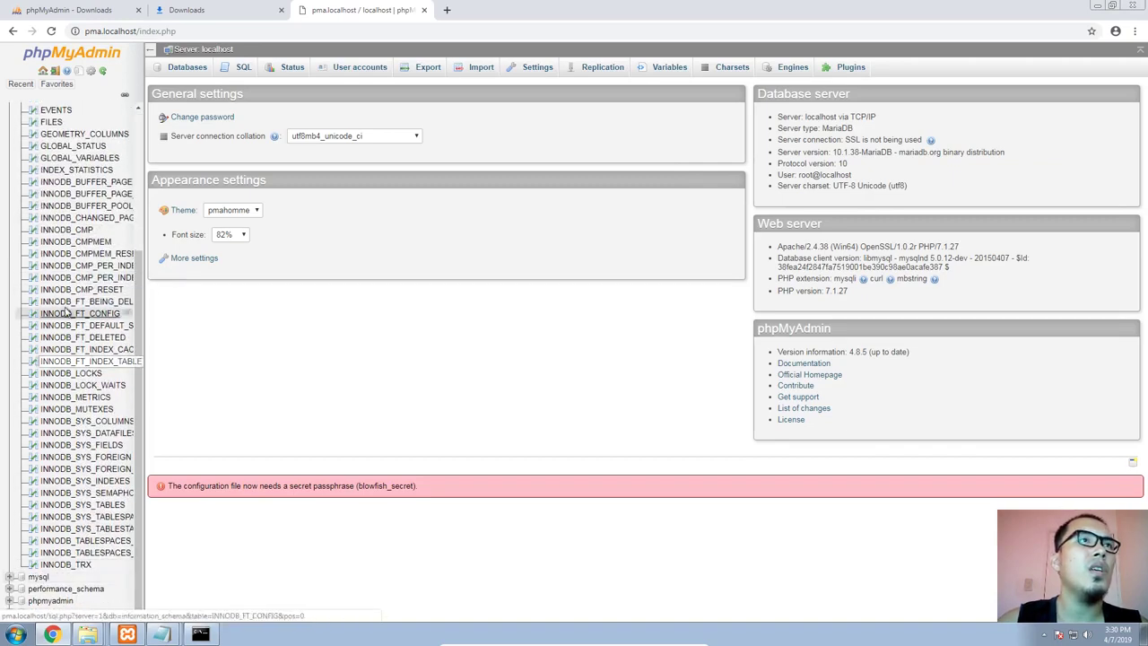
scroll(72, 312, "up", 3)
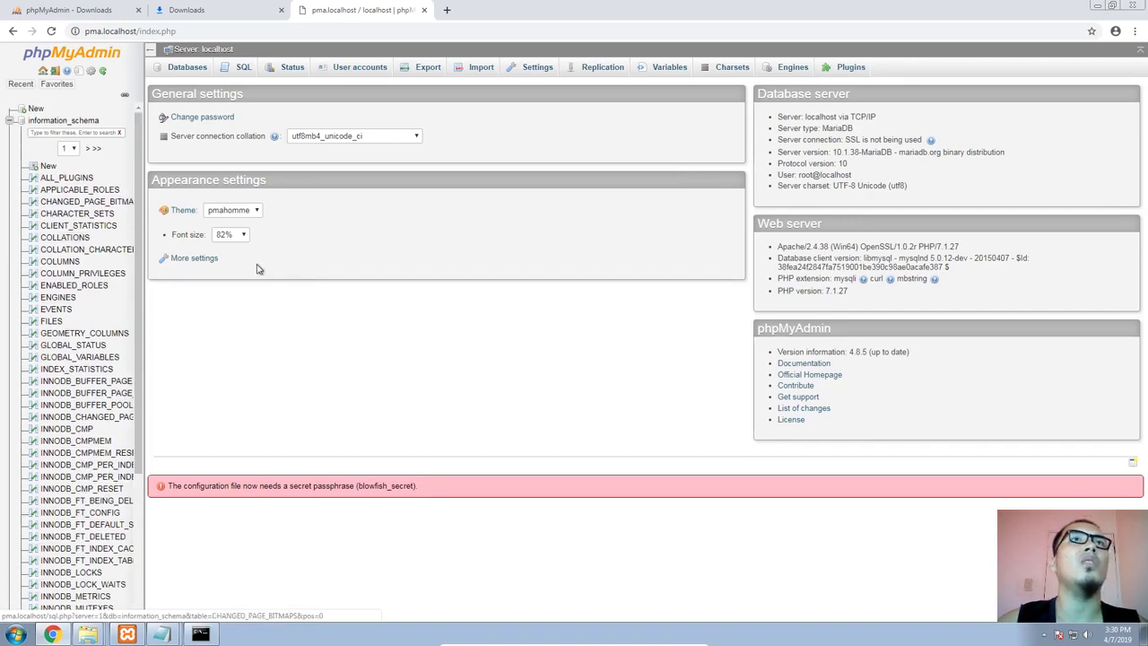
left_click(201, 635)
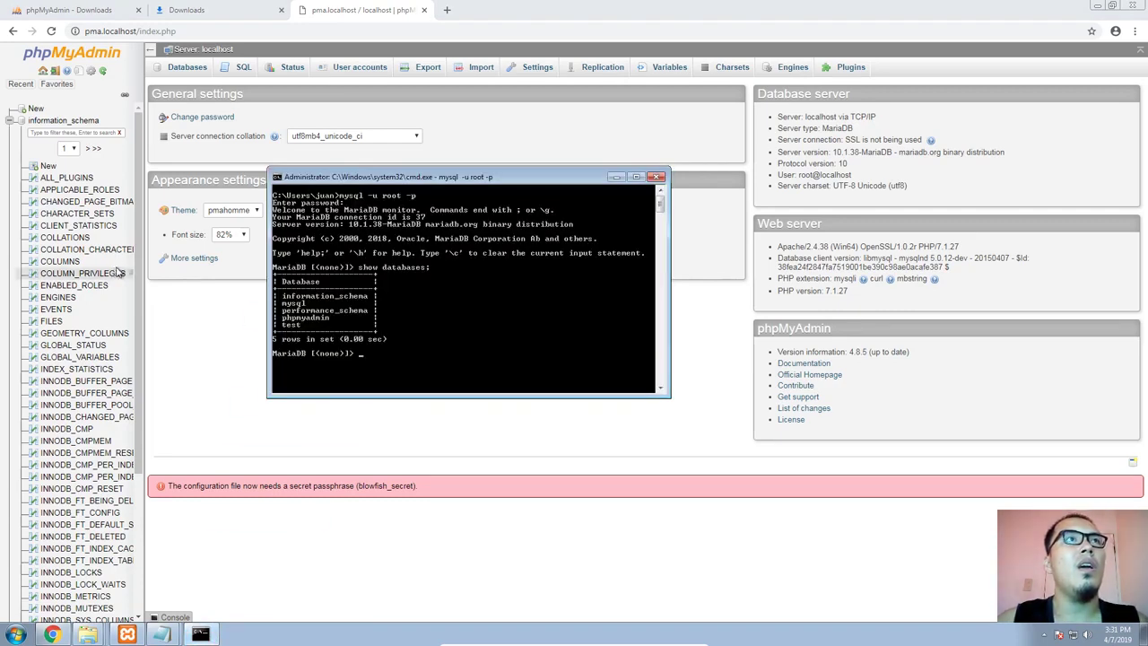